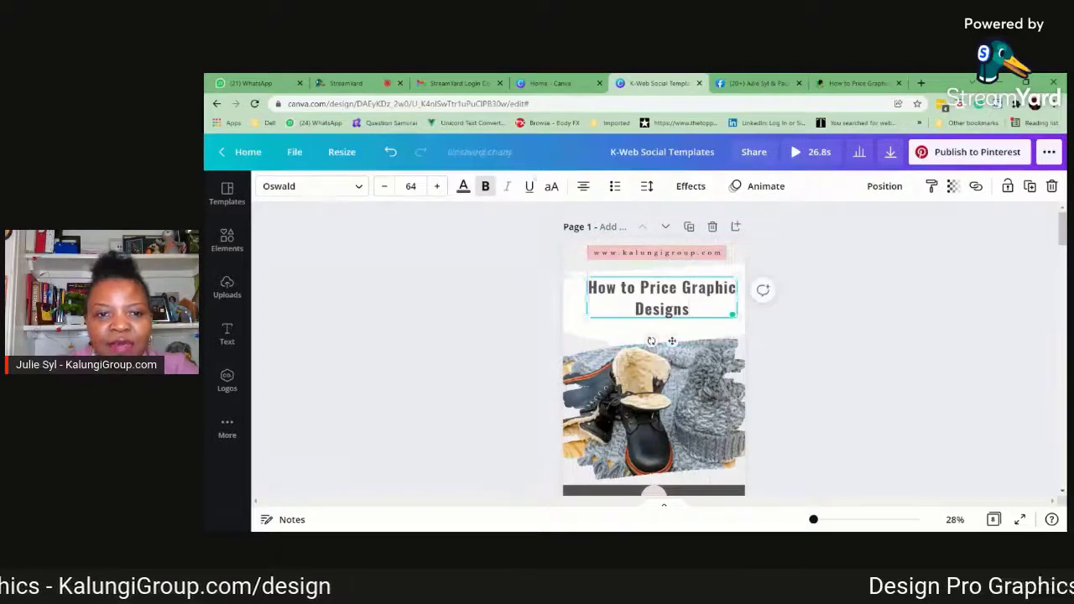
Set the title "How to Price Graphic Designs" on page 1 to font size 83 and shift it slightly left to centre it
double_click(436, 185)
click(437, 185)
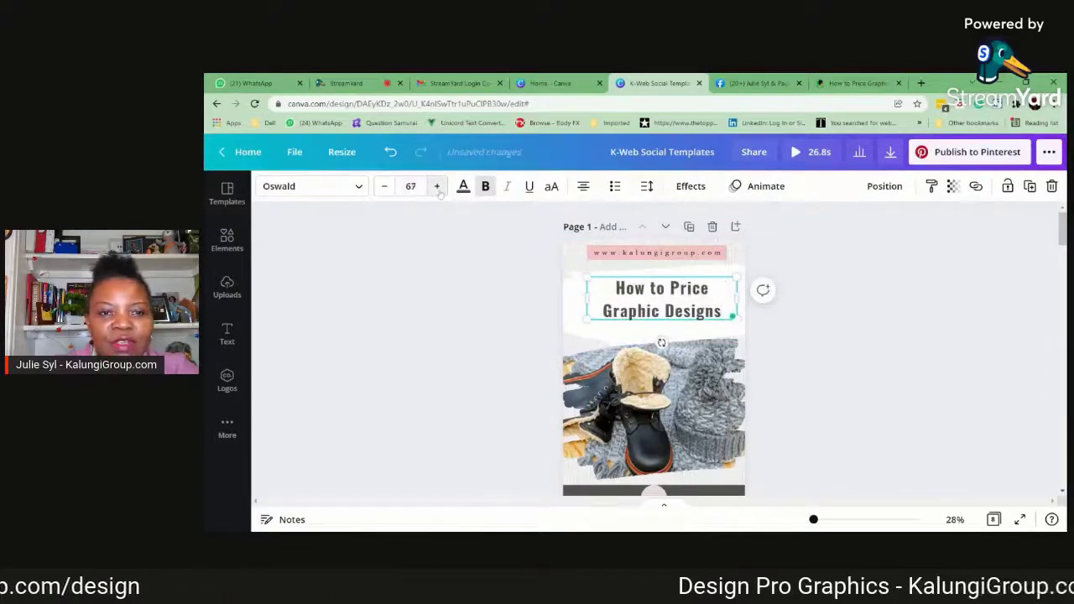
triple_click(436, 185)
triple_click(436, 185)
triple_click(436, 186)
double_click(436, 186)
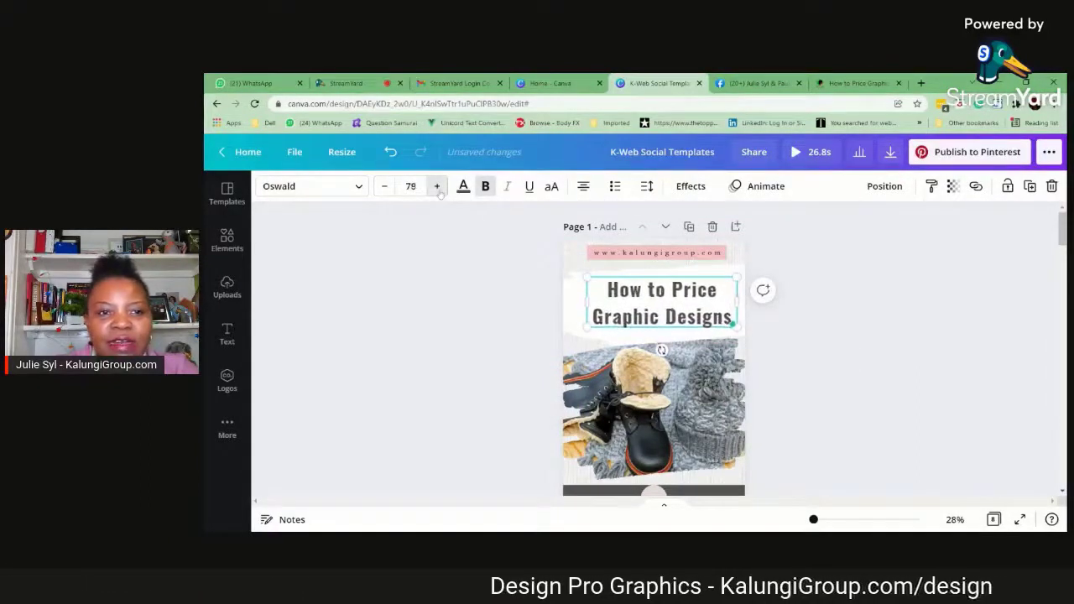
double_click(436, 185)
double_click(436, 186)
double_click(437, 185)
double_click(438, 190)
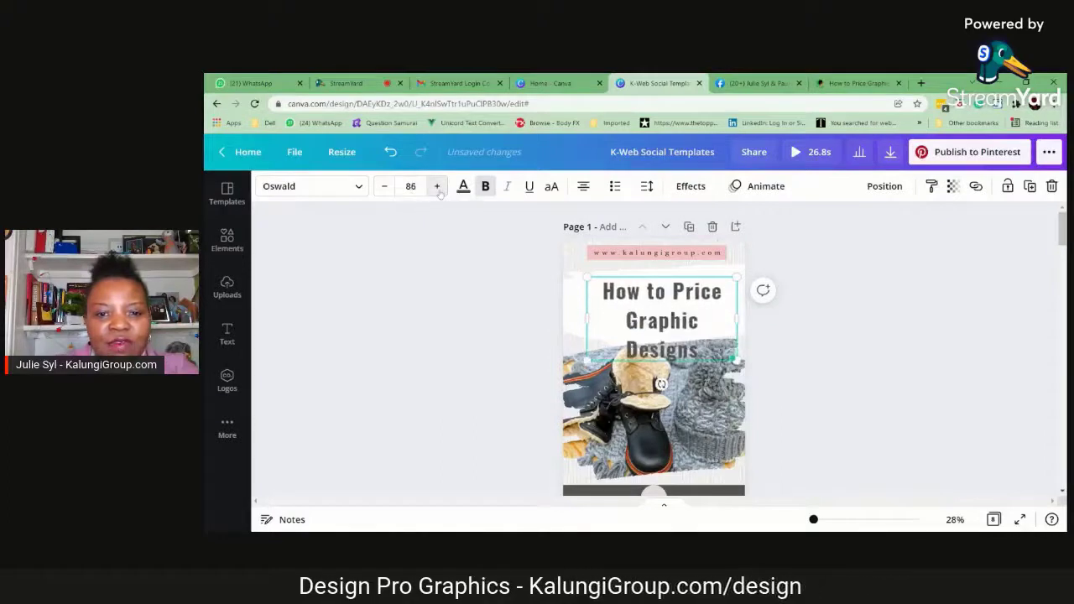
click(386, 188)
double_click(385, 186)
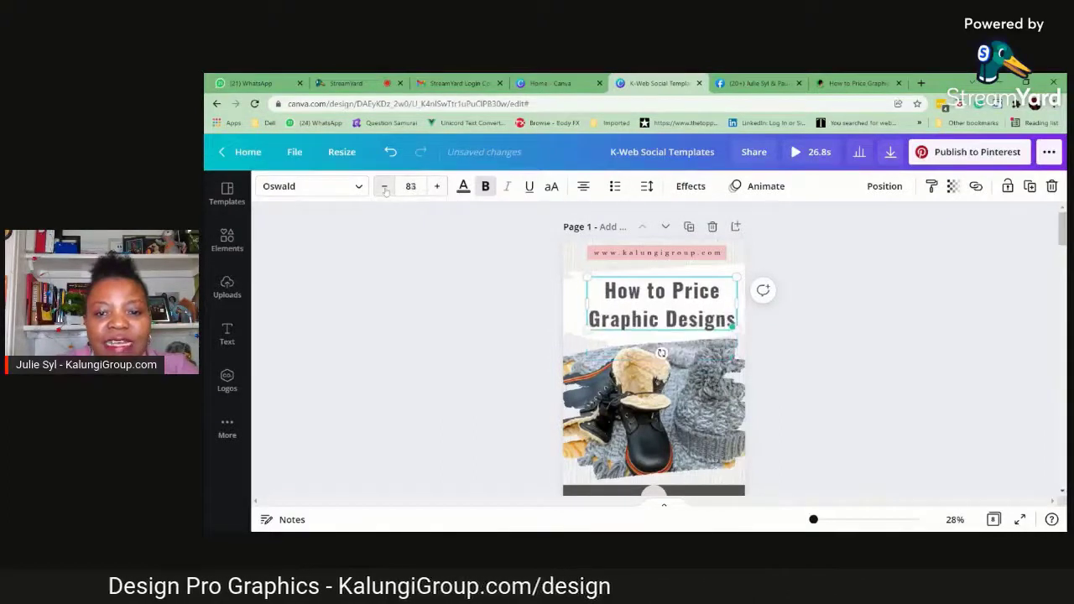
drag(648, 329, 639, 330)
Replace the boots and hat photo on page 1 with the uploaded picture of a laptop and mug on a desk
scroll(769, 364, down, 1)
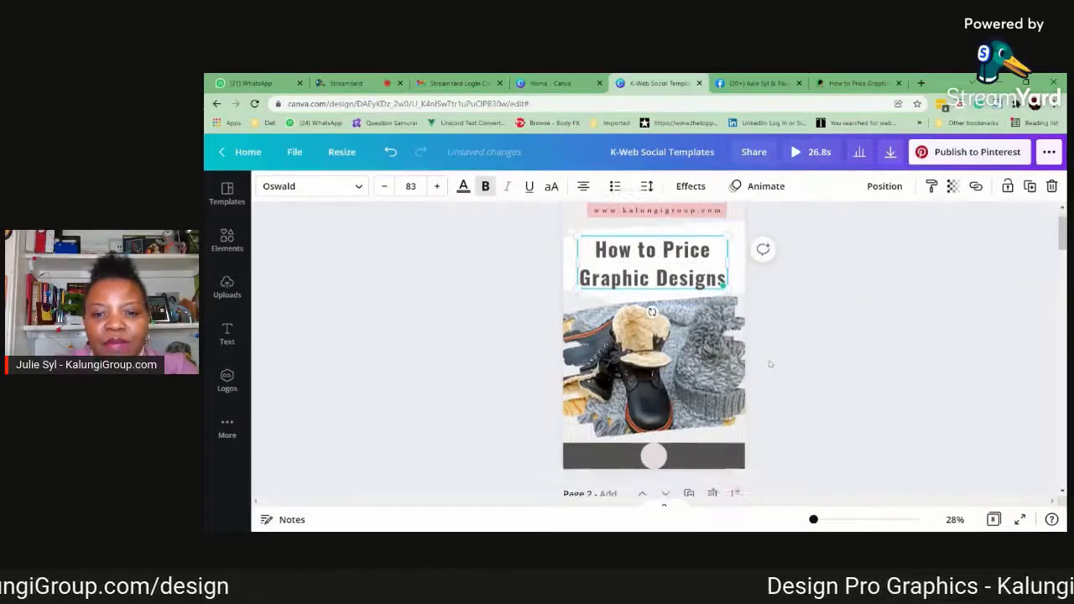
click(676, 342)
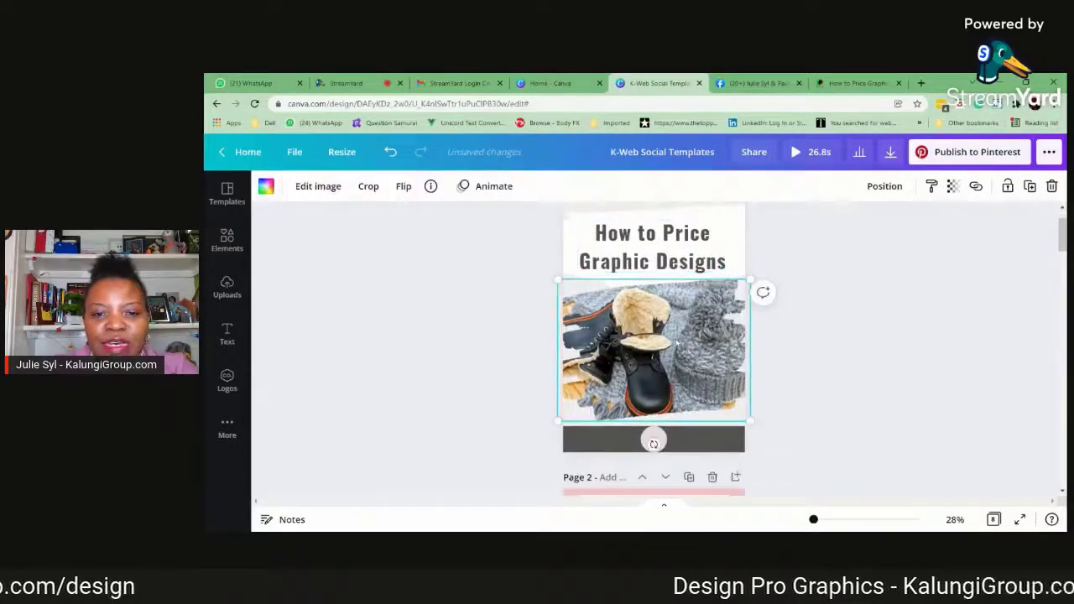
click(226, 289)
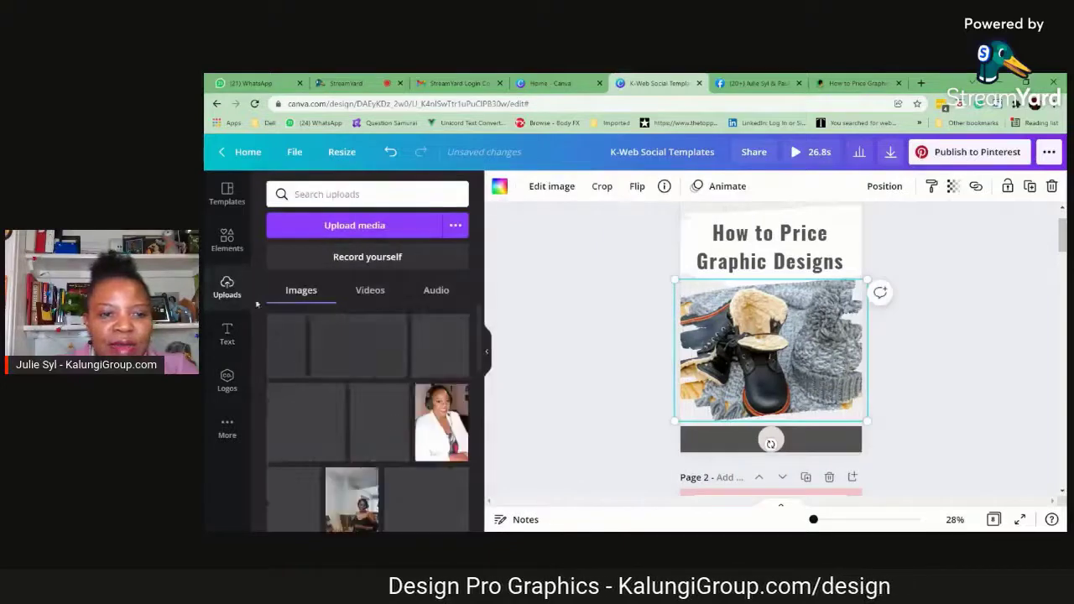
scroll(367, 411, down, 3)
scroll(393, 415, down, 10)
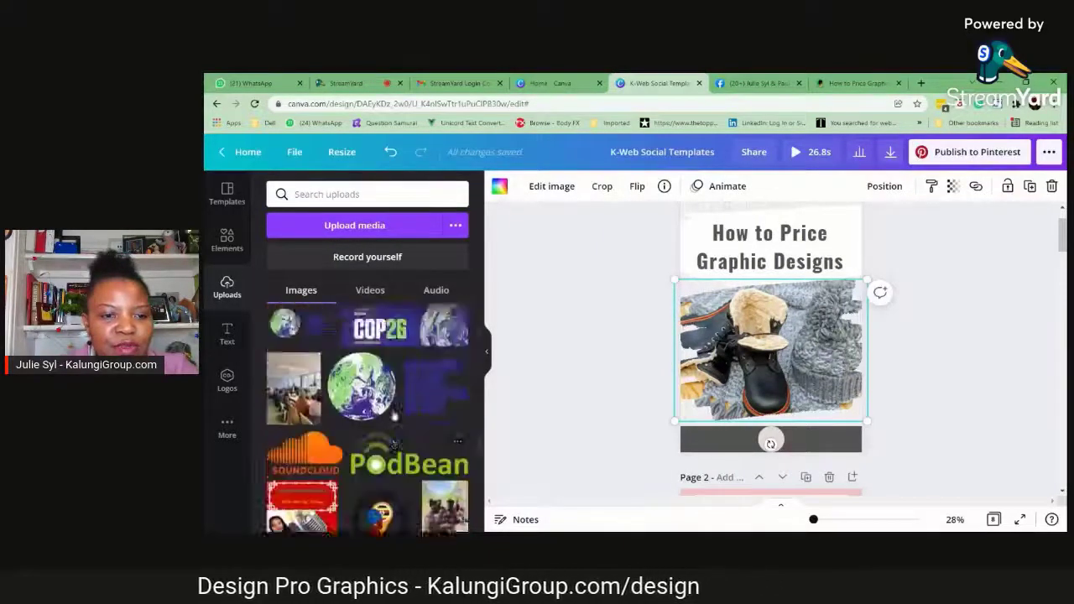
scroll(392, 416, down, 3)
scroll(393, 415, up, 2)
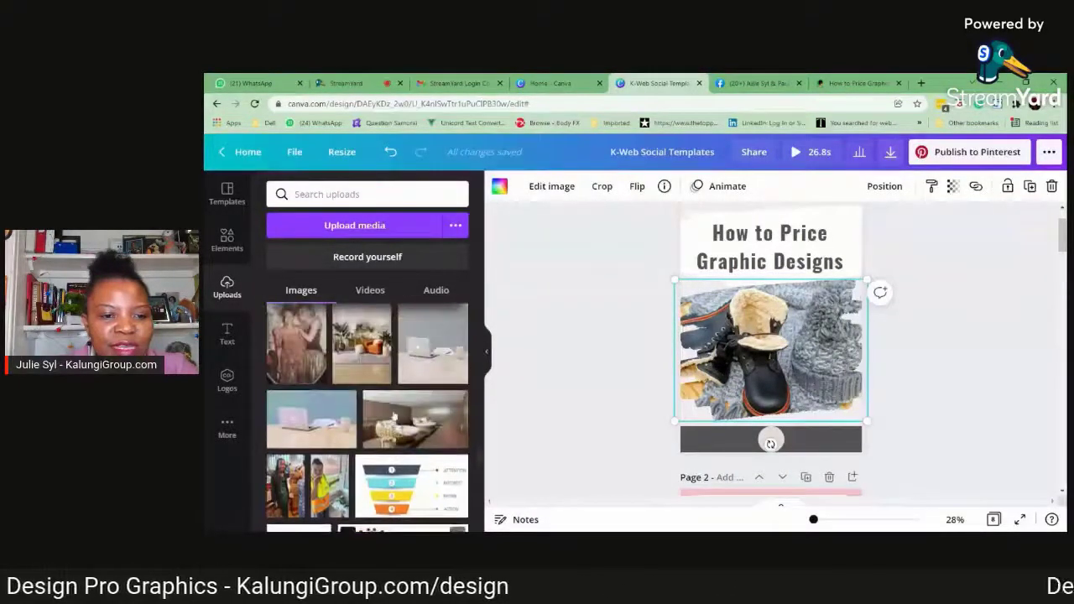
drag(437, 352, 800, 261)
double_click(795, 340)
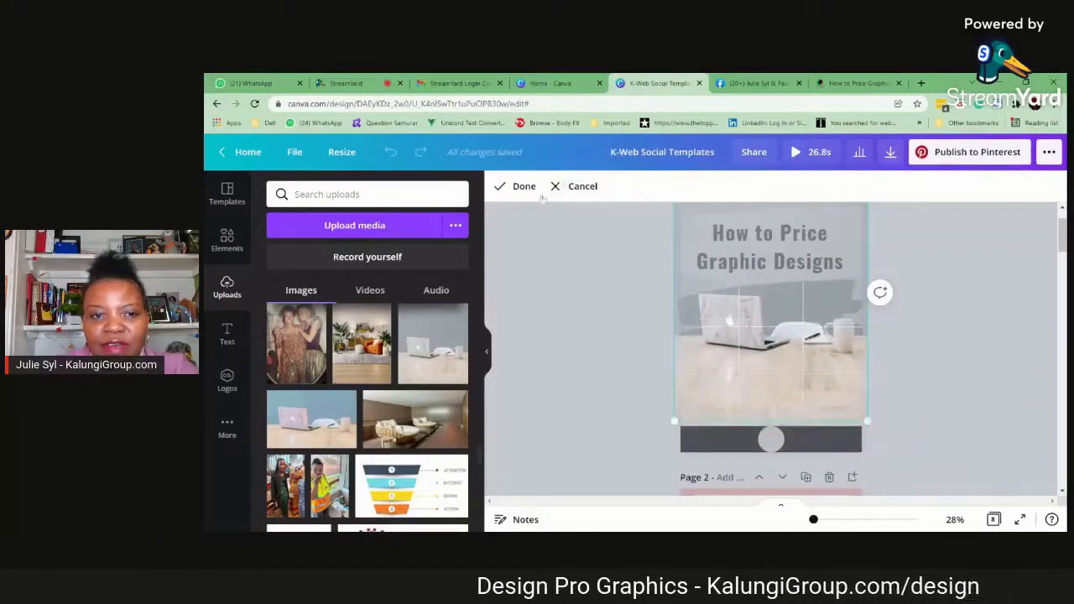
click(522, 189)
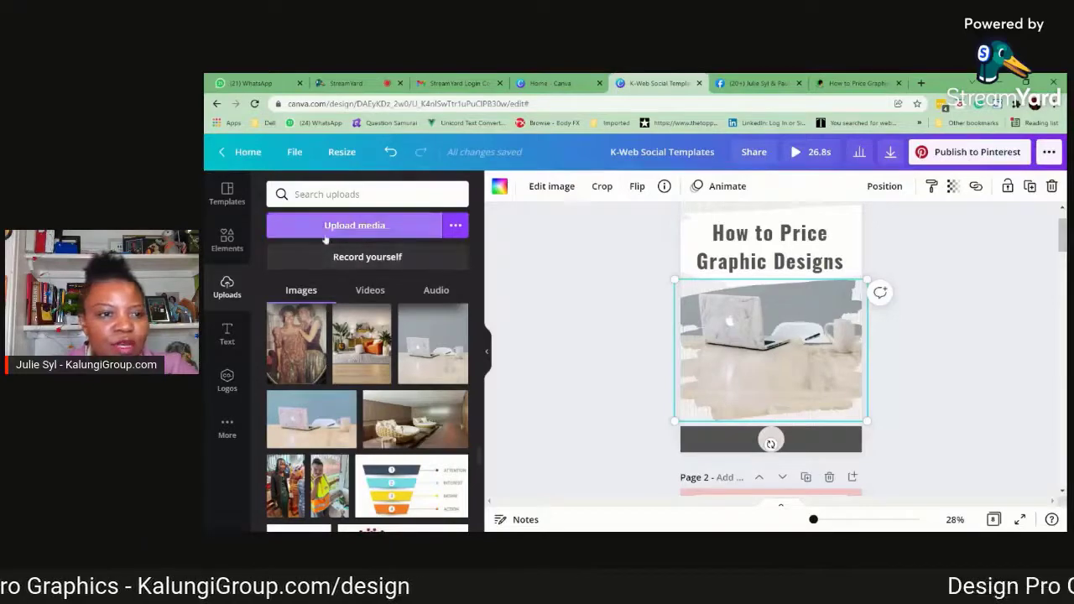
Search the element graphics for "Video", add the circled play icon and place it small on the desk area of the photo
click(227, 240)
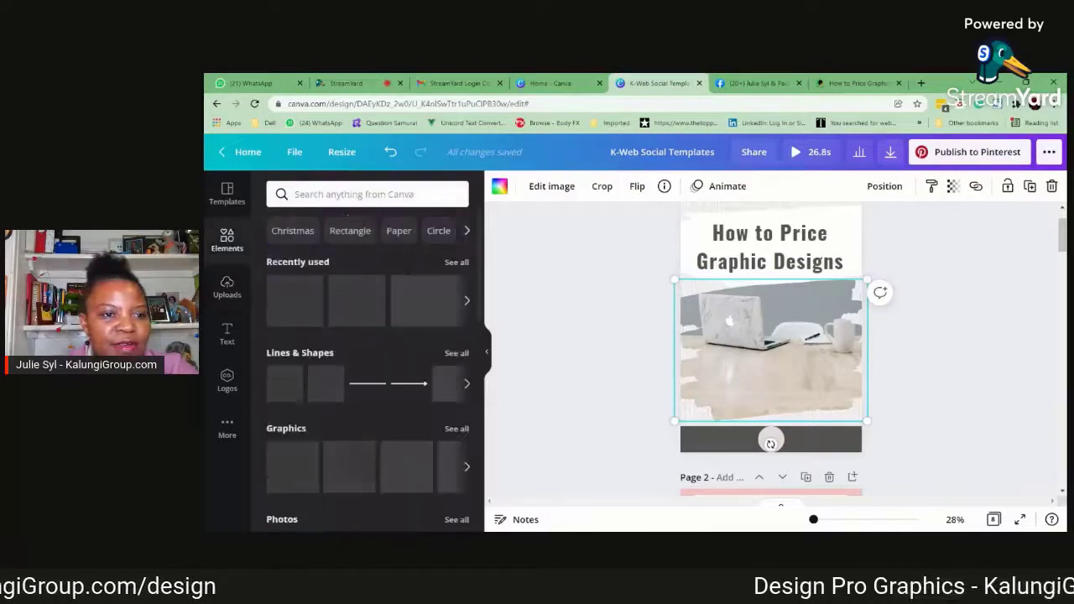
click(340, 194)
click(307, 278)
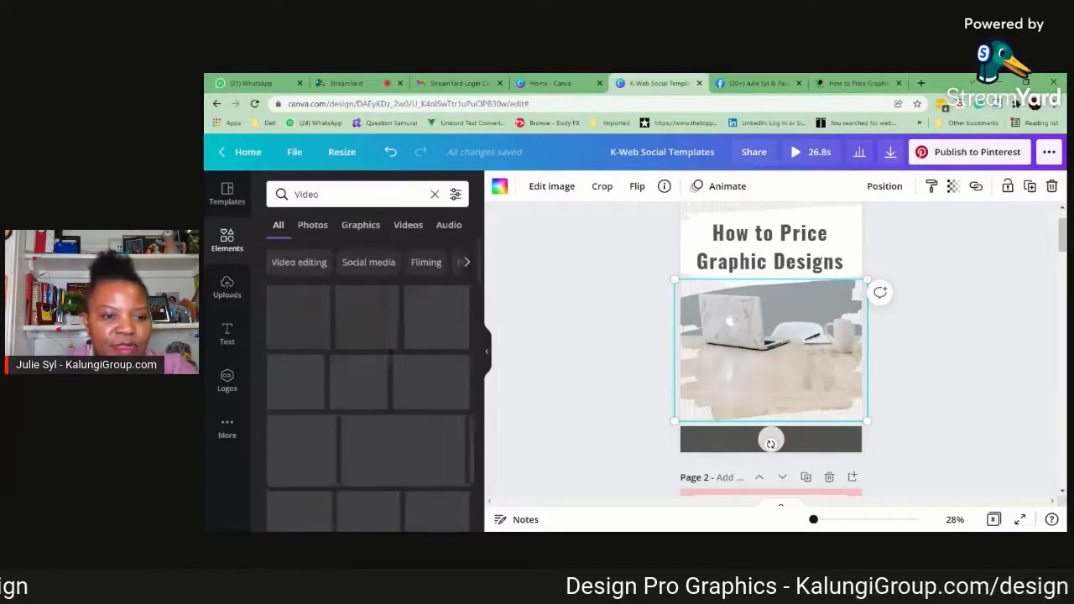
scroll(379, 353, down, 1)
click(360, 225)
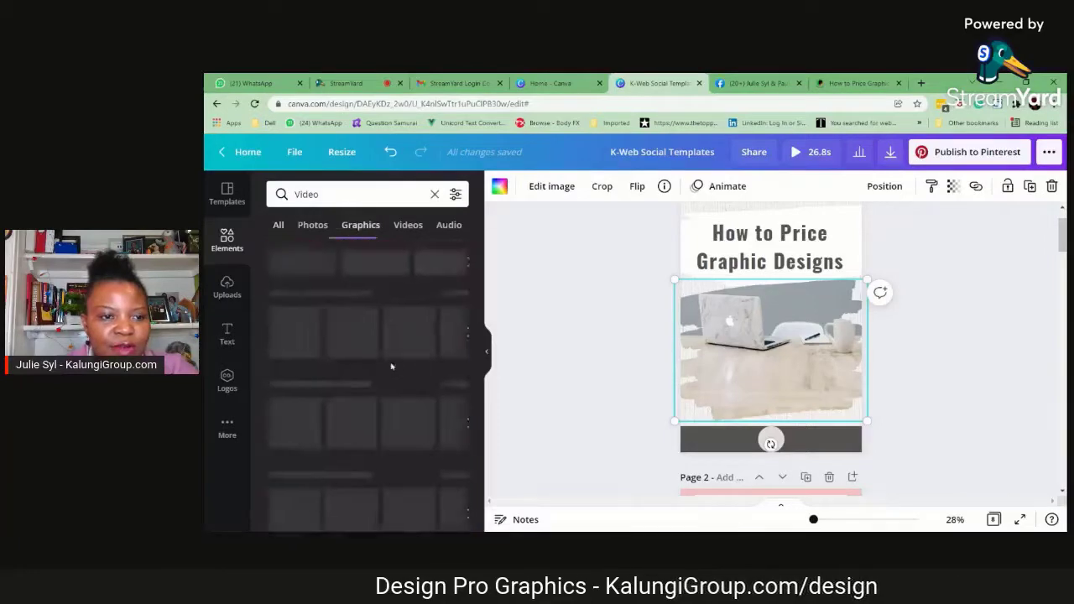
scroll(369, 377, down, 4)
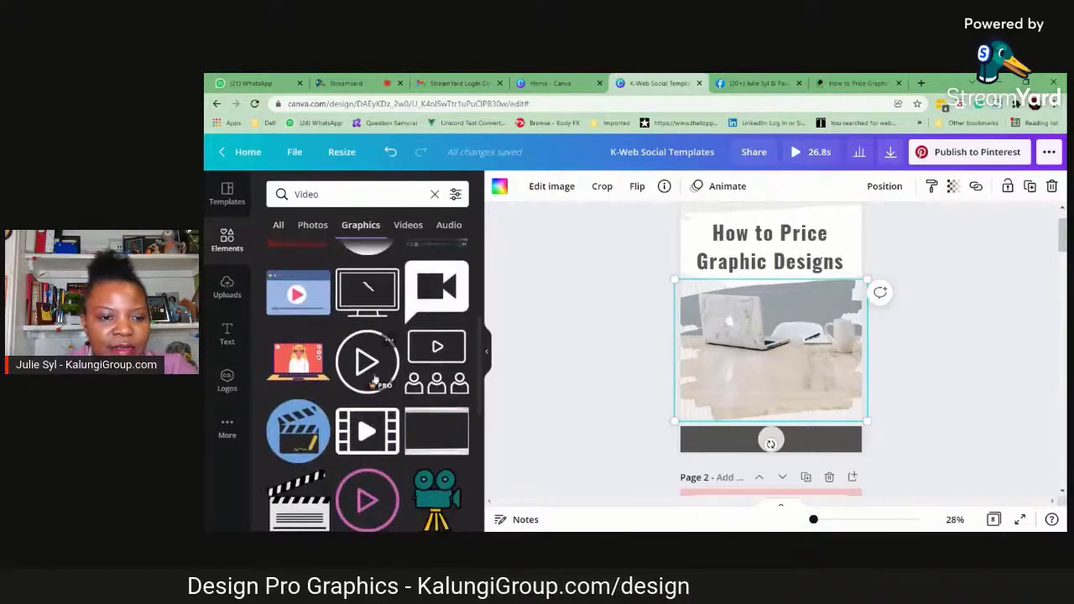
click(374, 380)
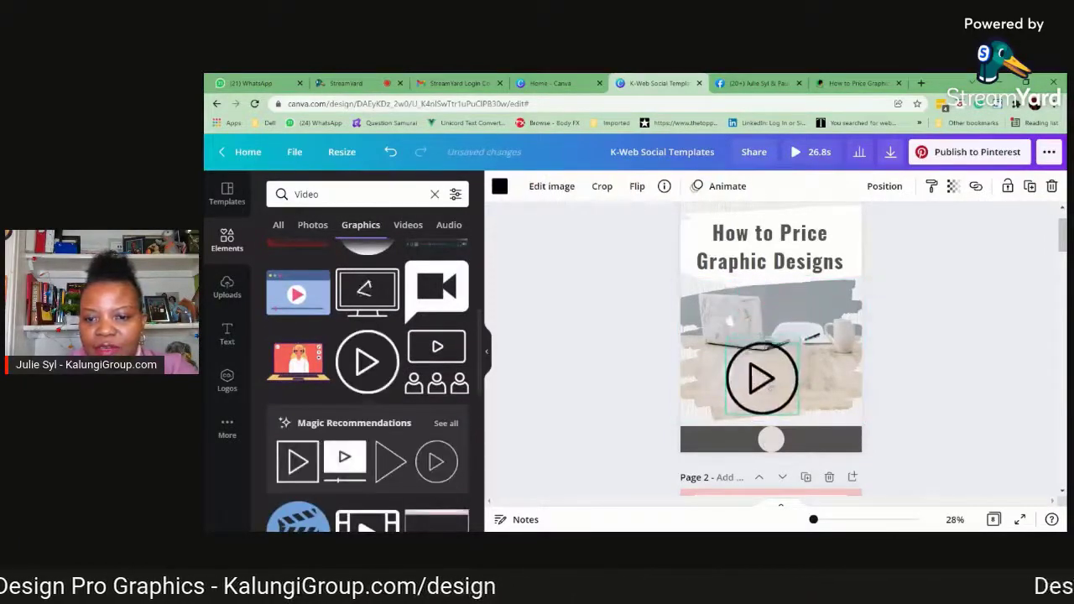
drag(792, 357, 784, 406)
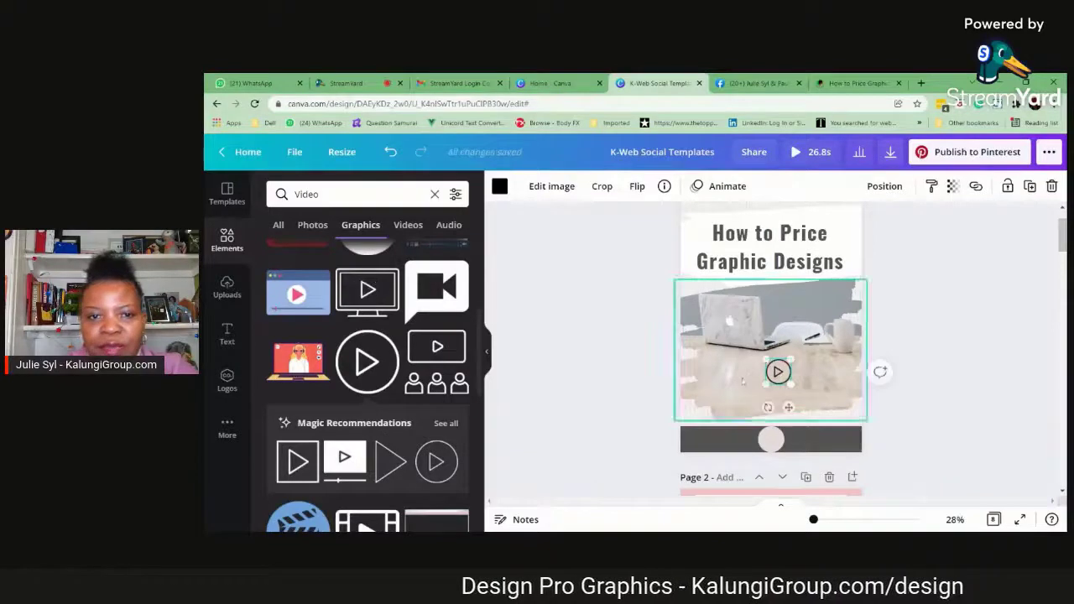
Colour the play icon bright red from the document colors, enlarge it slightly and centre it over the desk
click(501, 187)
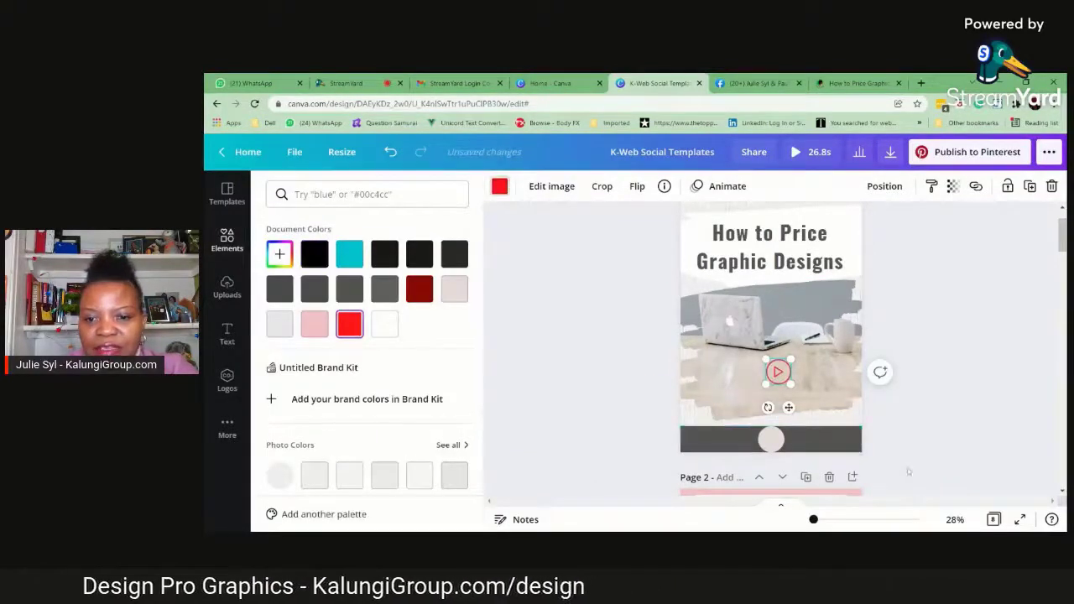
drag(765, 383, 783, 407)
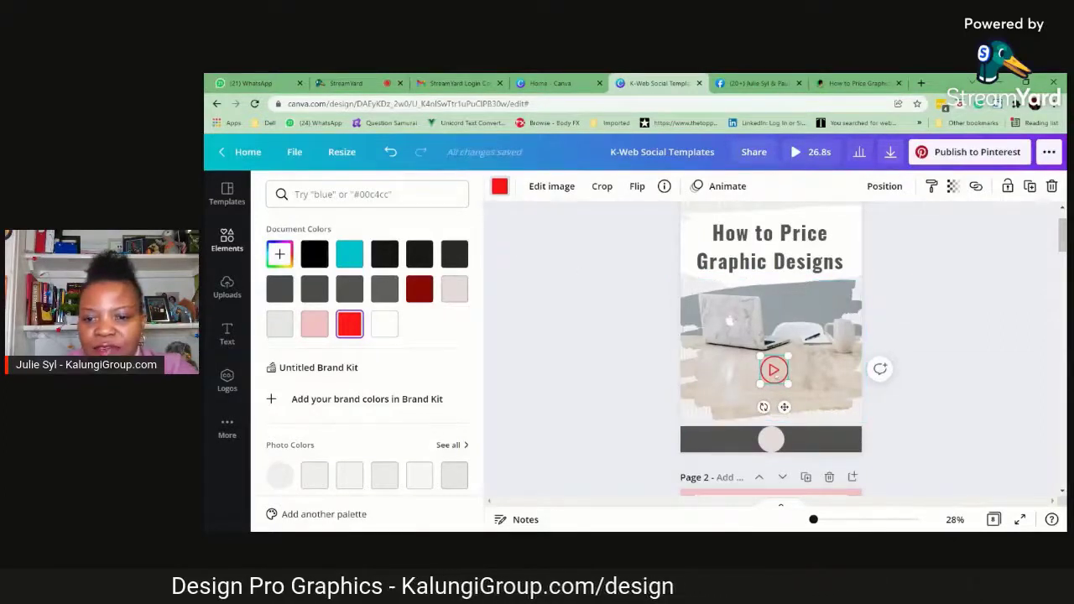
Try custom yellow shades such as #FFC516, #FDBE00 and #F1CB05 on the play icon
click(499, 186)
click(499, 186)
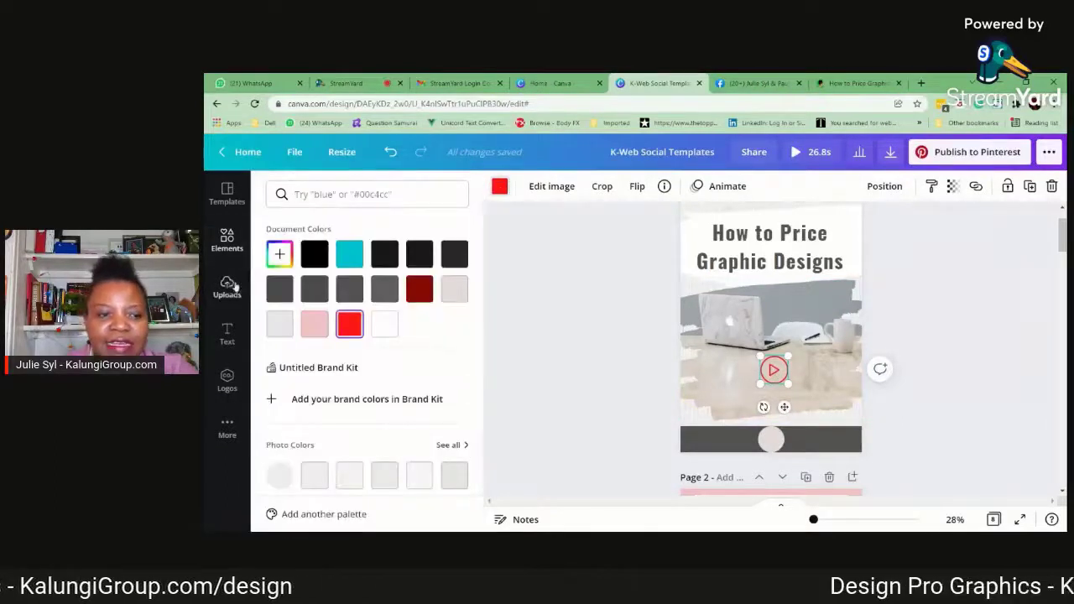
scroll(376, 333, down, 1)
scroll(377, 333, up, 1)
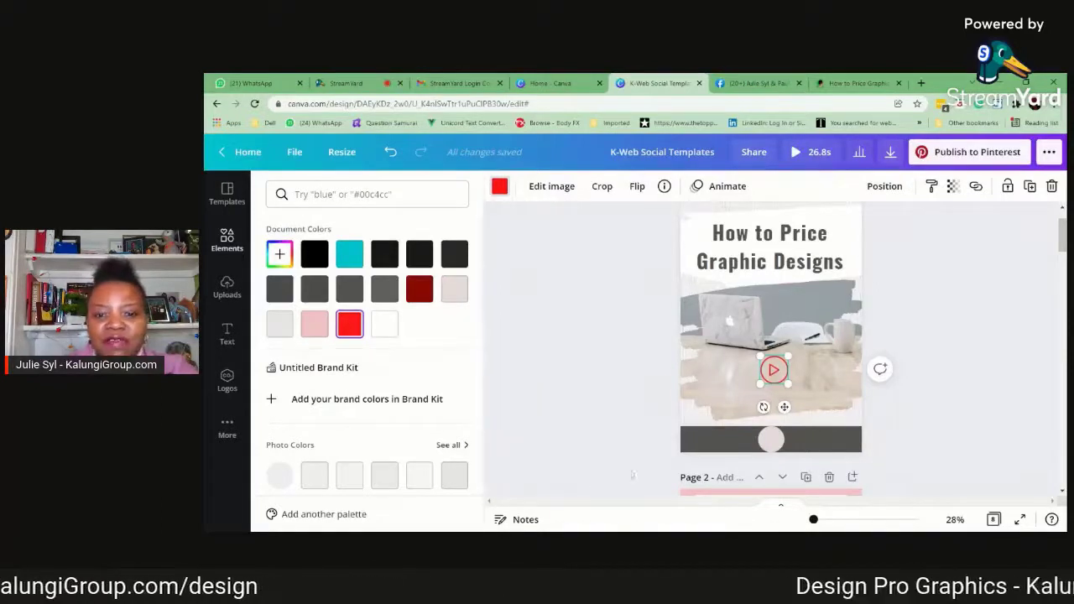
click(279, 254)
click(303, 367)
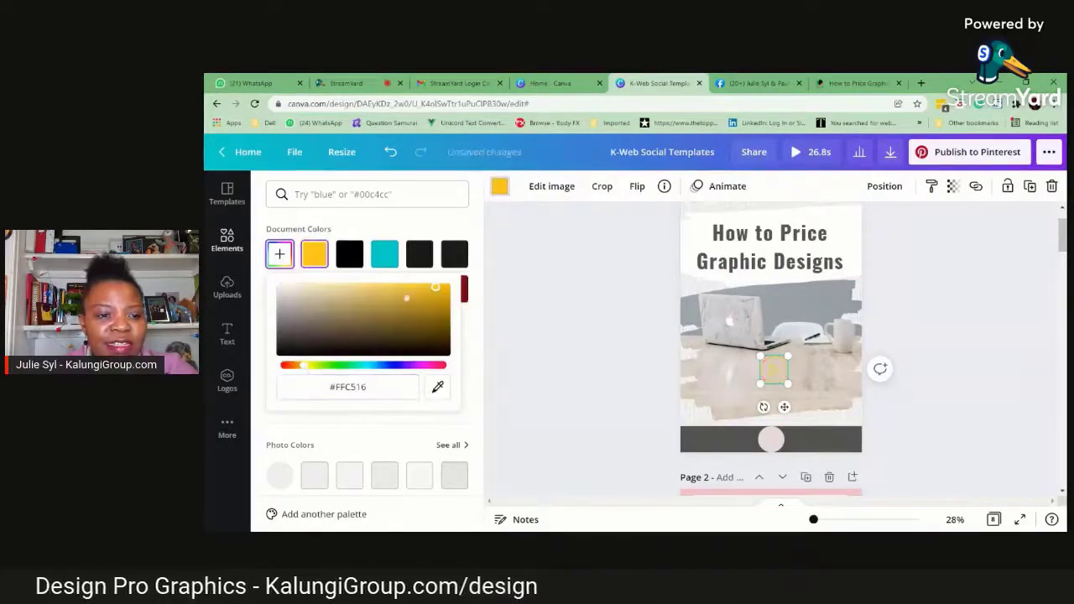
click(446, 288)
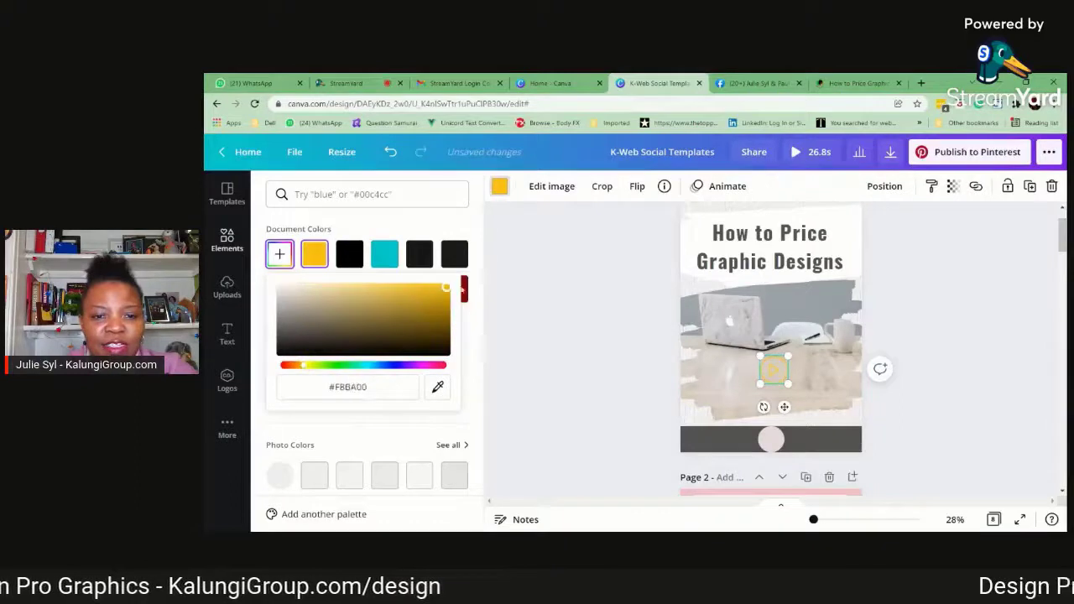
click(306, 366)
click(397, 288)
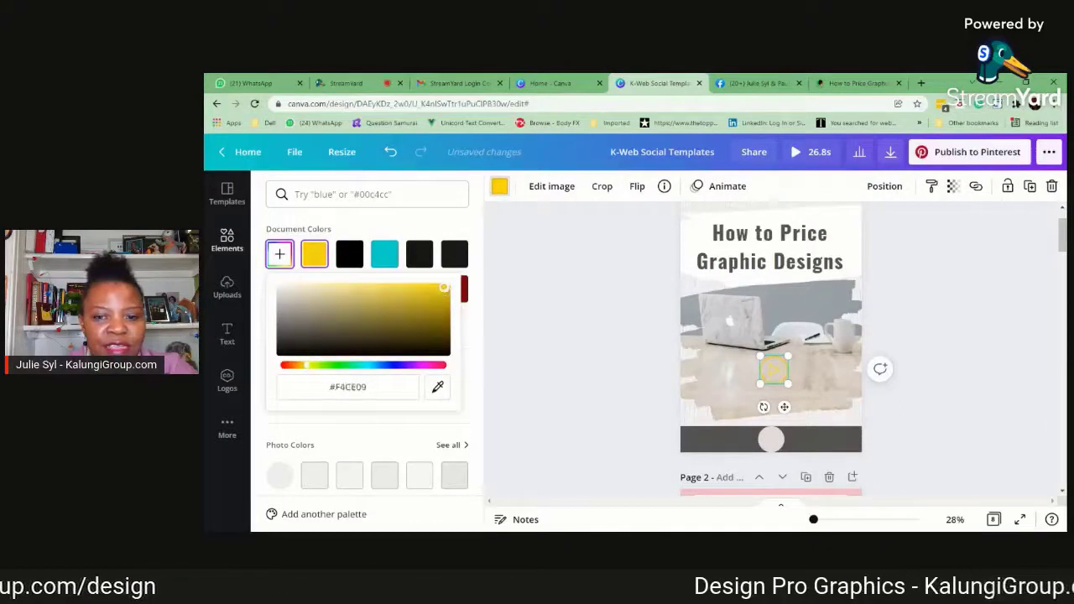
click(413, 296)
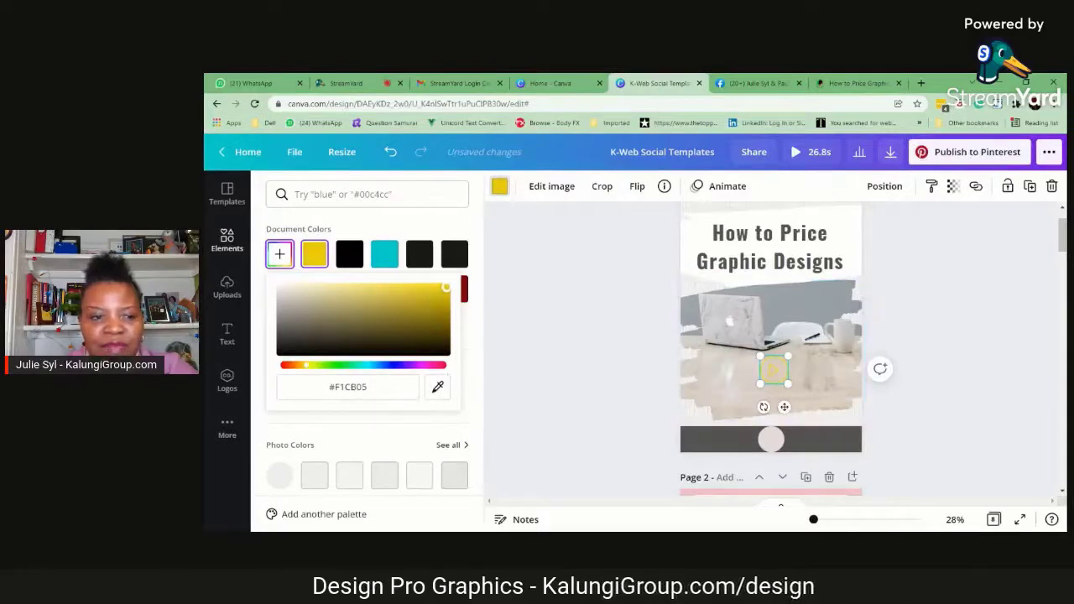
Change the play icon's custom colour to red #F11A05 and deselect the icon
drag(300, 368, 285, 367)
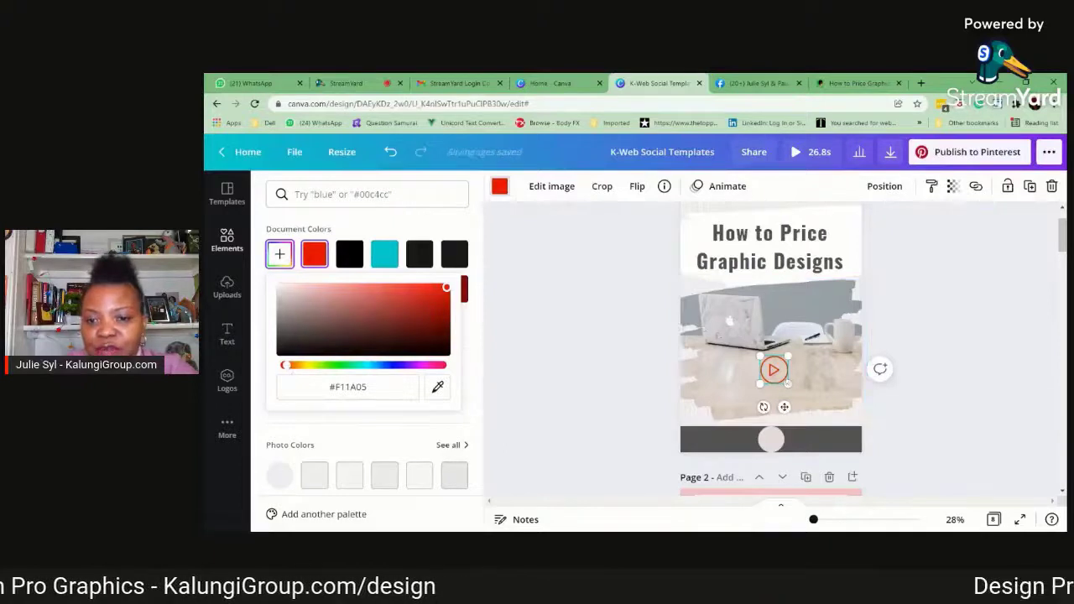
click(959, 391)
click(976, 364)
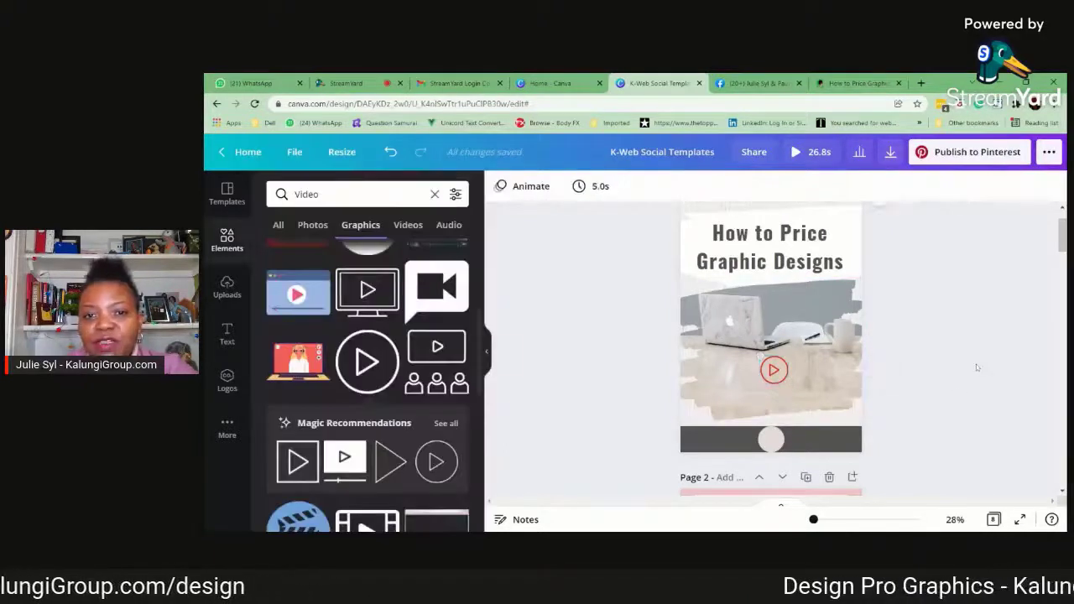
Shrink the pale circle in the dark footer bar of page 1 and re-centre it under the play icon
scroll(841, 383, down, 1)
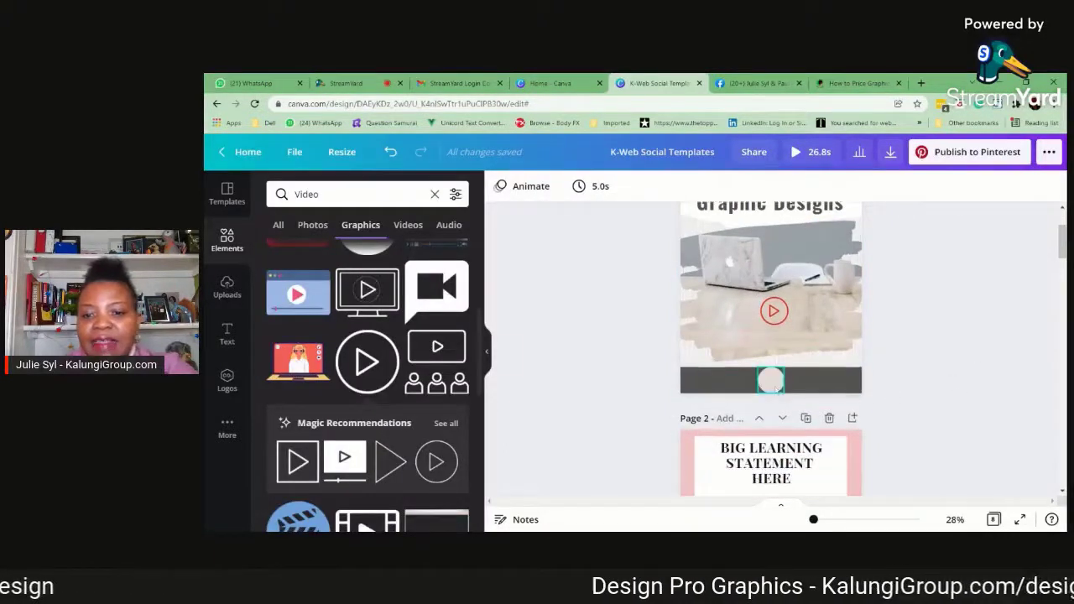
click(771, 384)
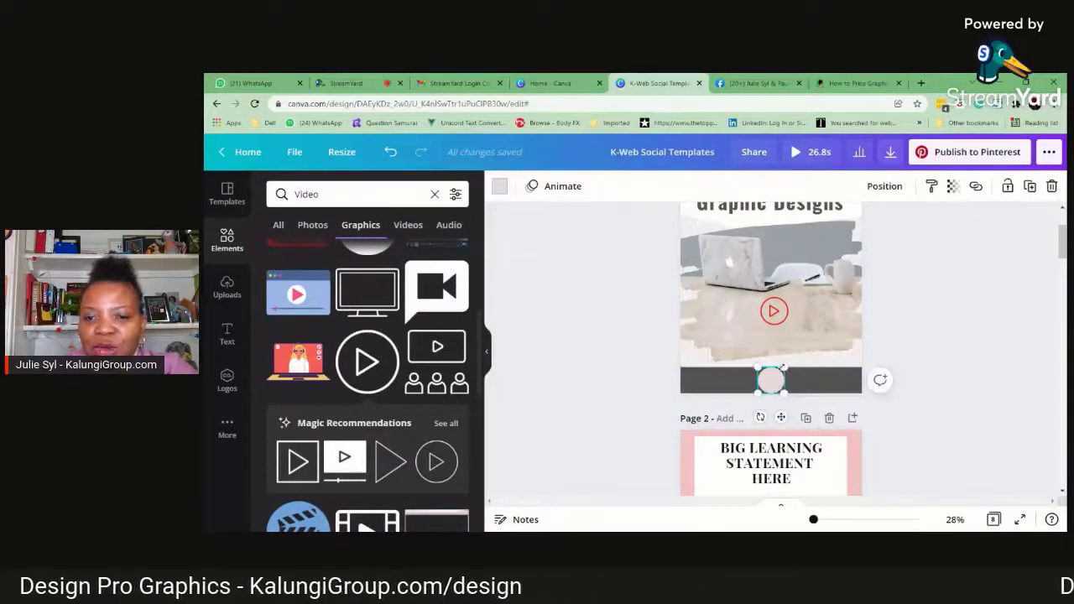
drag(783, 366, 780, 374)
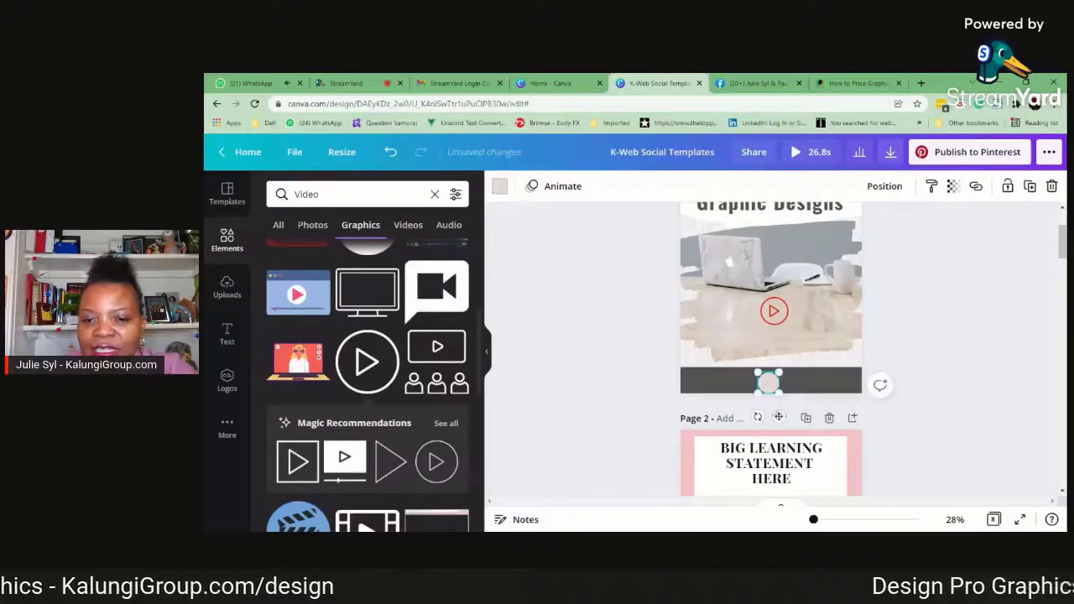
drag(779, 417, 784, 416)
click(983, 349)
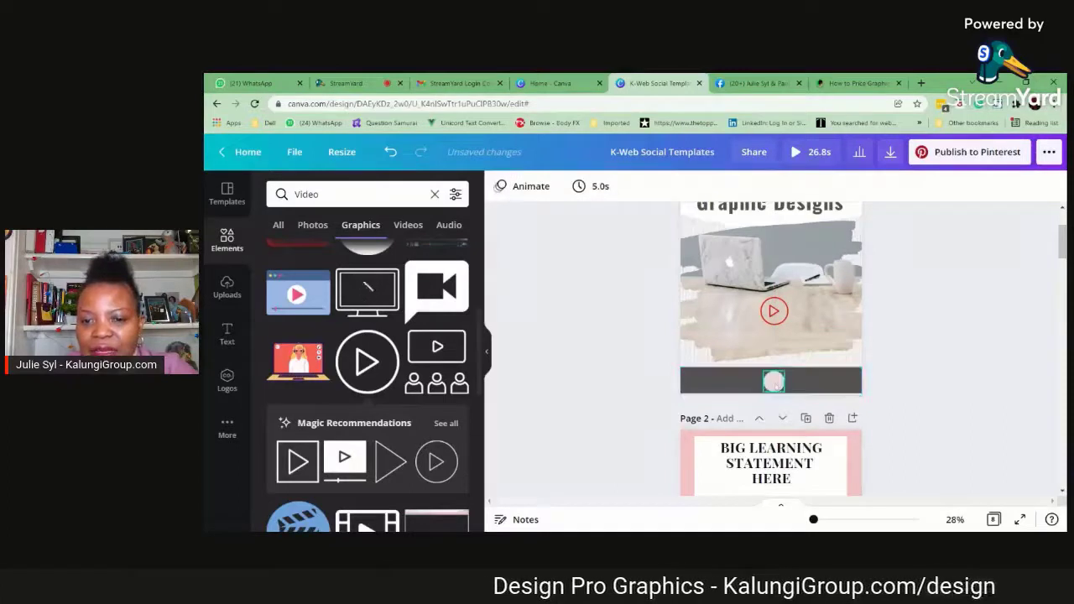
click(774, 382)
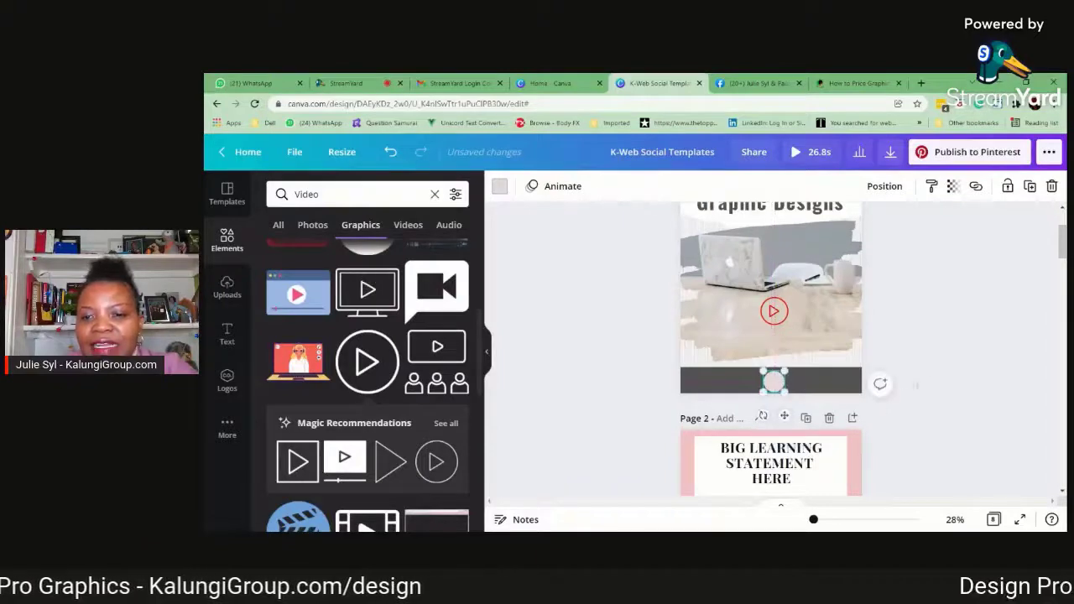
click(944, 361)
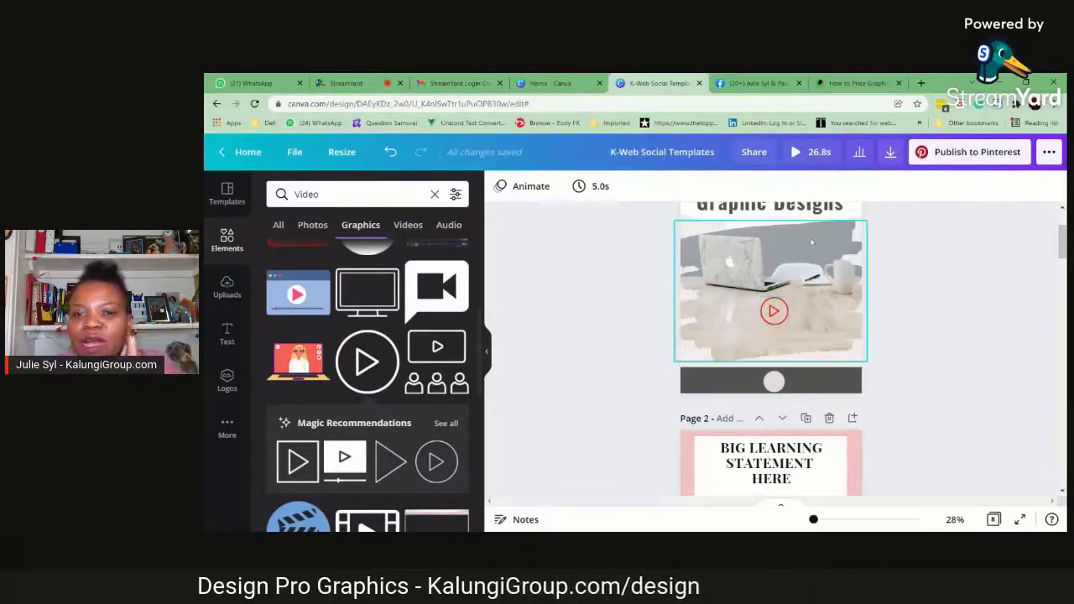
View the photo animation options for the laptop picture without applying one
click(774, 311)
click(720, 186)
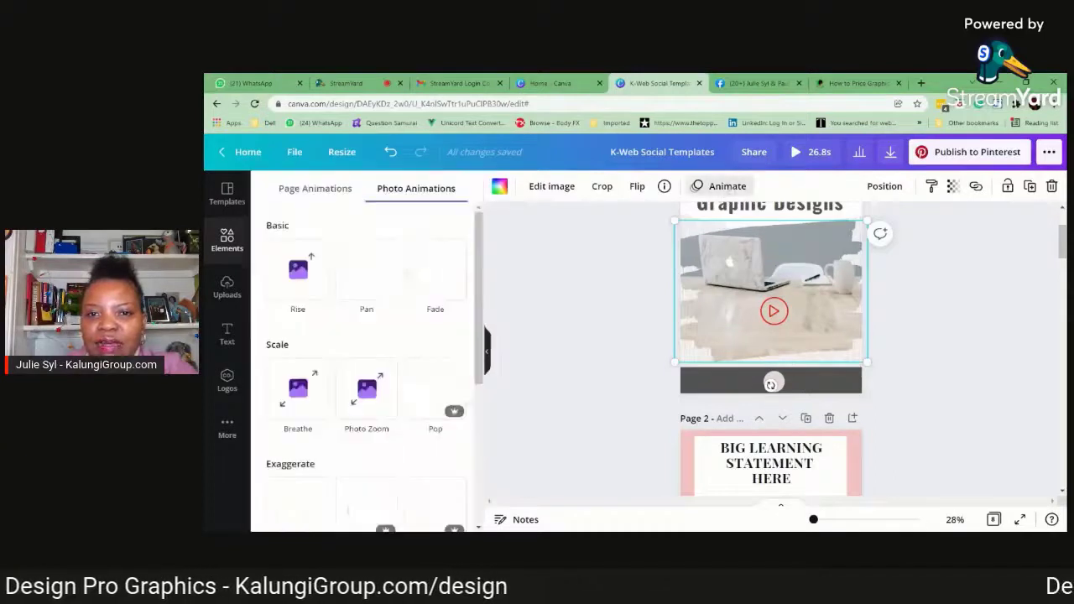
click(970, 332)
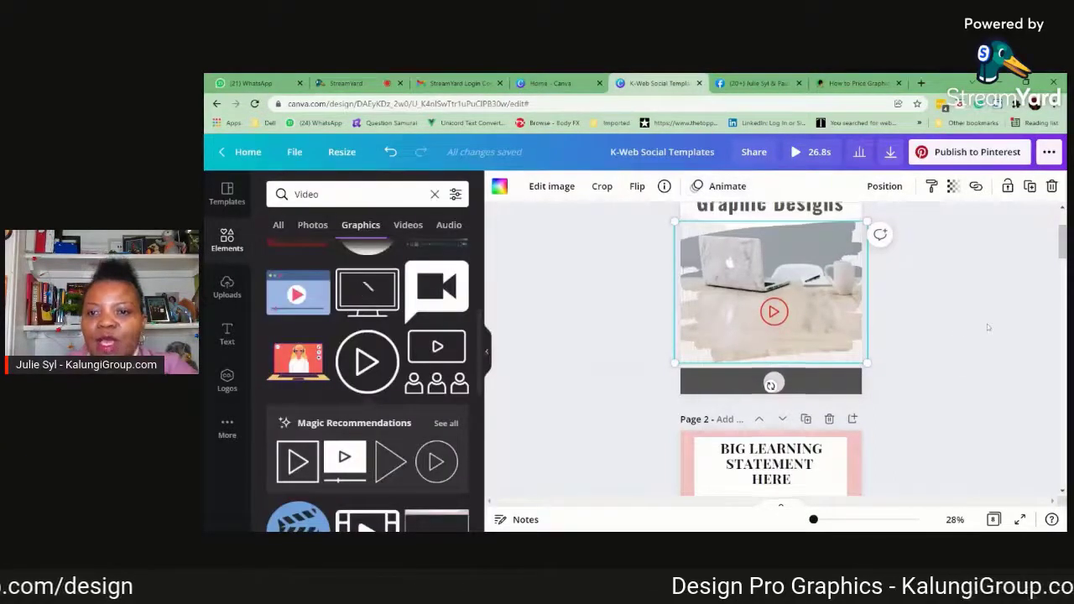
Set the page 1 title's letter spacing to 0 and its line spacing to 1.13
scroll(987, 324, up, 3)
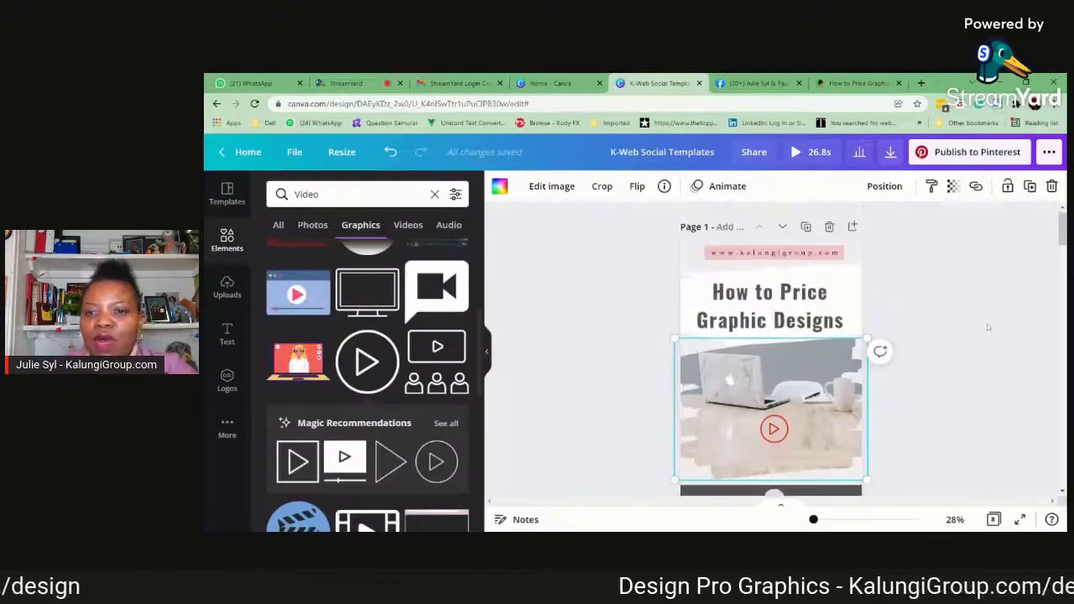
click(784, 309)
click(837, 186)
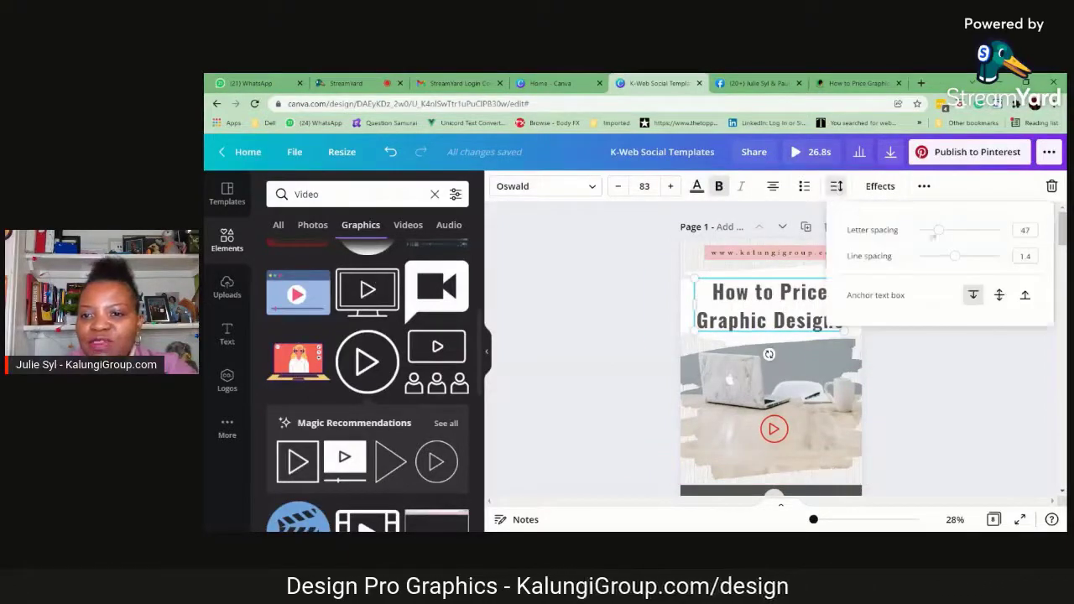
drag(939, 230, 945, 267)
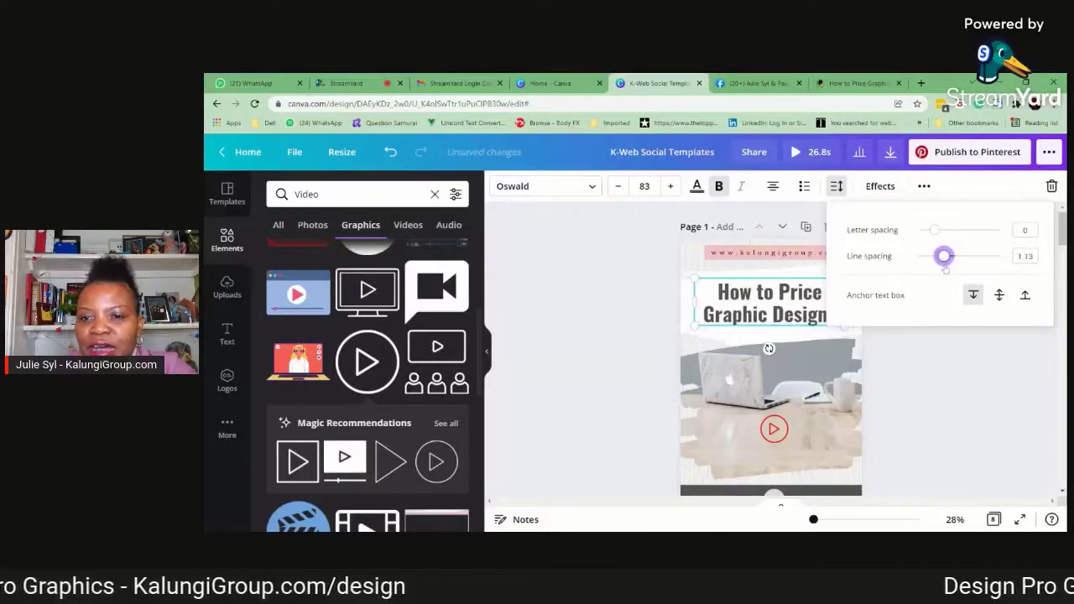
click(944, 367)
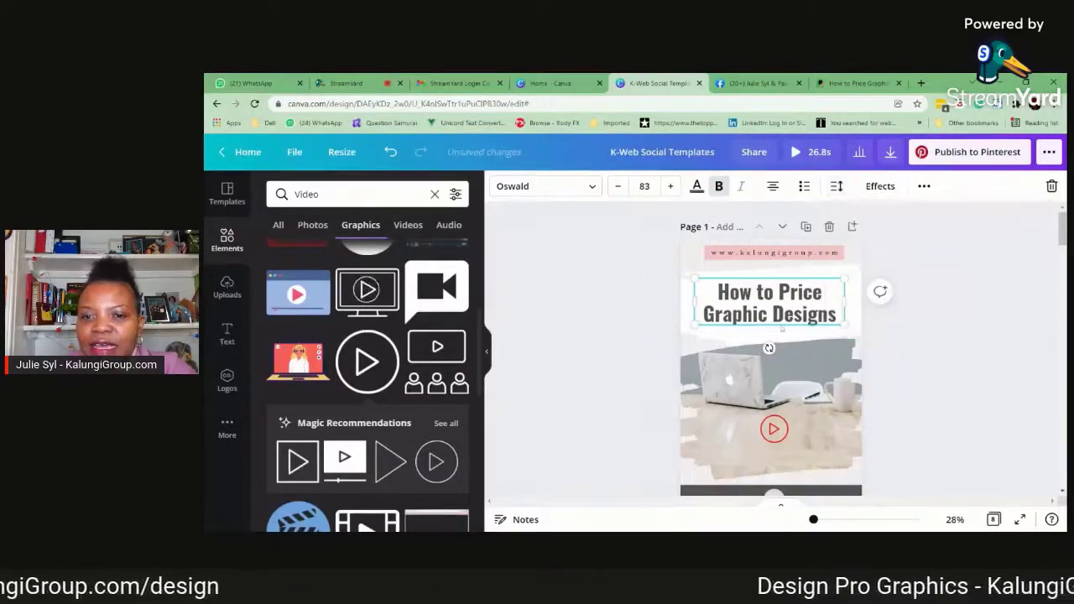
Widen the page 1 title's text box, set its font size to 99 and centre the title on the page
mouse_move(843, 304)
mouse_down()
mouse_move(828, 303)
mouse_move(857, 313)
mouse_up()
click(671, 186)
click(670, 187)
click(670, 186)
click(671, 186)
click(671, 187)
click(671, 186)
click(671, 186)
click(671, 187)
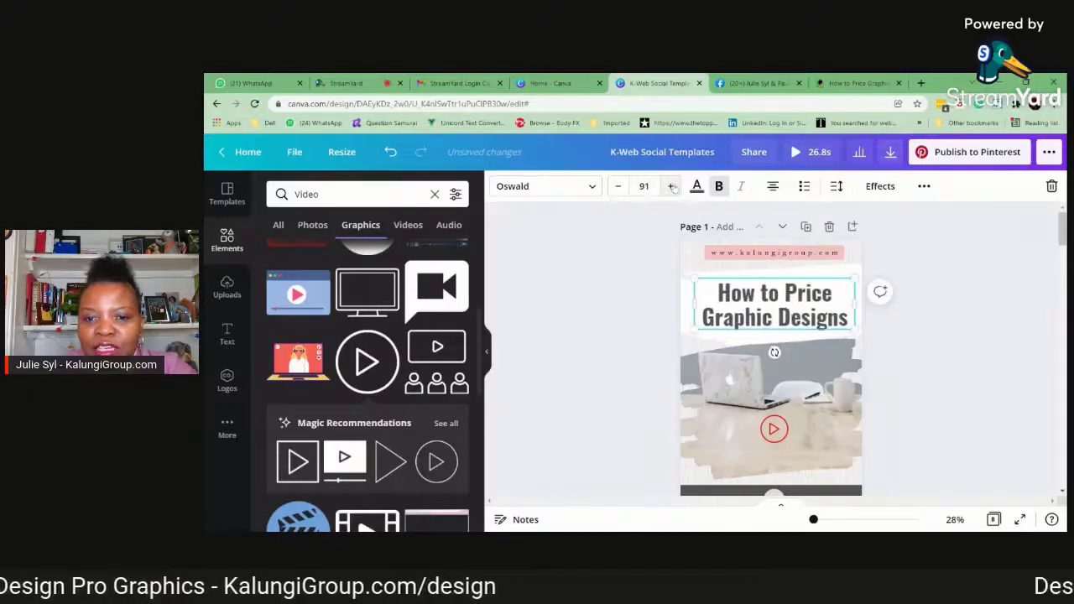
click(670, 187)
click(670, 186)
click(670, 187)
click(670, 186)
click(670, 186)
click(671, 187)
click(670, 187)
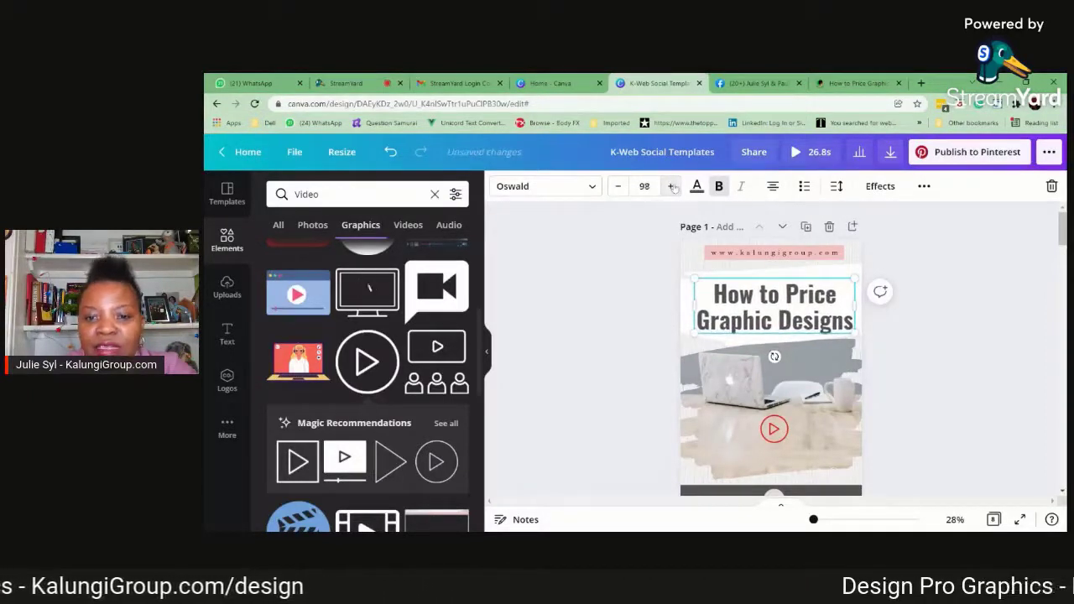
click(671, 187)
click(671, 186)
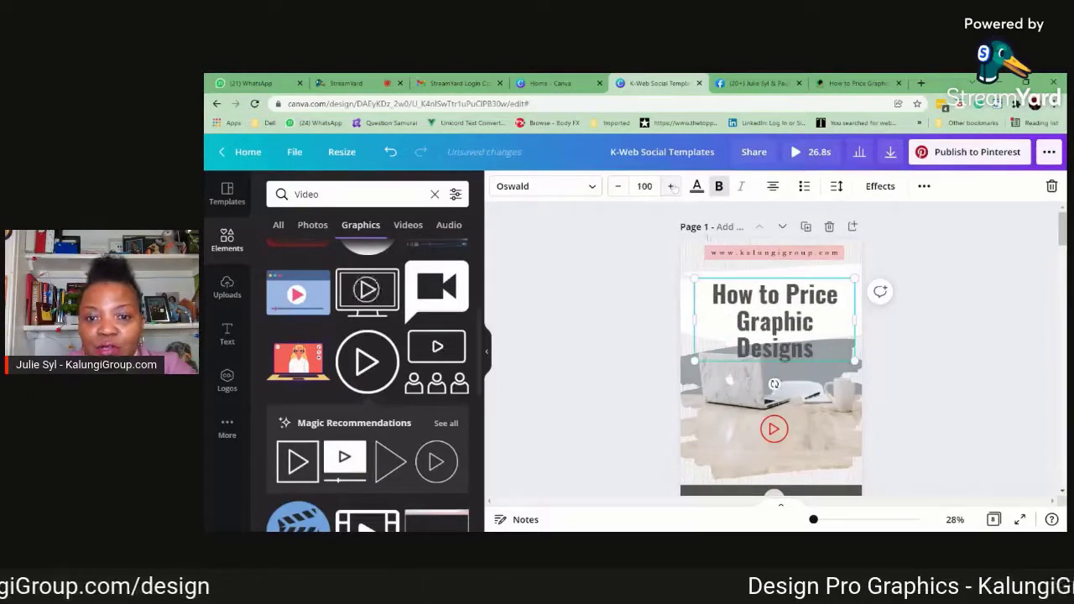
click(619, 186)
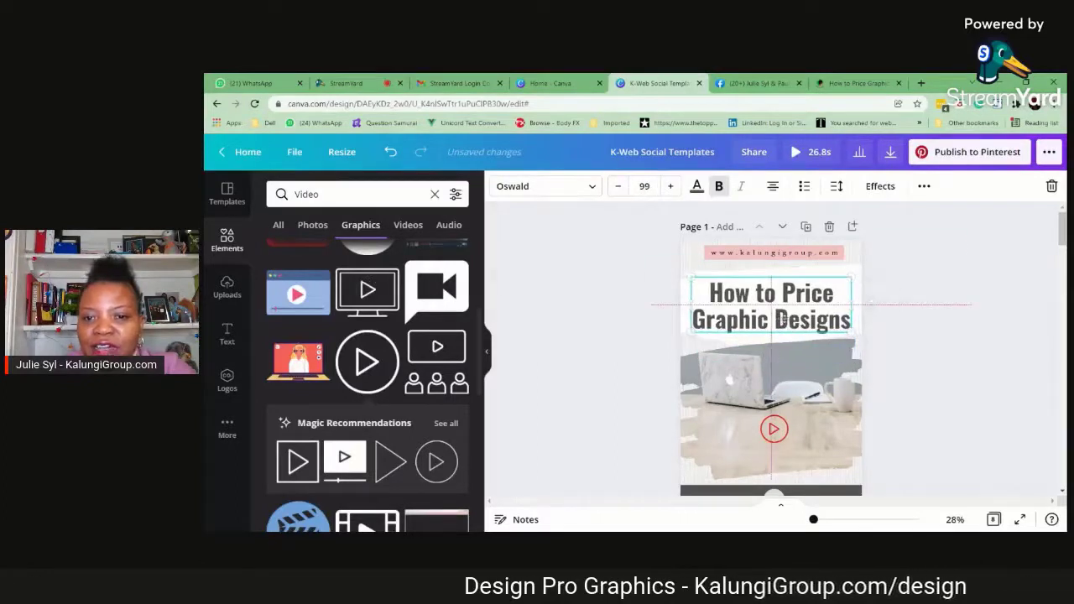
click(961, 321)
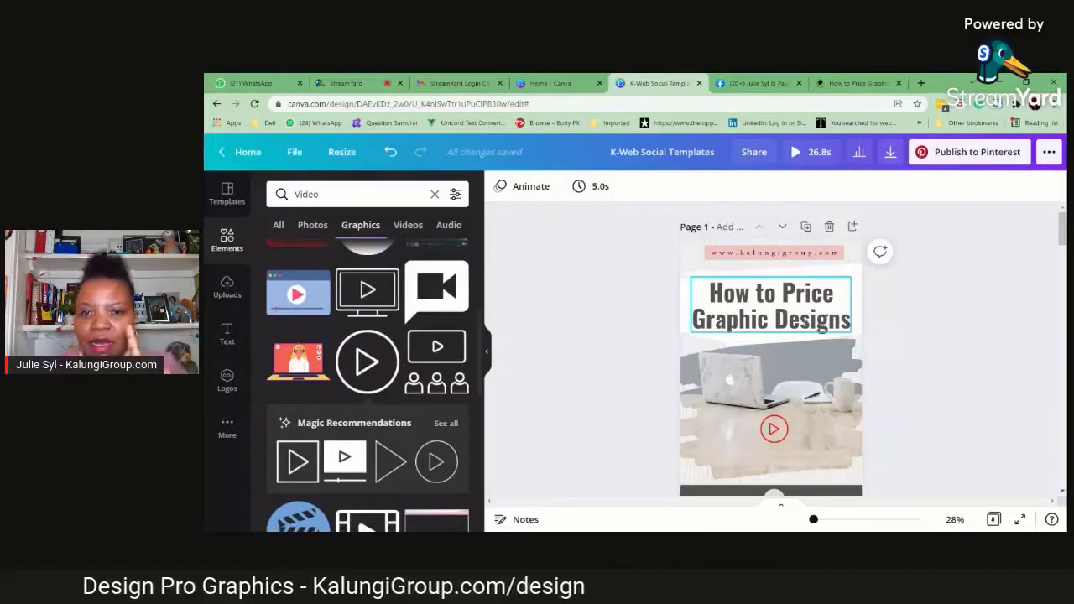
Replace the page 2 headline with the copied title "How Much Does It Cost – How to Price Graphic Designs?"
scroll(874, 326, down, 5)
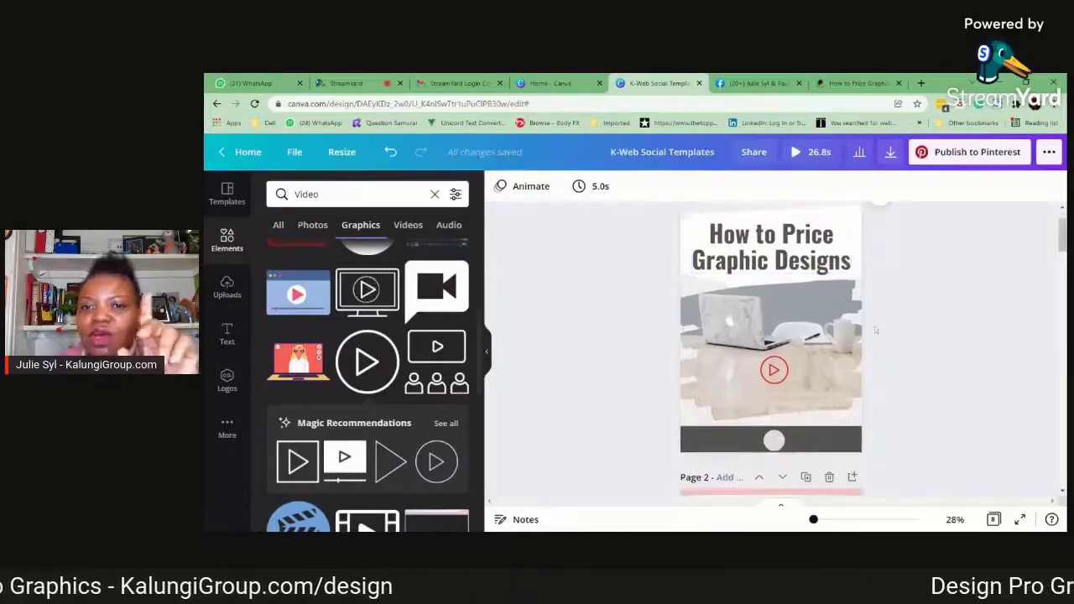
scroll(875, 331, down, 1)
scroll(874, 331, up, 5)
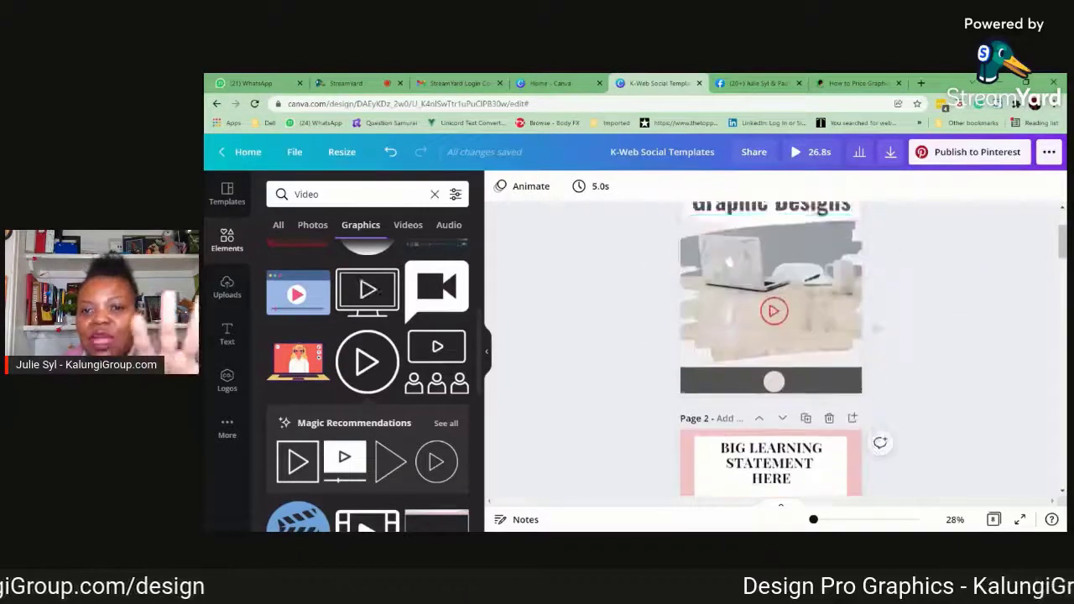
scroll(875, 332, down, 4)
scroll(780, 302, down, 2)
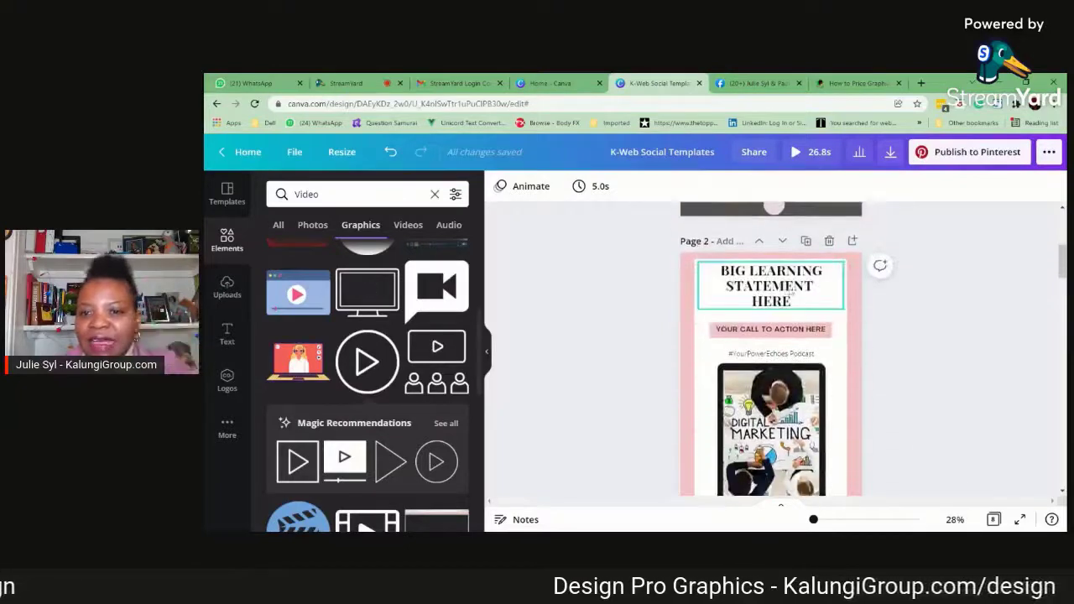
click(785, 298)
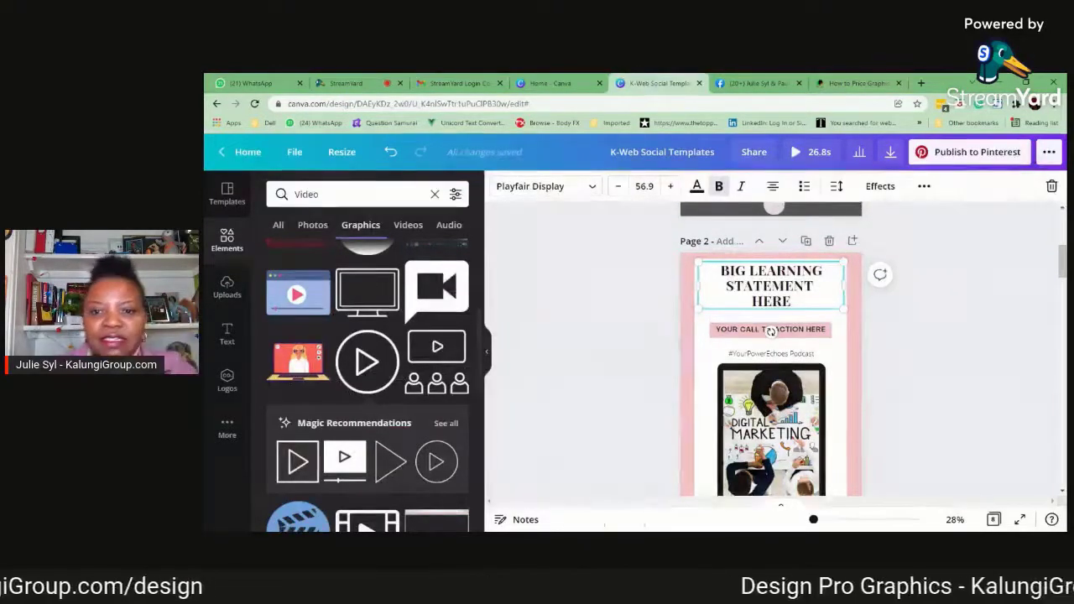
triple_click(735, 272)
click(735, 272)
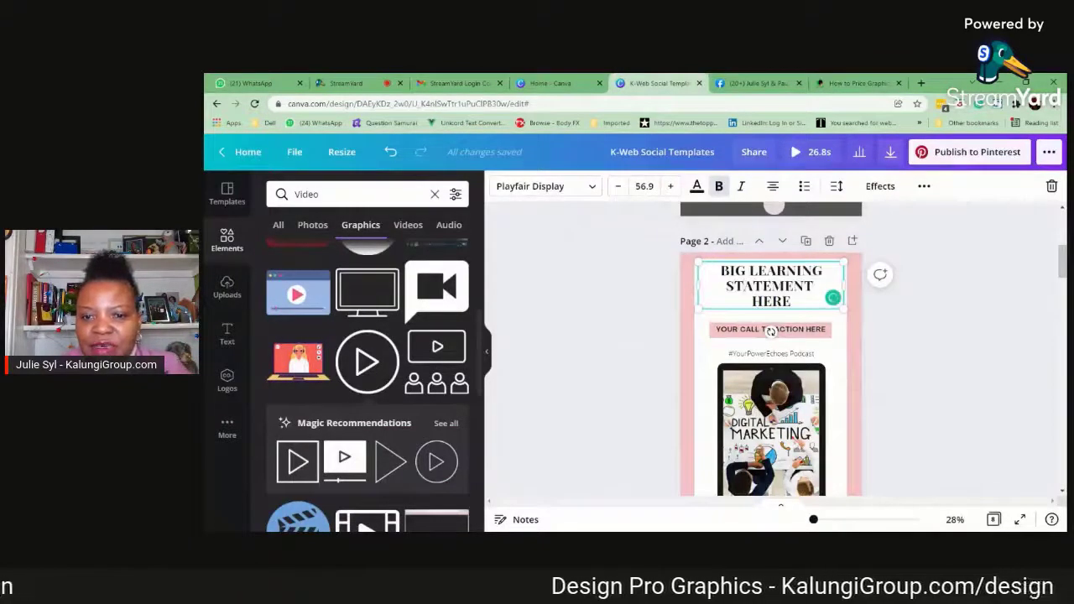
key(ctrl+a)
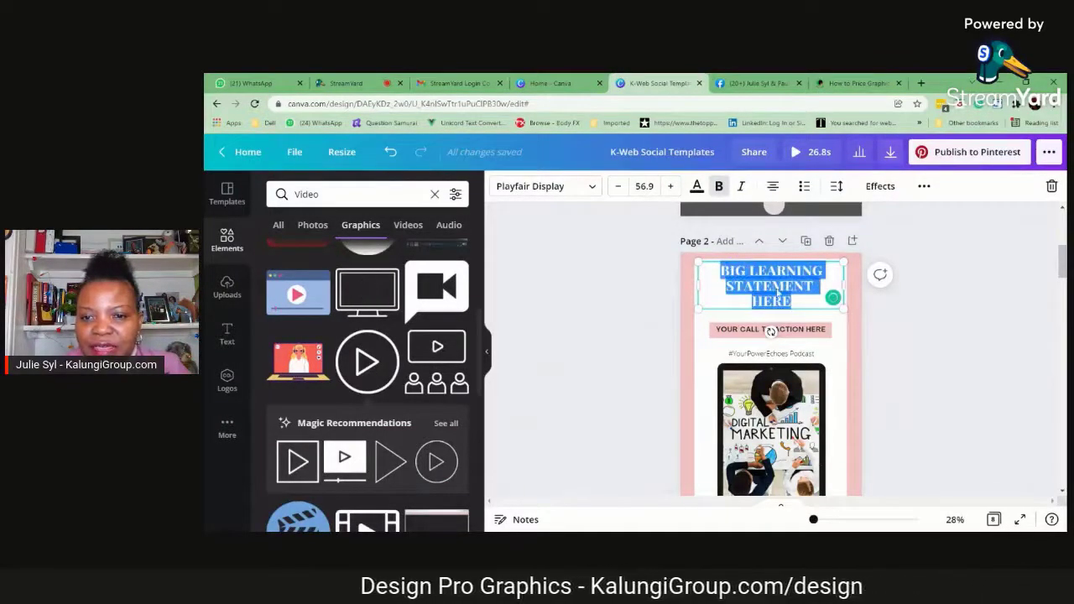
text(How Much Does It Cost – How to Price Graphic Designs?)
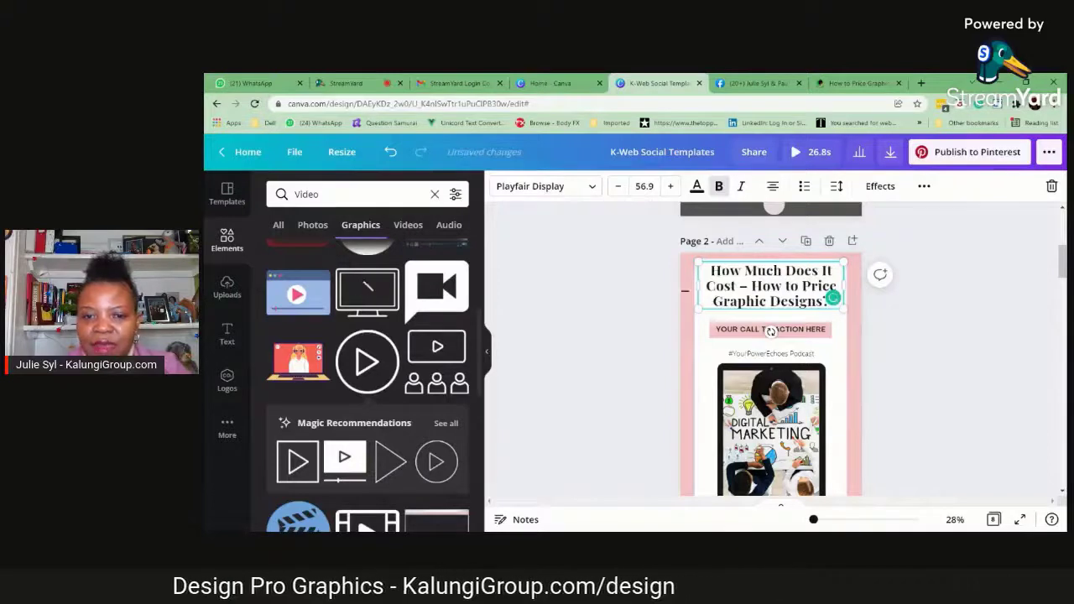
Enlarge the page 2 headline to font size 62.6, keeping it on three lines
drag(695, 286, 704, 319)
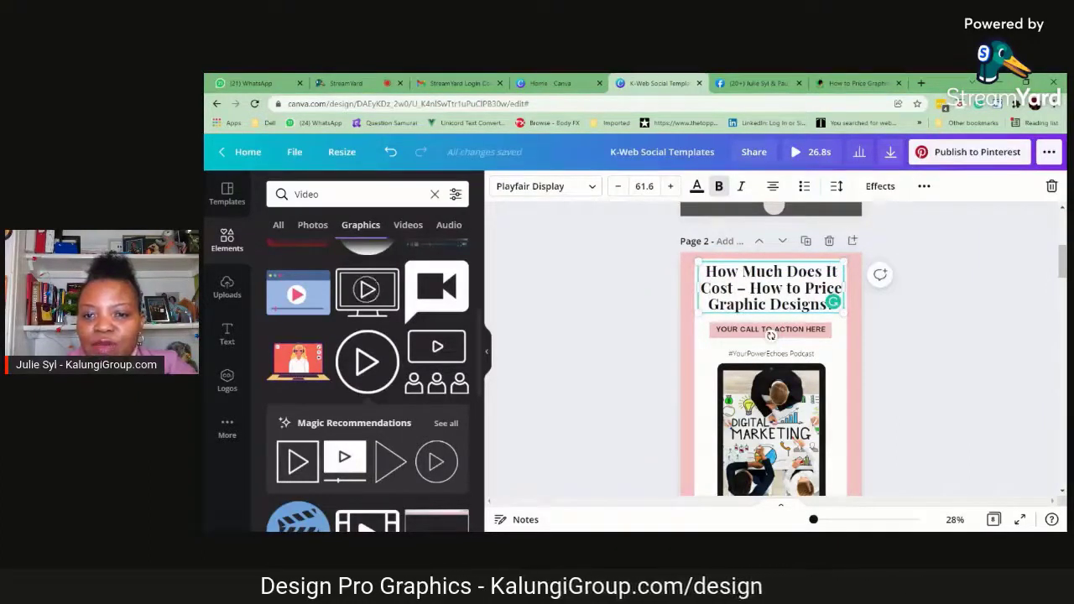
click(671, 187)
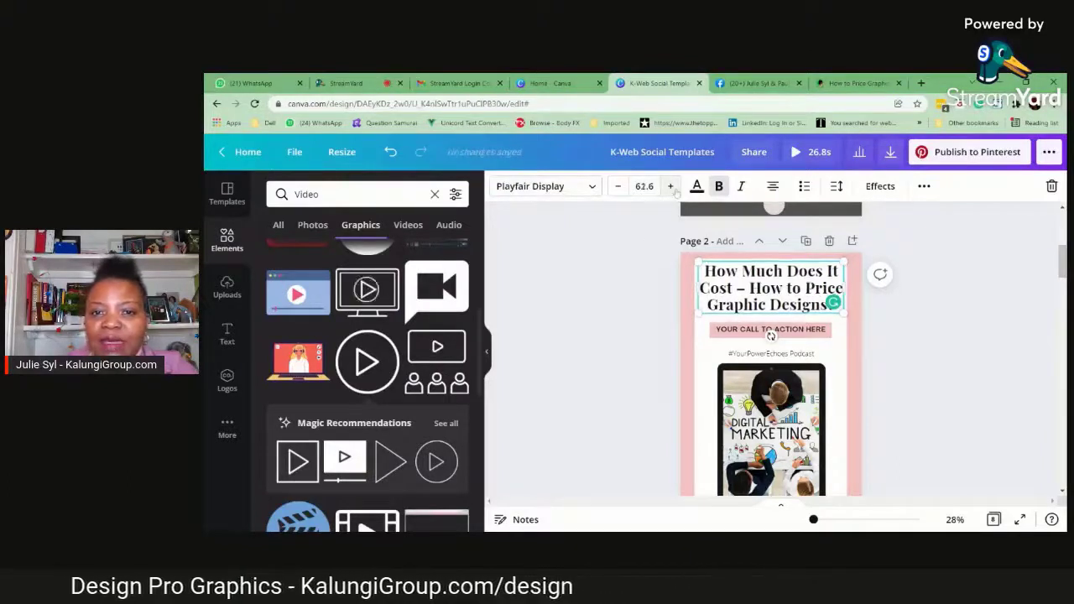
click(671, 187)
click(617, 187)
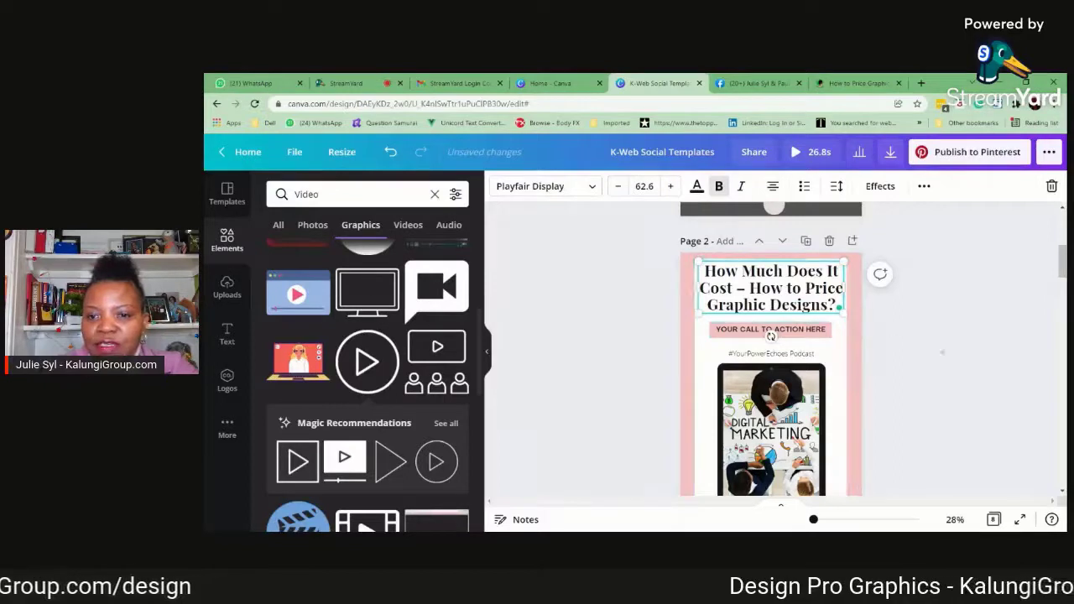
click(769, 319)
click(767, 308)
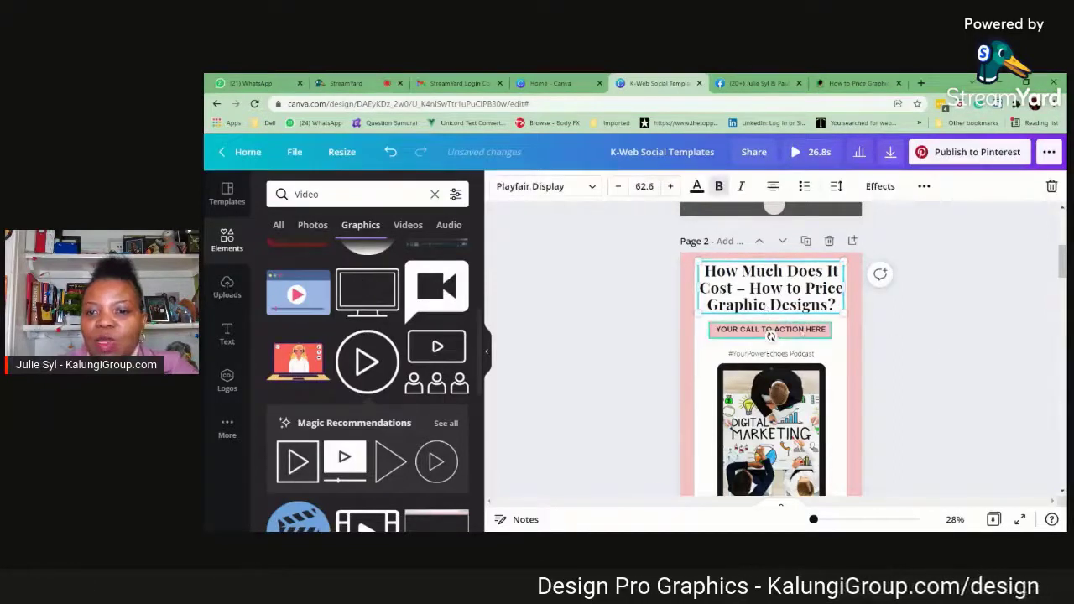
Replace the page 2 call to action with "DOWNLOAD OUR FREE TEMPLATES" and widen its pink text box slightly
click(771, 334)
click(781, 332)
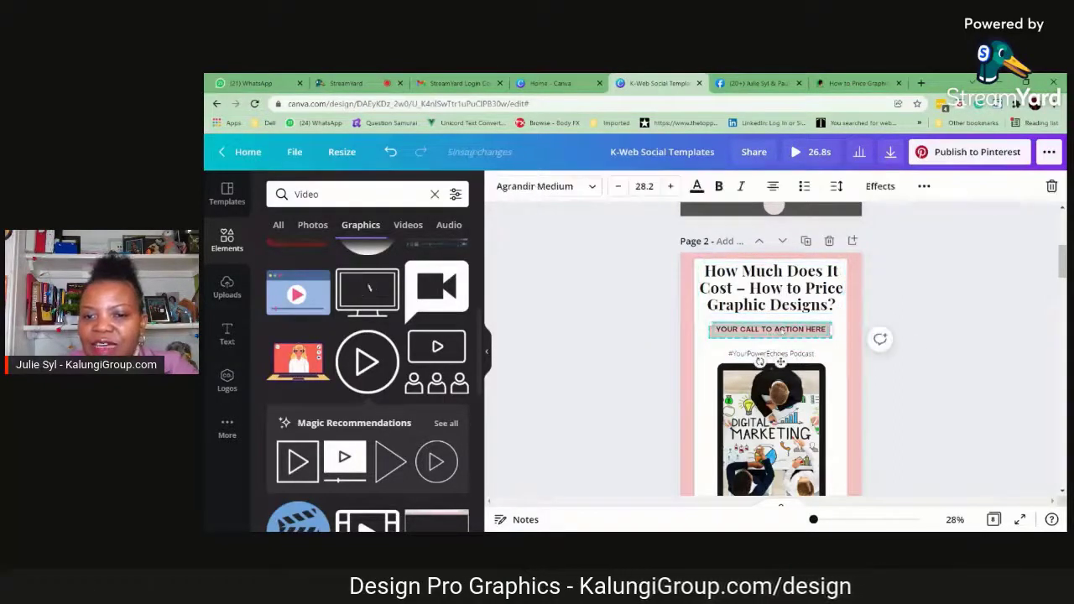
double_click(789, 329)
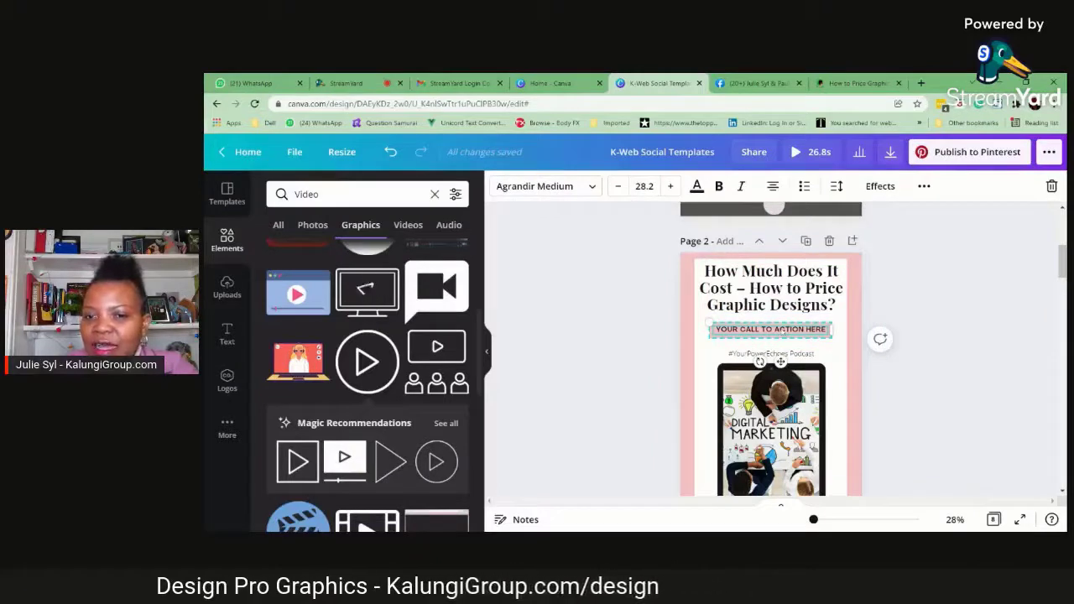
triple_click(789, 329)
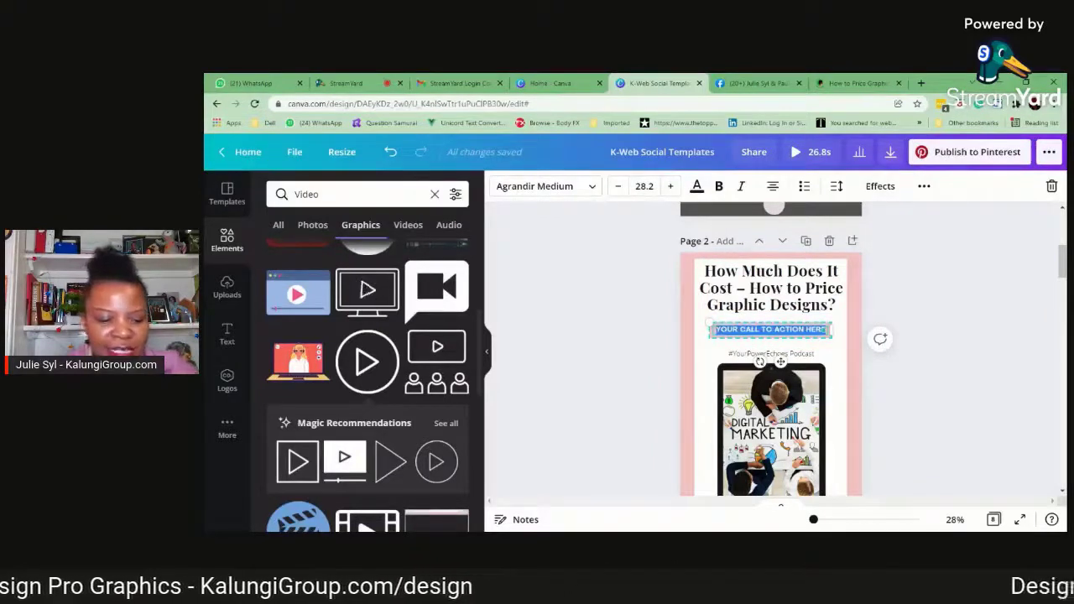
text(DOWNLOAD OU)
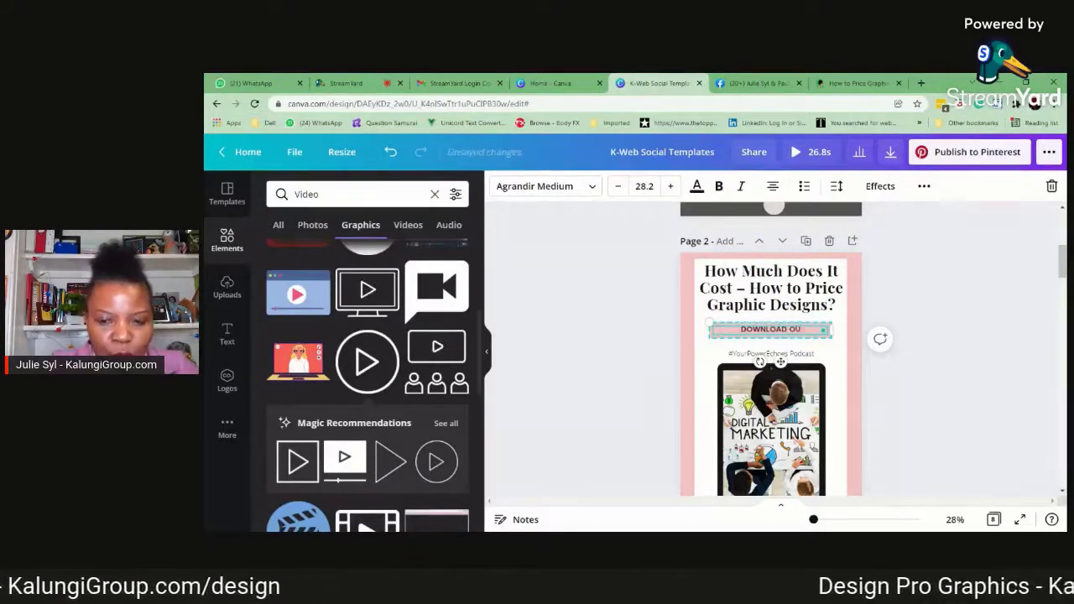
text(R FREE TEMPLATES)
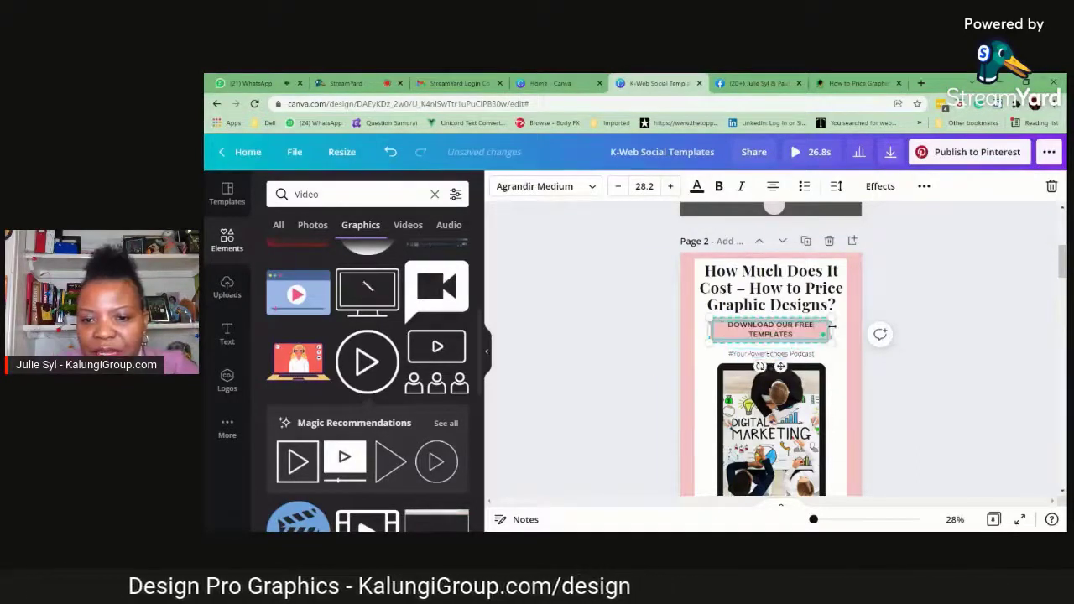
drag(831, 331, 837, 331)
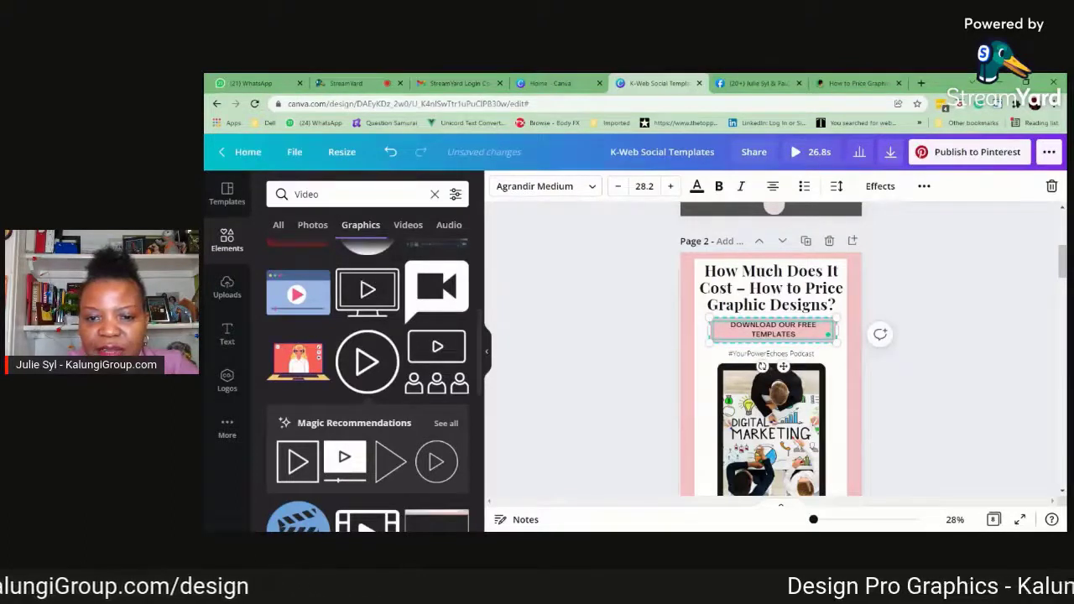
text(+)
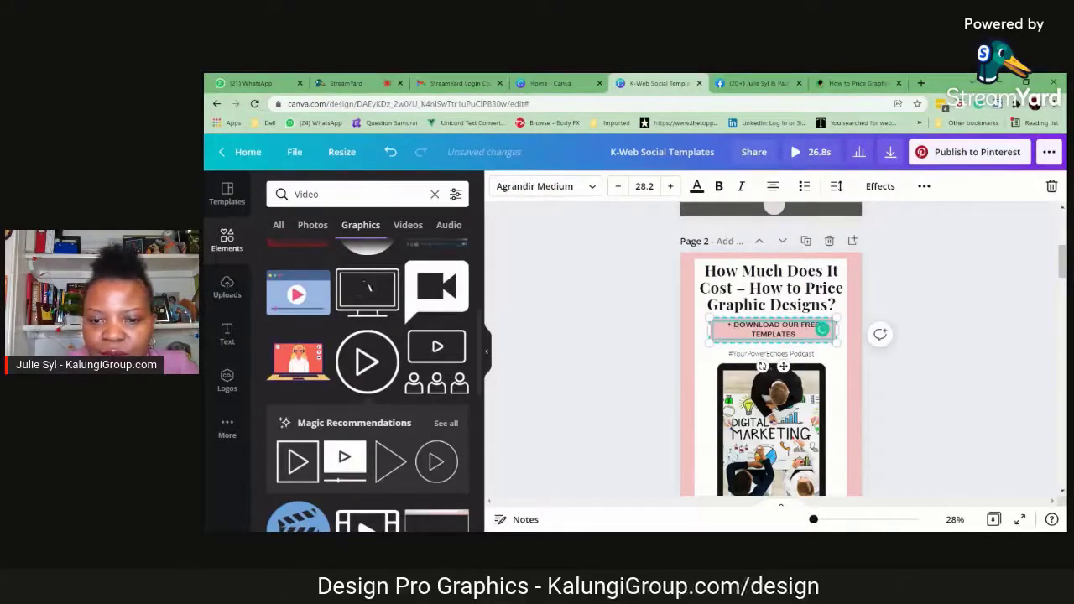
drag(732, 324, 727, 325)
key(BackSpace)
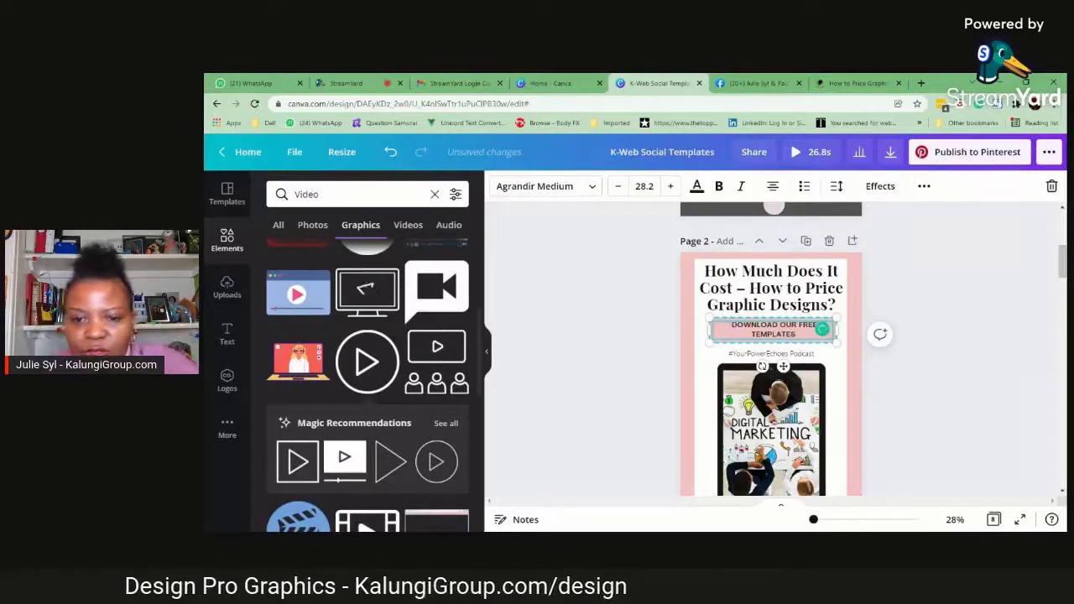
Search the elements for "plus", add a black plus graphic and shrink it into the pink call-to-action box before the text
click(228, 243)
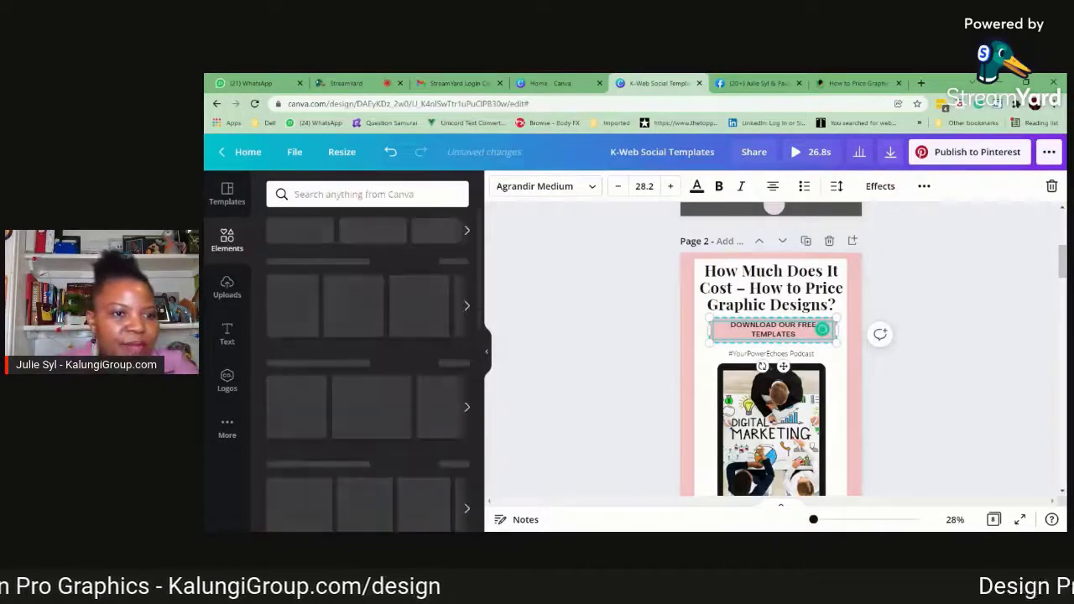
click(334, 194)
text(plus)
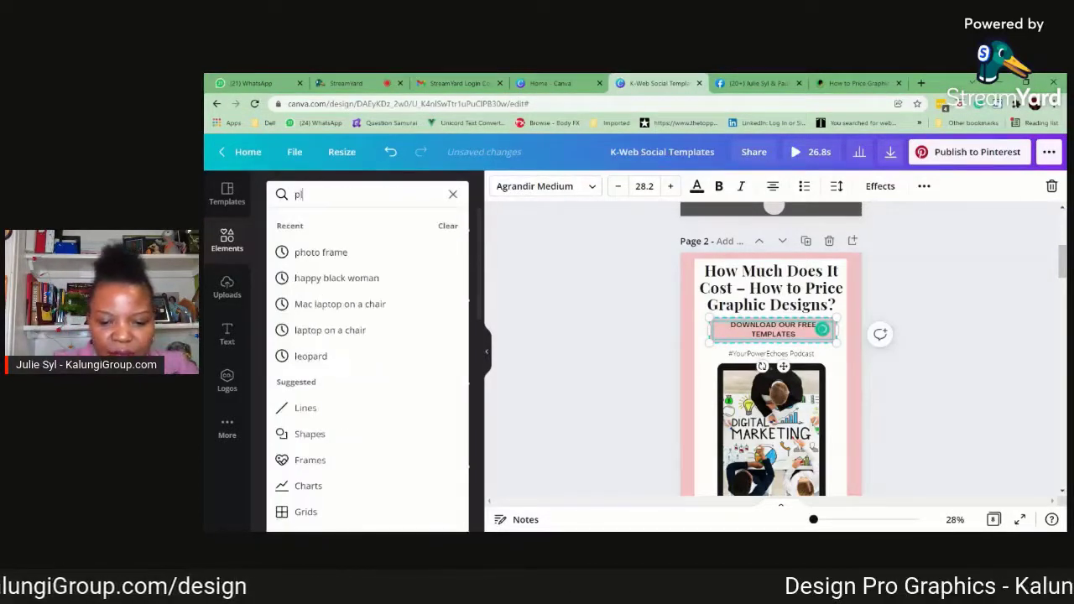
key(Return)
click(375, 327)
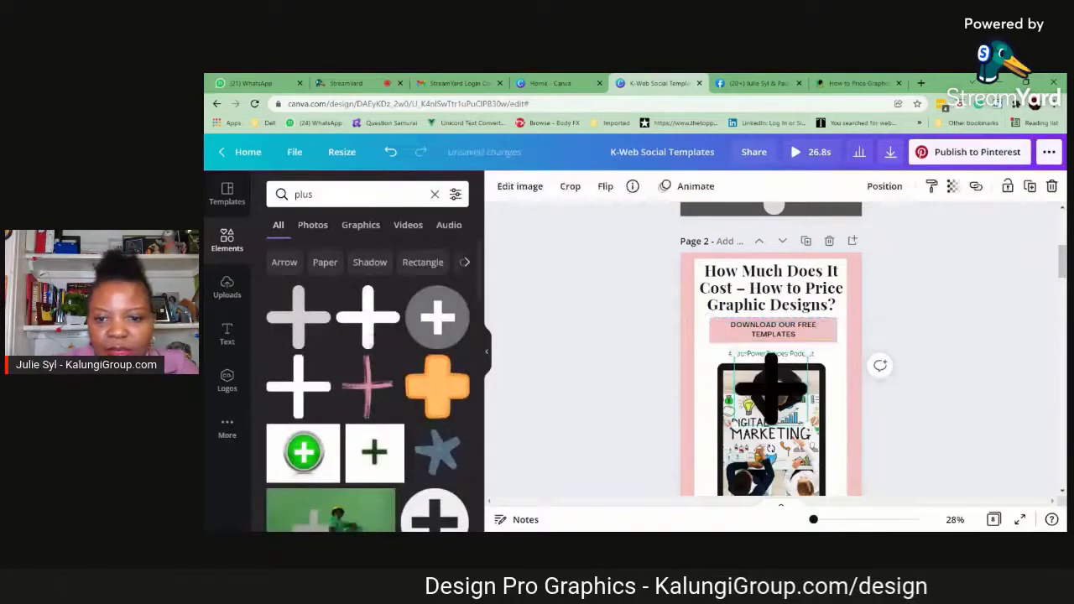
drag(747, 426, 711, 318)
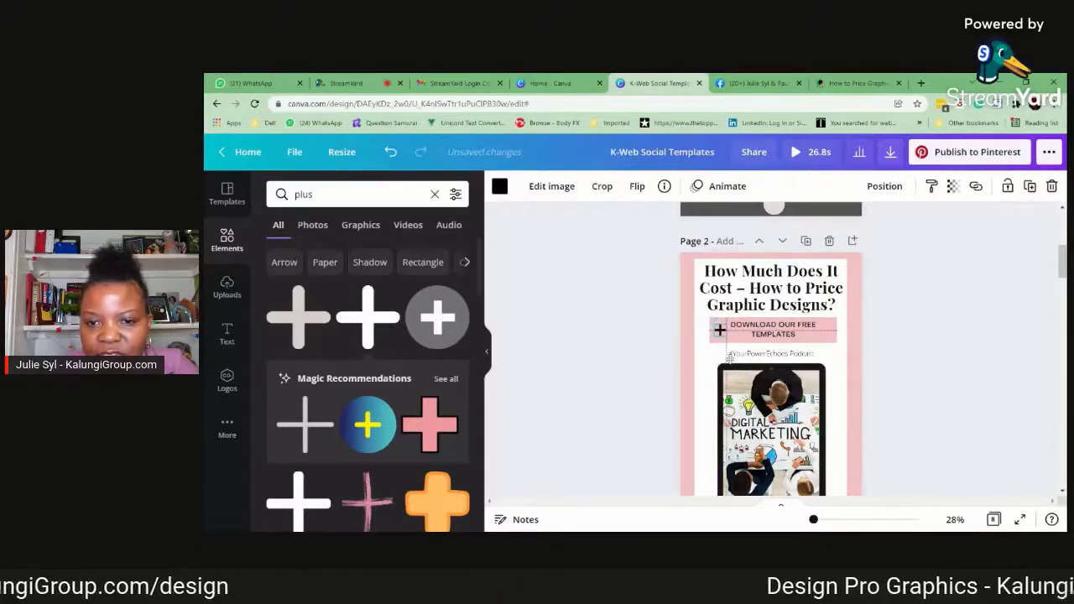
Set the page 2 call-to-action text's font size to 29.2 and deselect it
click(760, 331)
click(760, 332)
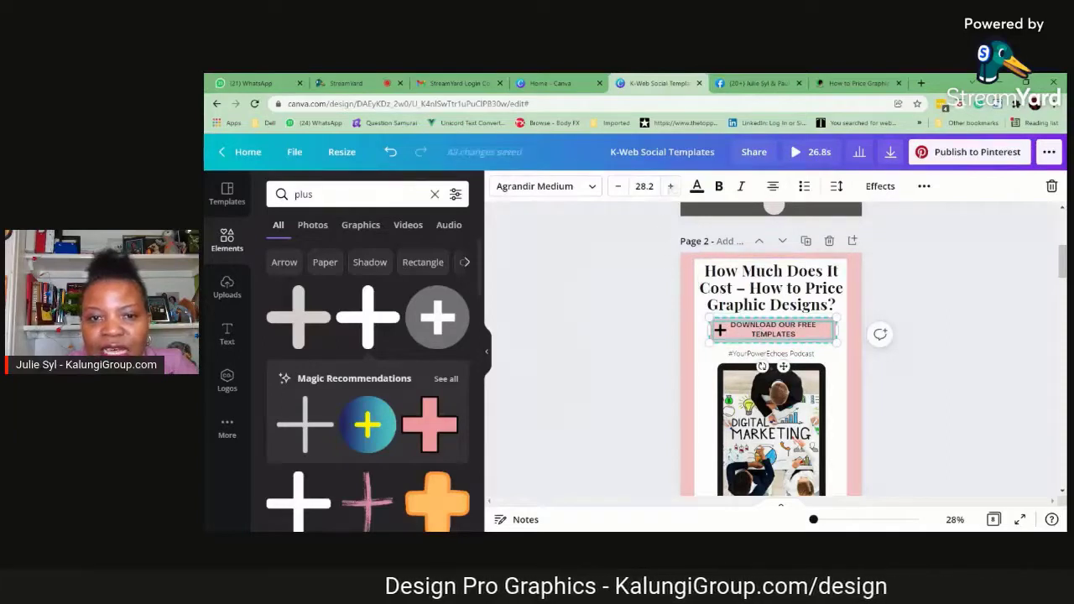
click(670, 186)
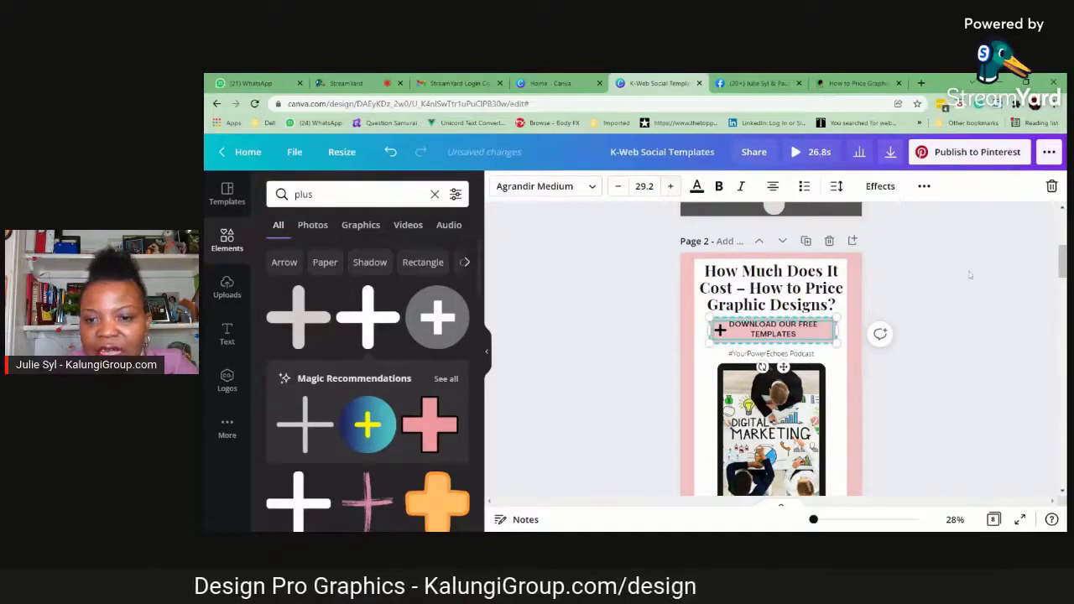
click(969, 275)
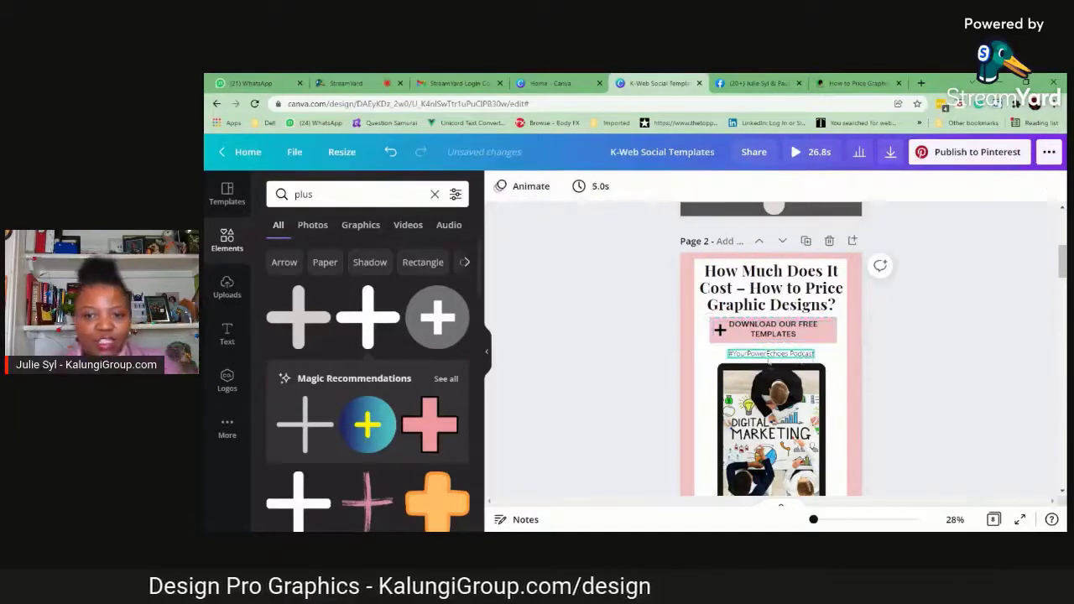
Try red, dark red, green and brown as the page 2 background colour and restore the pale pink
click(690, 305)
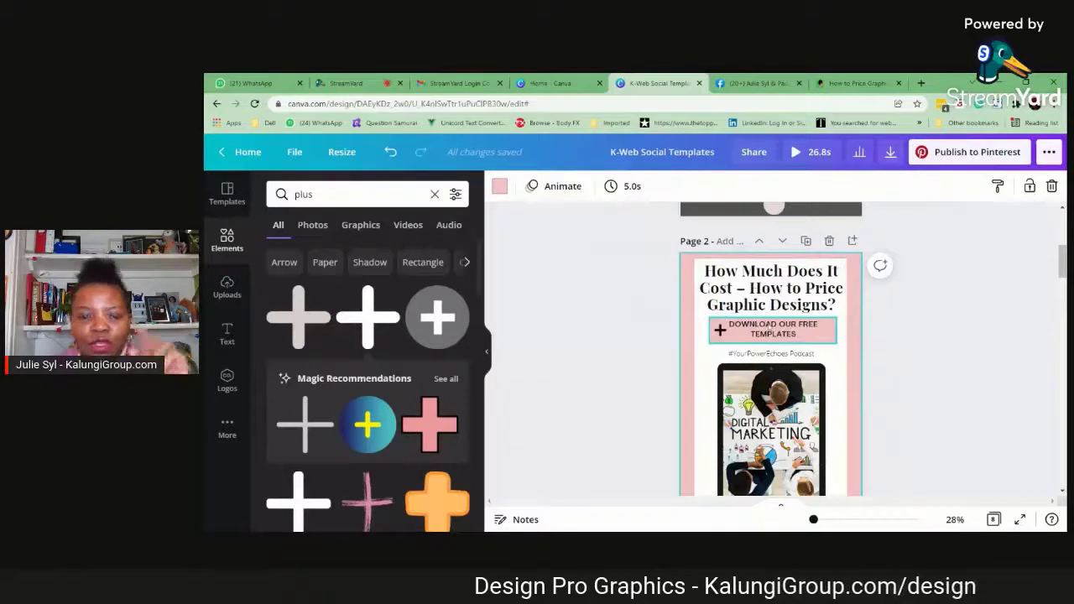
click(500, 188)
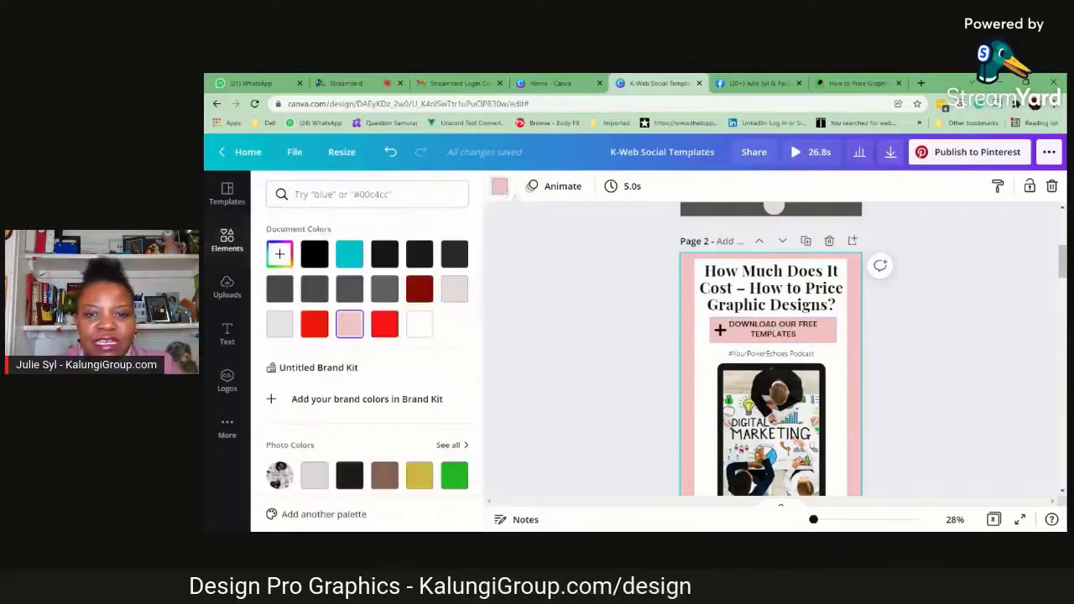
click(833, 333)
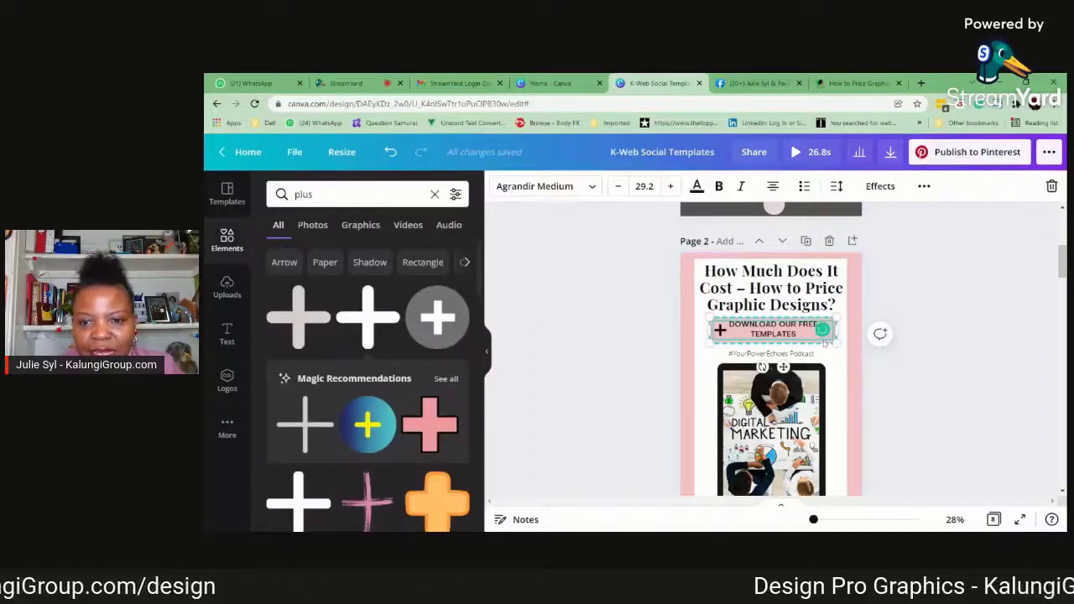
click(853, 356)
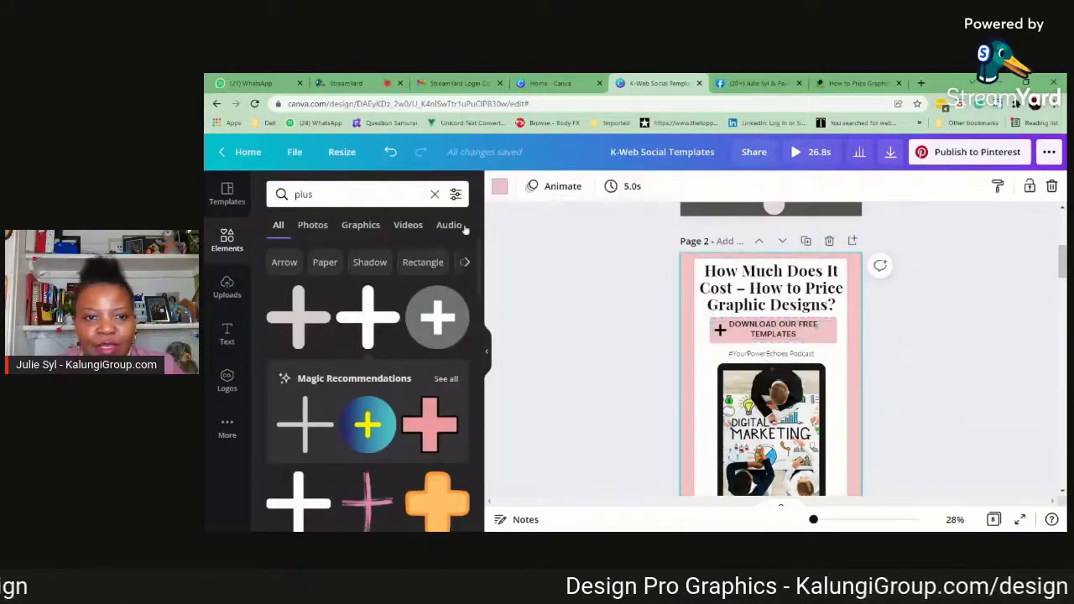
click(500, 188)
click(384, 330)
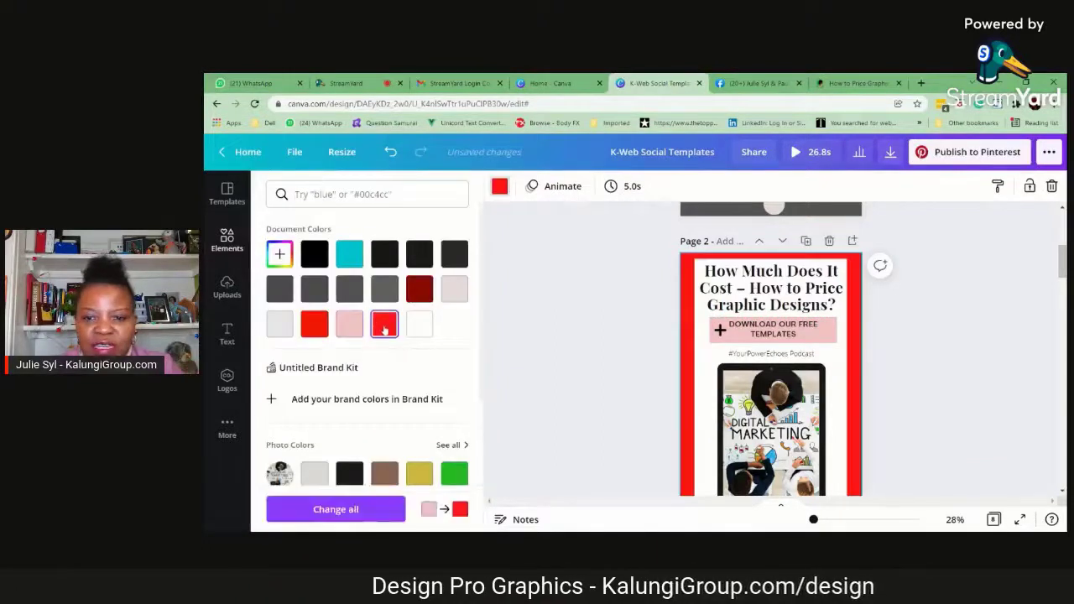
click(420, 289)
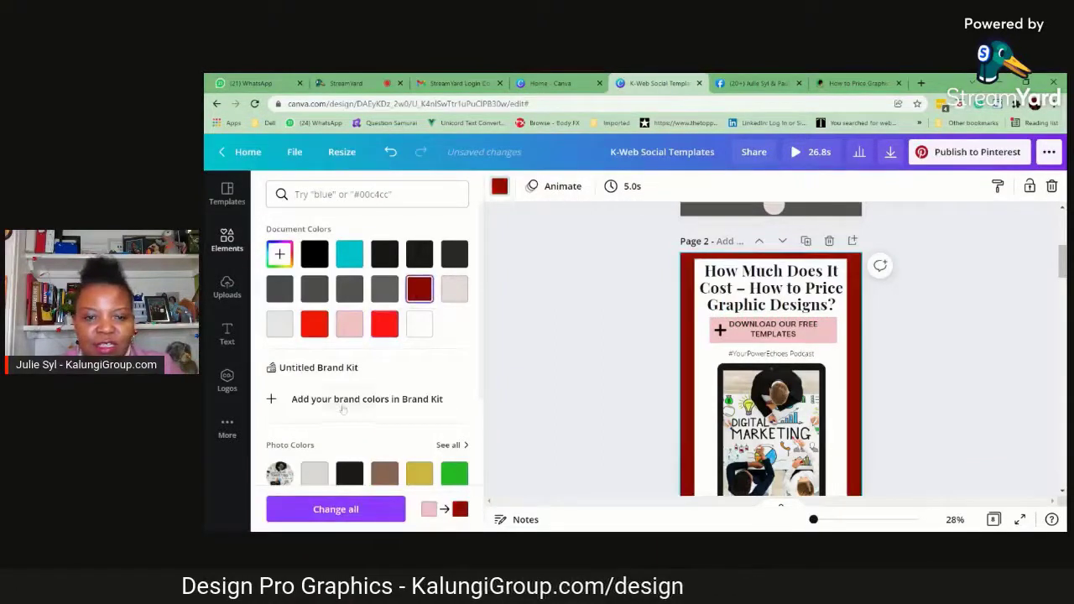
scroll(340, 407, down, 1)
click(455, 423)
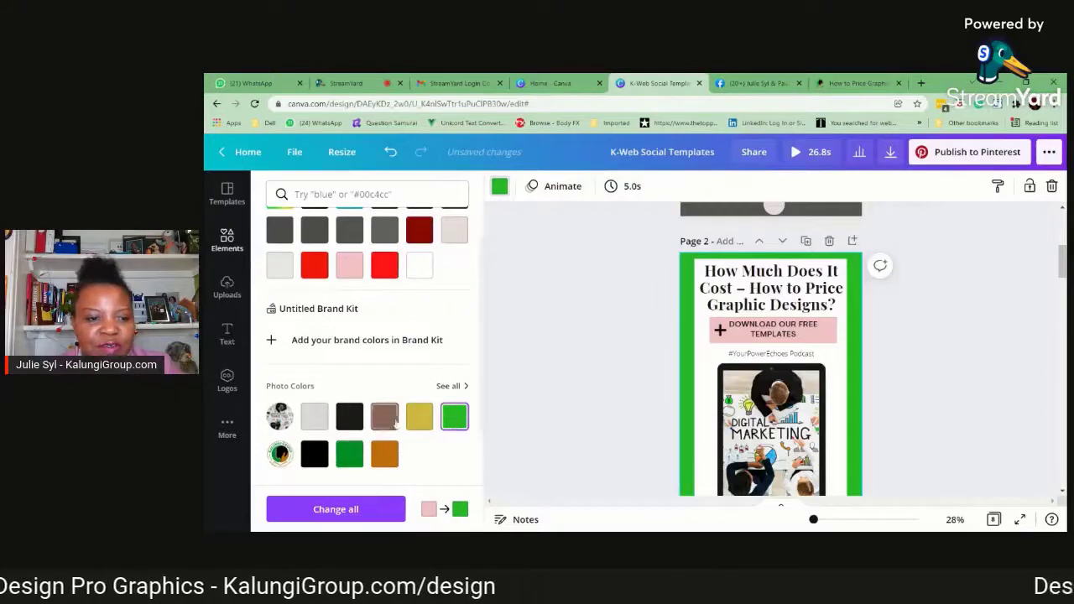
click(386, 418)
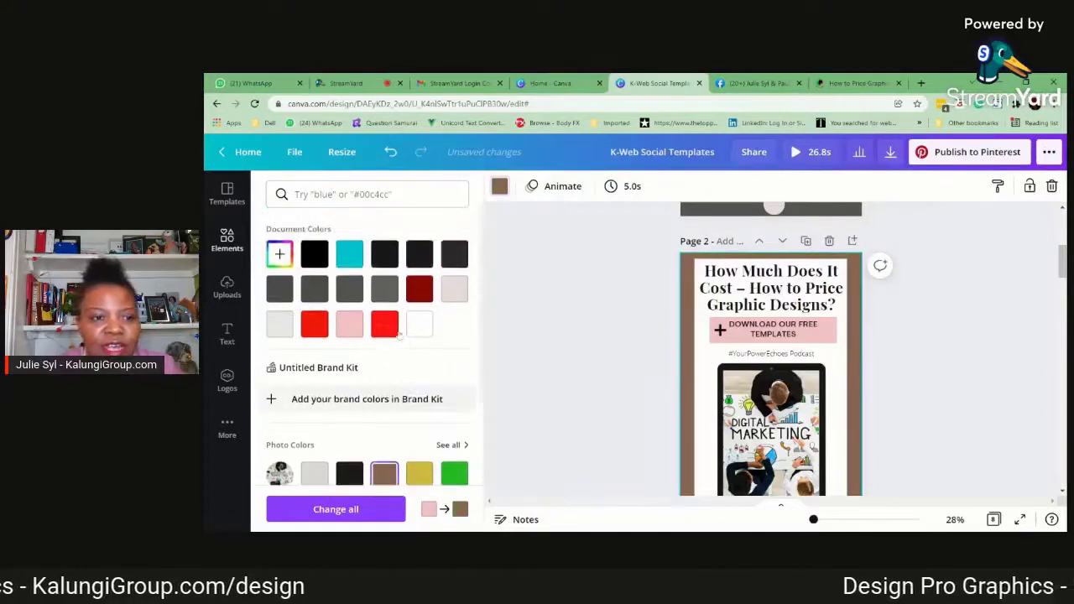
scroll(369, 337, up, 1)
click(349, 325)
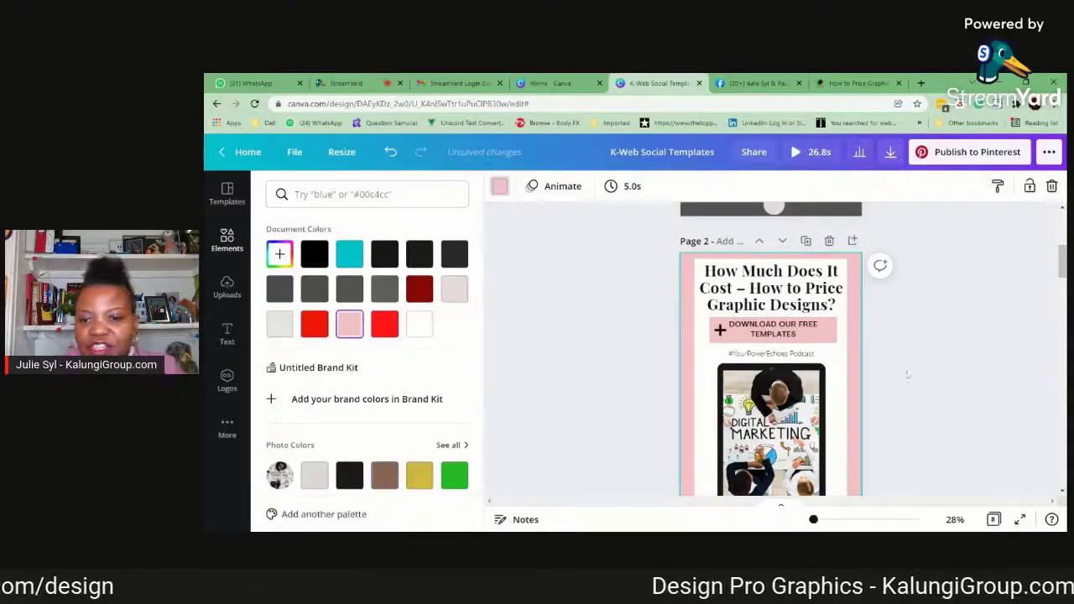
Search the photos for "graphic design" and replace the page 2 tablet picture with the desk photo showing colour charts and a laptop
scroll(907, 375, down, 3)
click(771, 317)
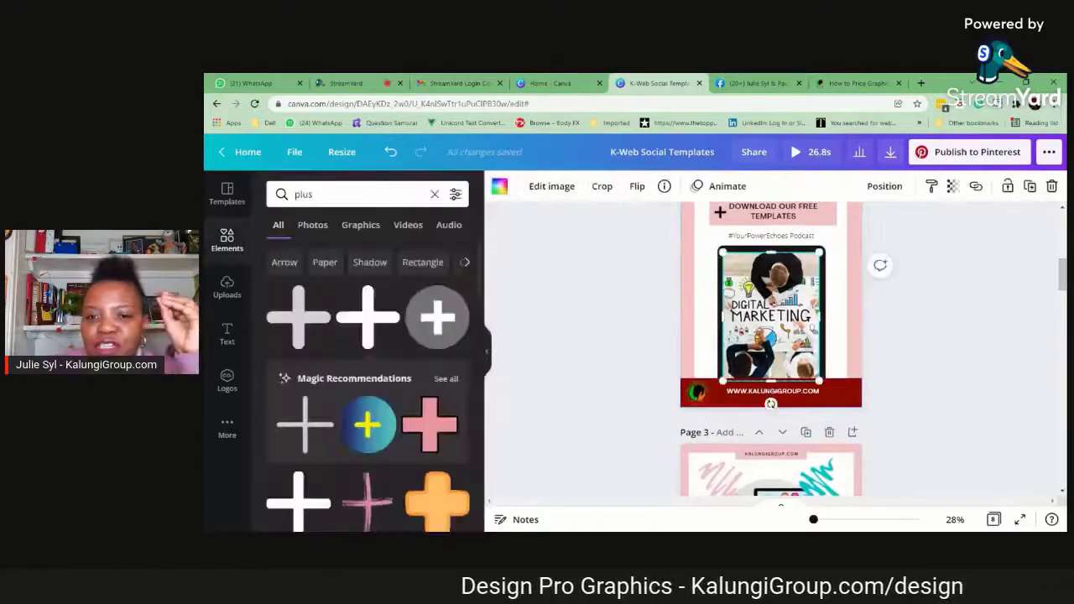
scroll(1017, 356, up, 5)
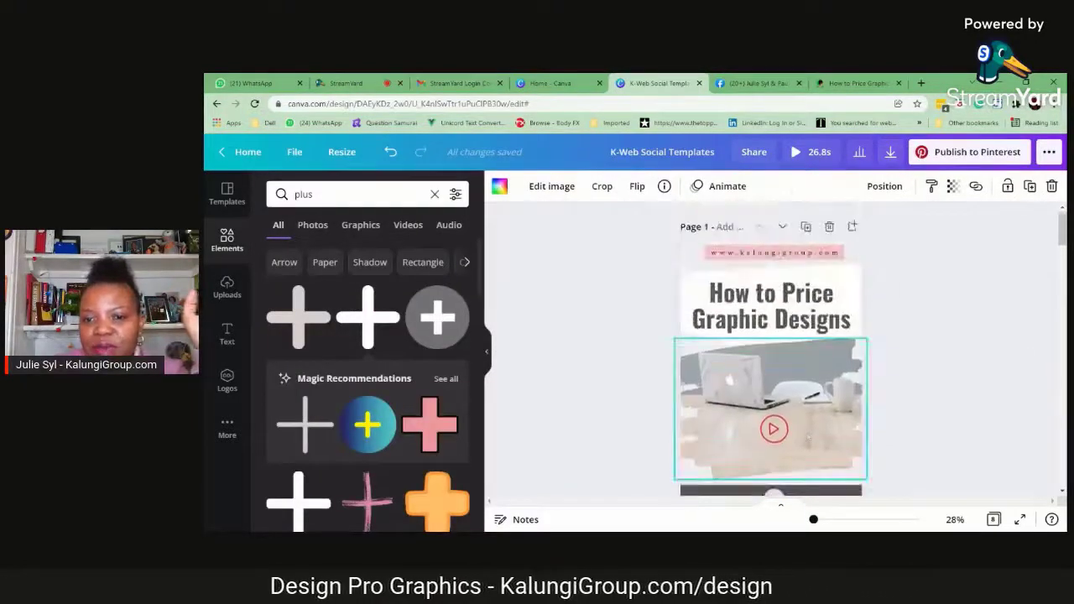
scroll(809, 436, down, 5)
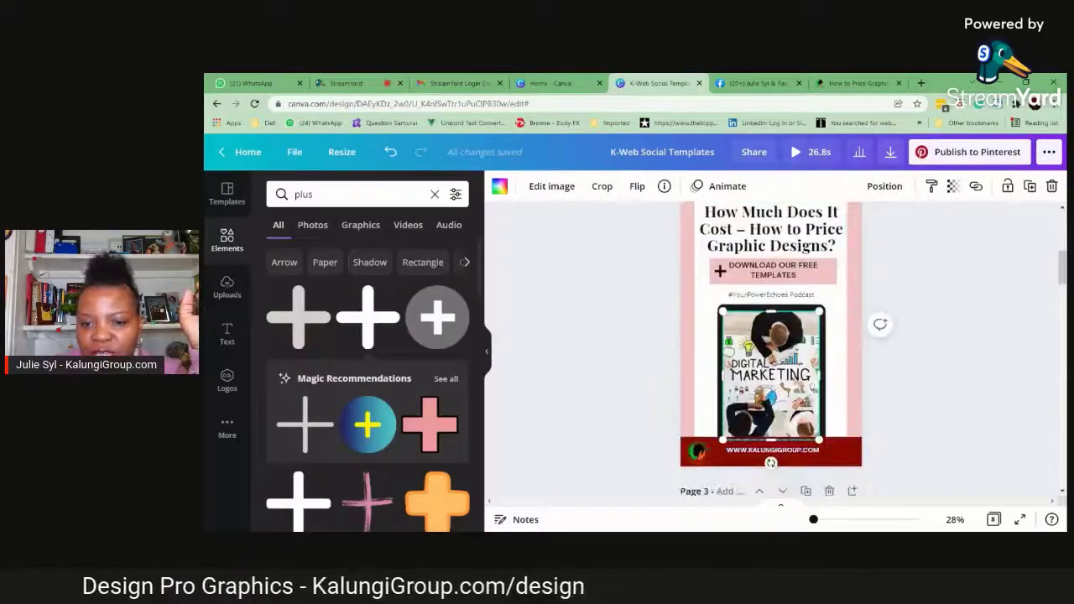
double_click(303, 194)
text(graphics)
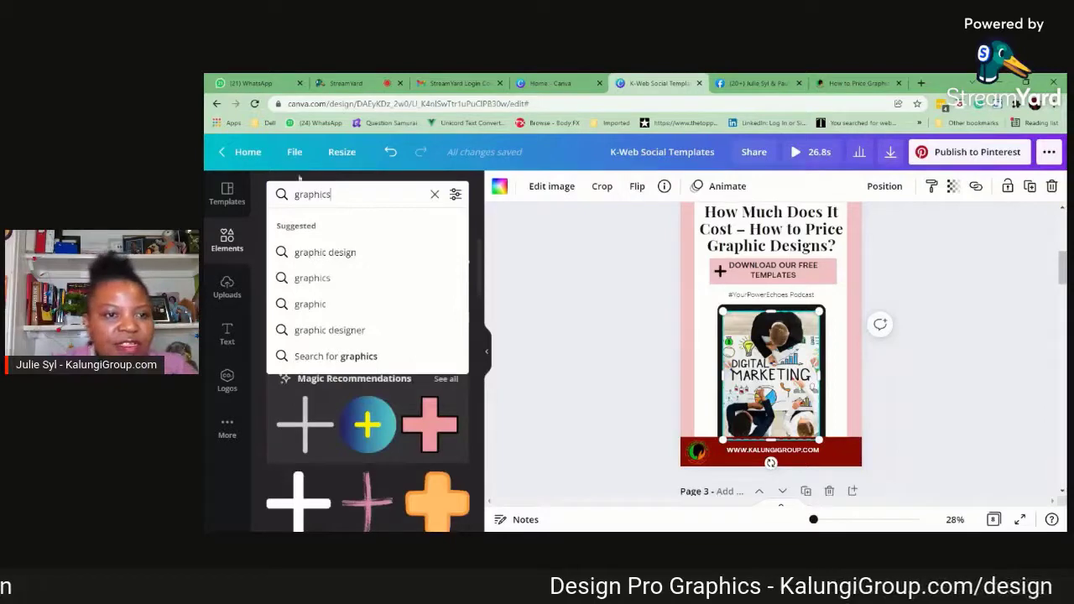
click(325, 252)
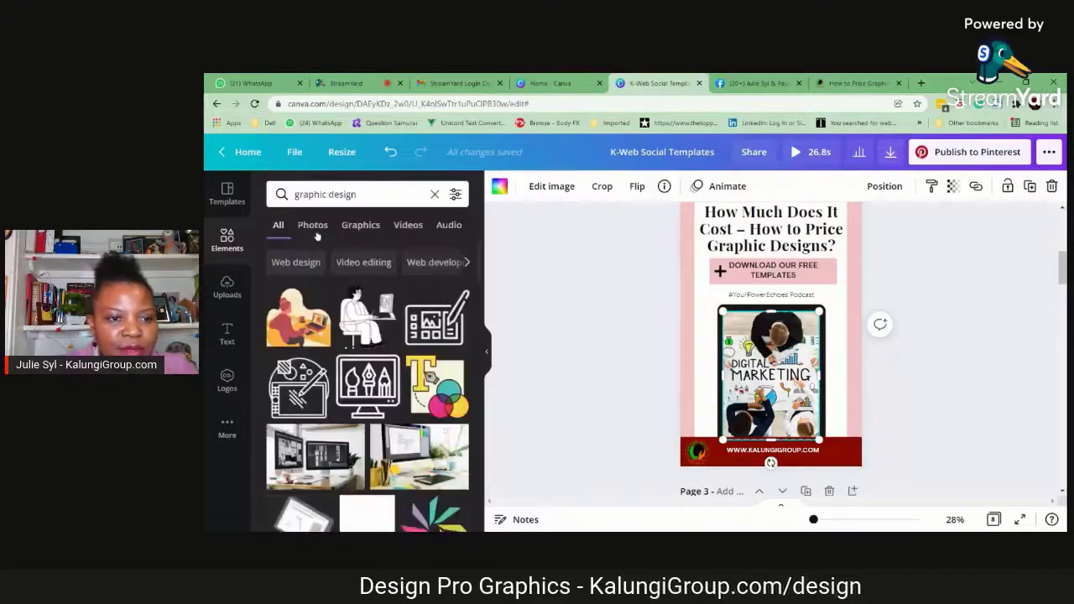
click(312, 224)
scroll(458, 407, down, 5)
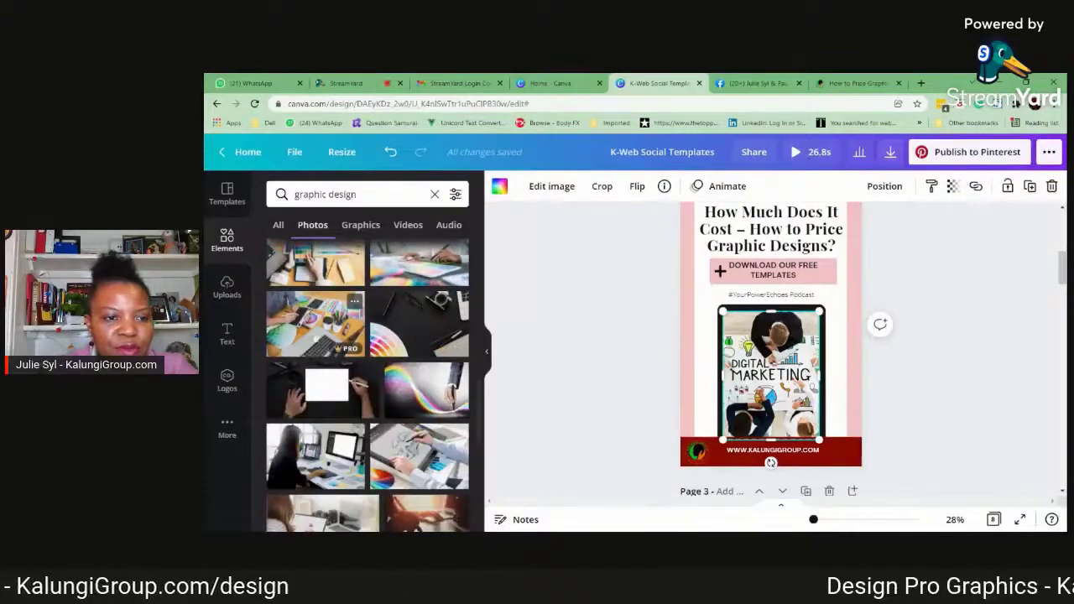
drag(315, 323, 740, 399)
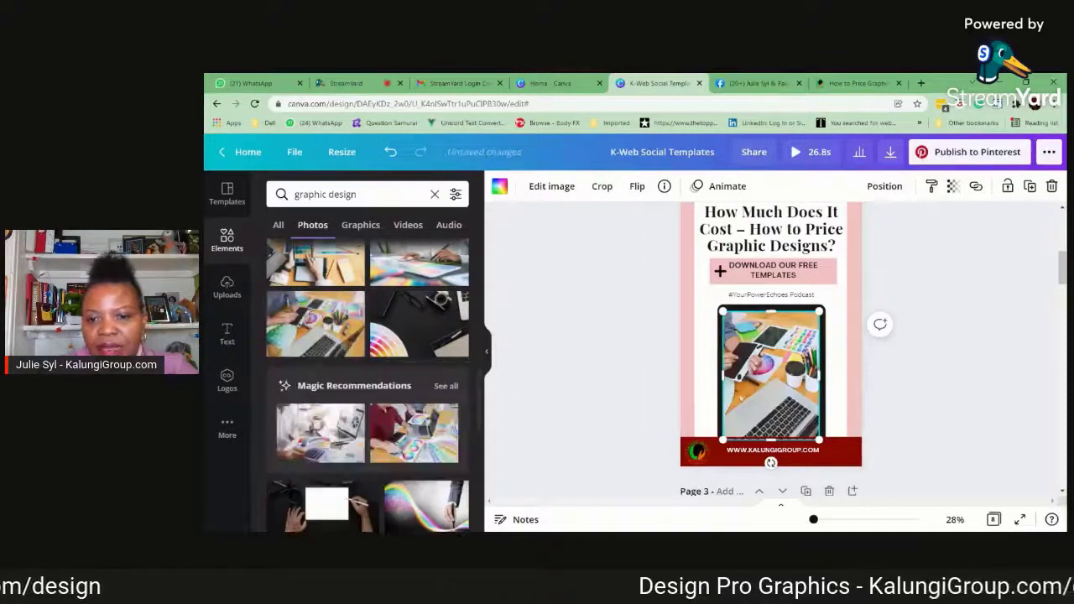
click(895, 395)
scroll(744, 292, up, 2)
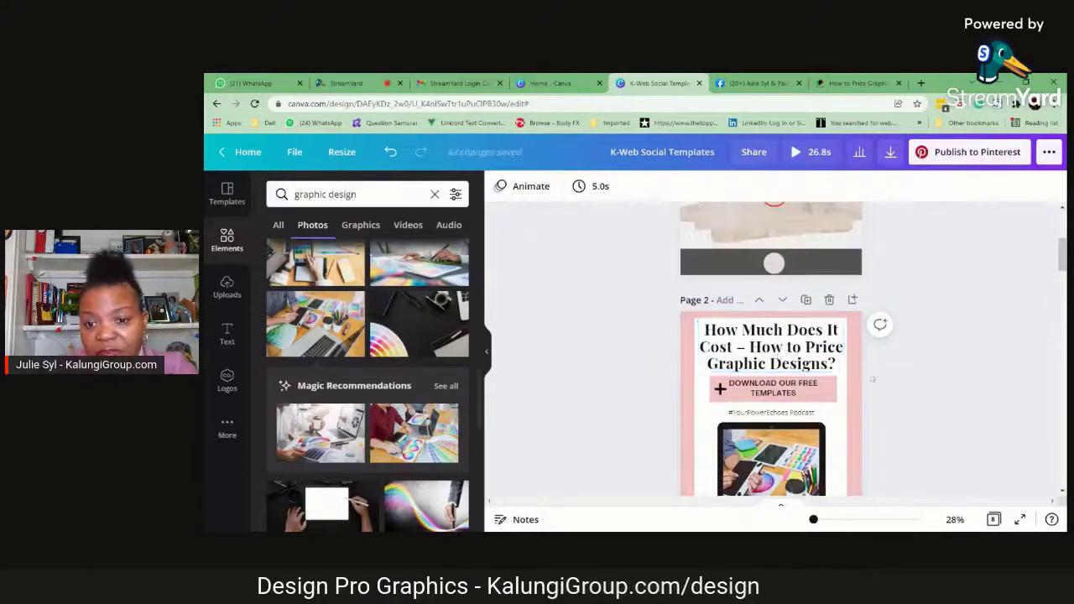
scroll(778, 356, down, 4)
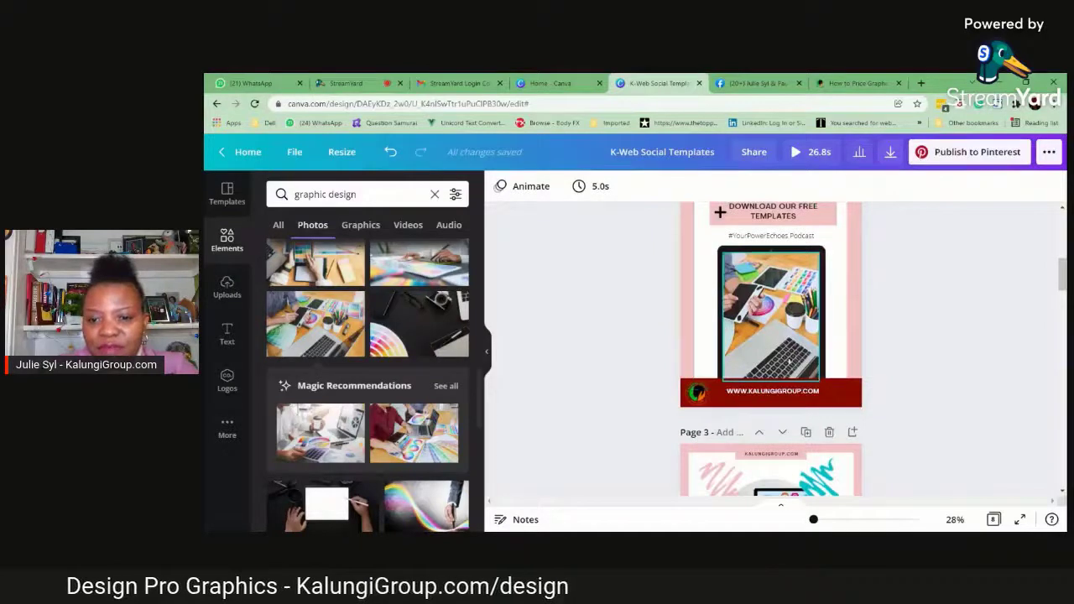
scroll(947, 390, up, 10)
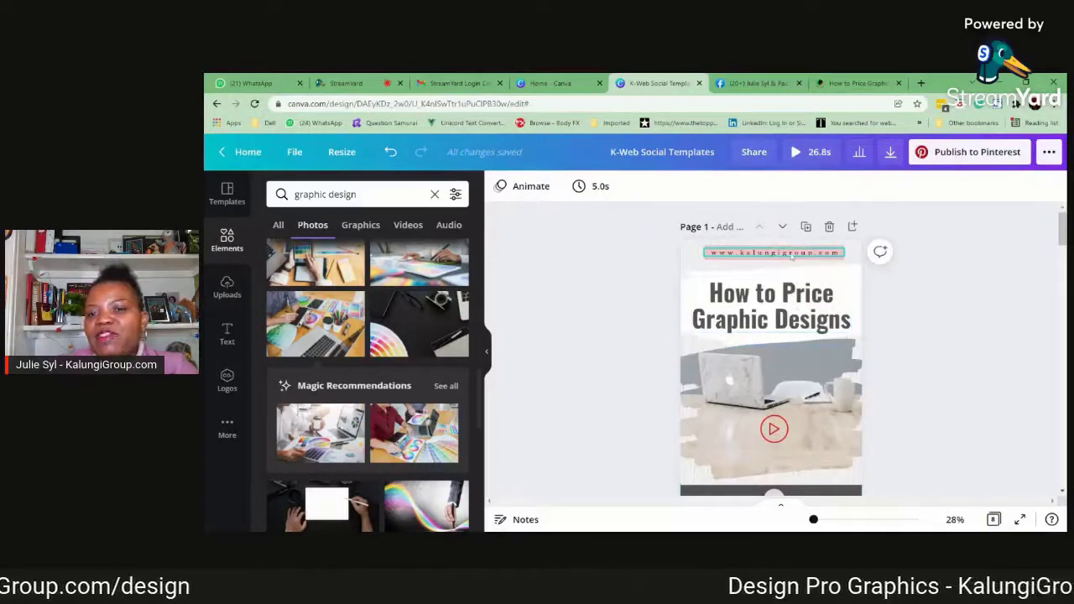
scroll(792, 257, down, 10)
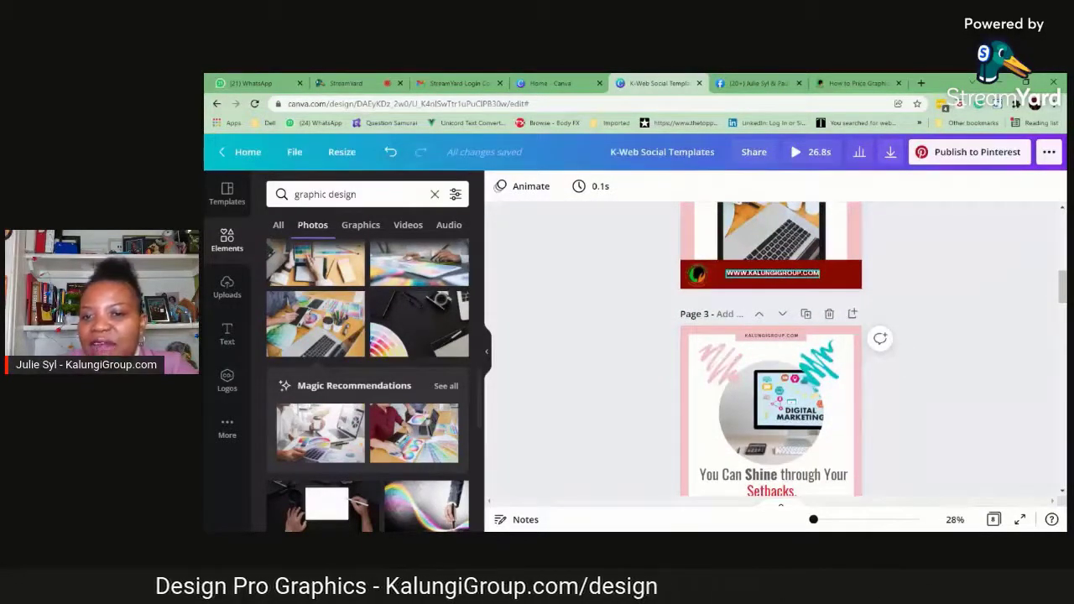
scroll(912, 300, up, 5)
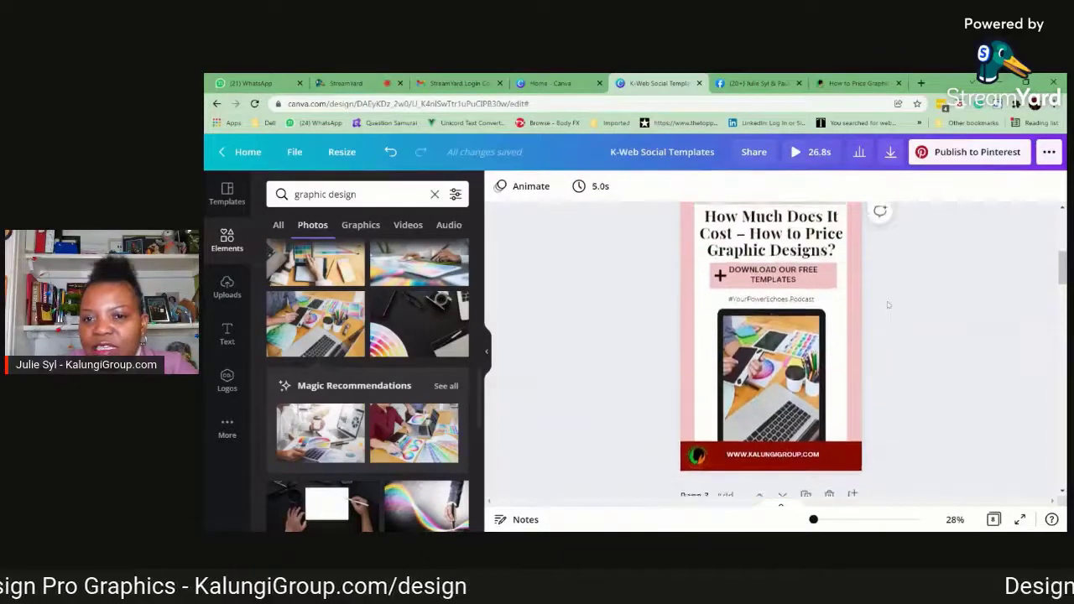
Try the Greyscale and Street filters on the logo in the page 2 footer and undo them
scroll(908, 300, down, 5)
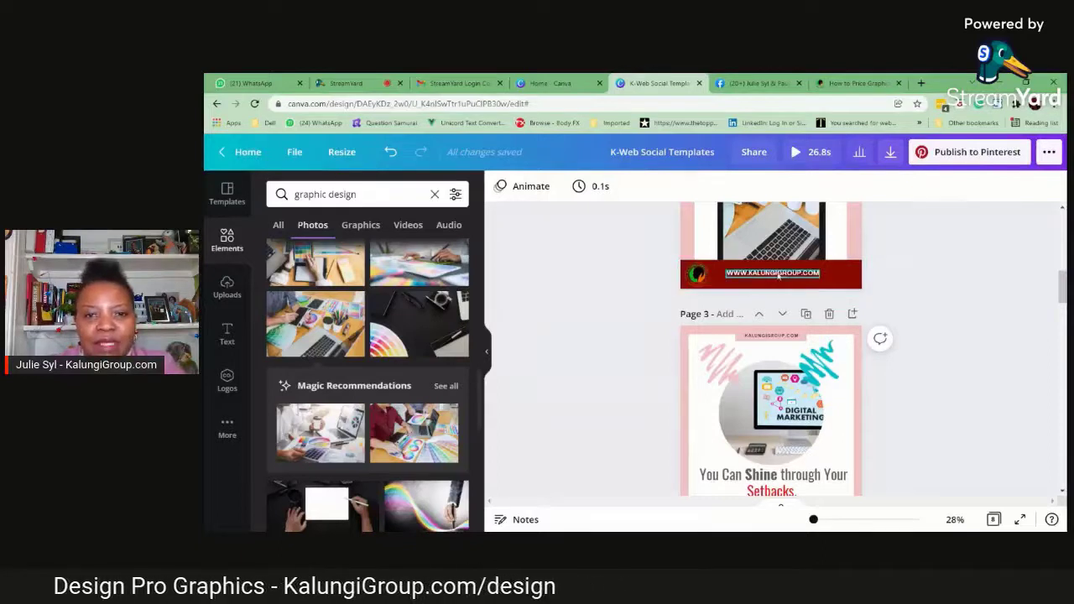
click(698, 275)
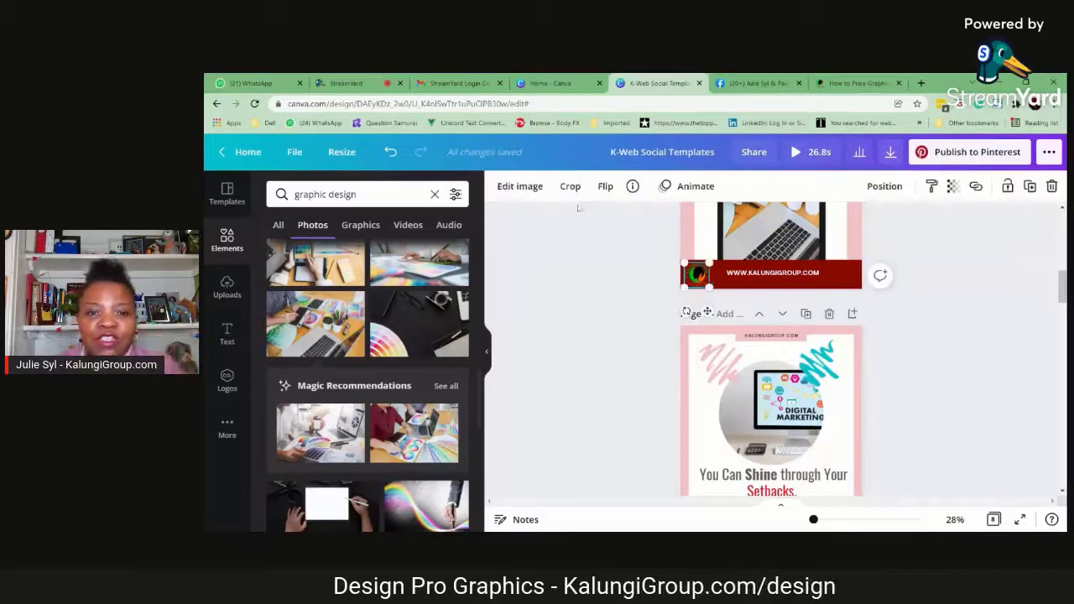
click(520, 186)
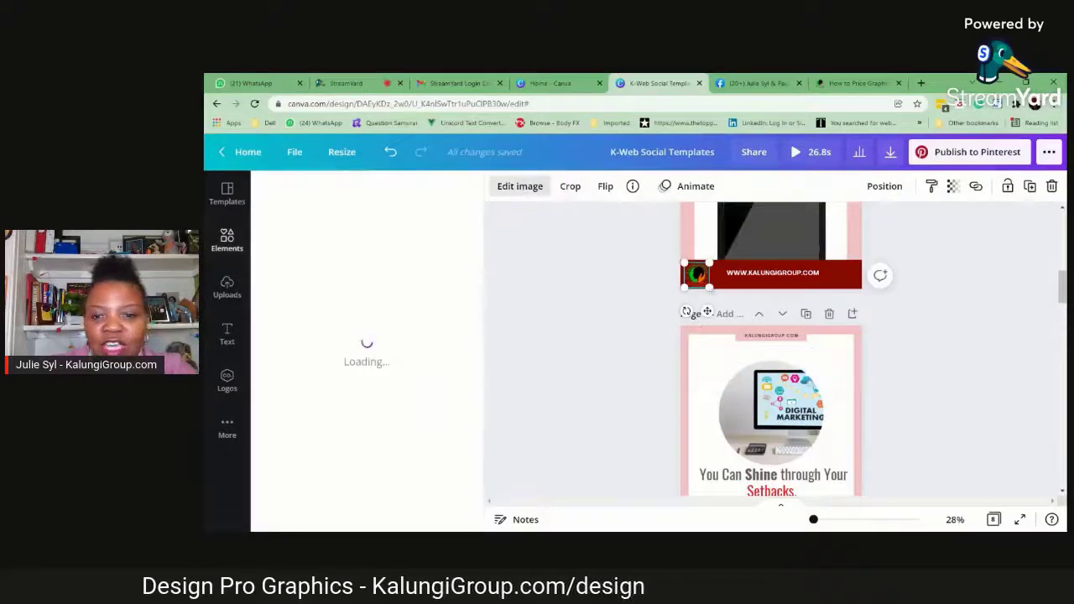
scroll(440, 384, down, 5)
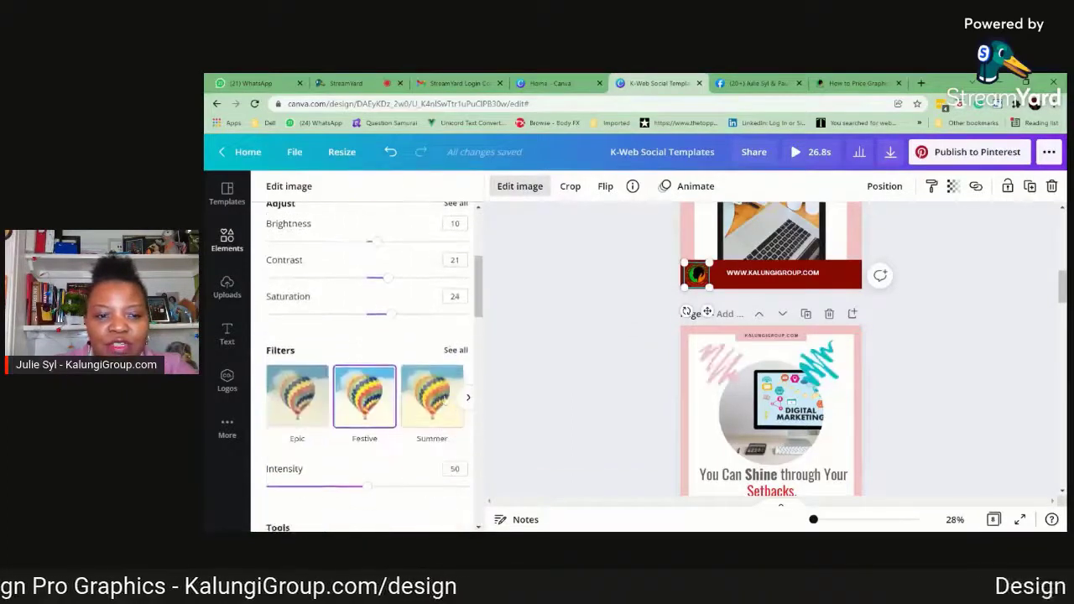
click(469, 397)
click(469, 398)
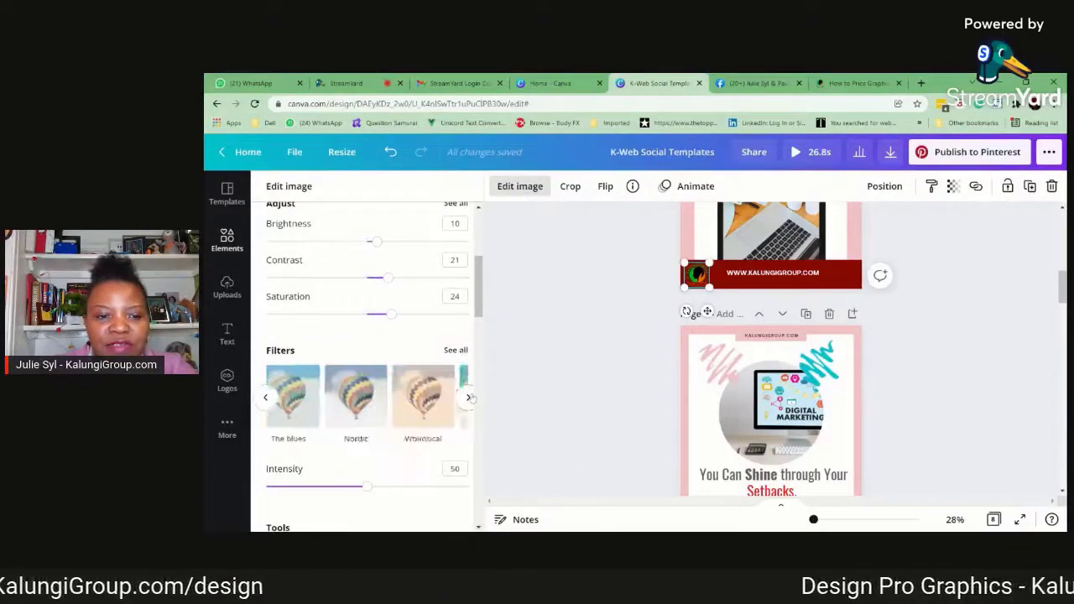
click(469, 398)
click(469, 397)
click(469, 398)
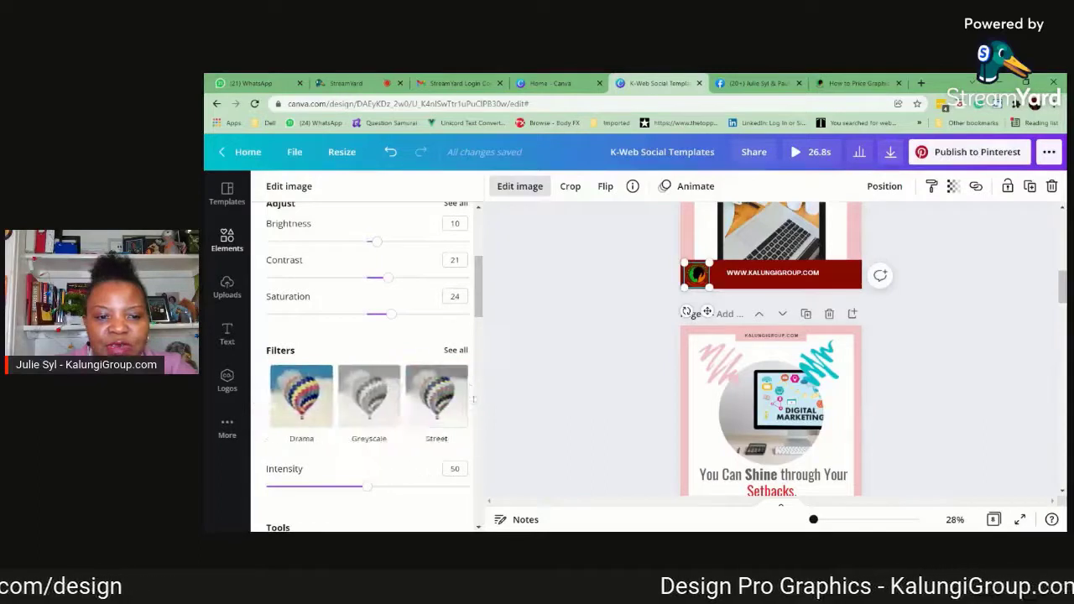
click(381, 411)
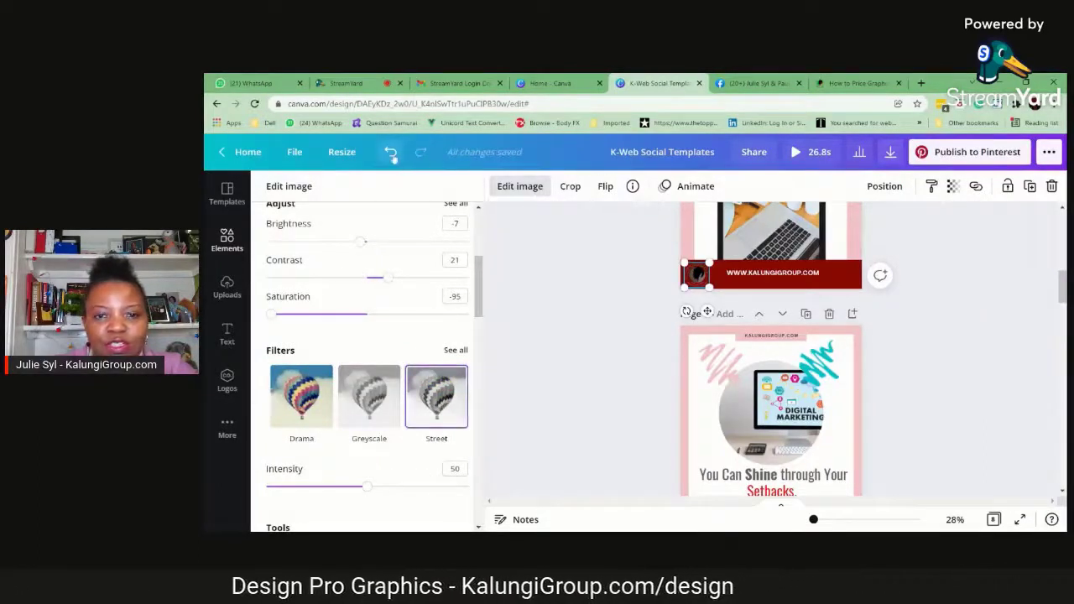
click(391, 152)
click(391, 153)
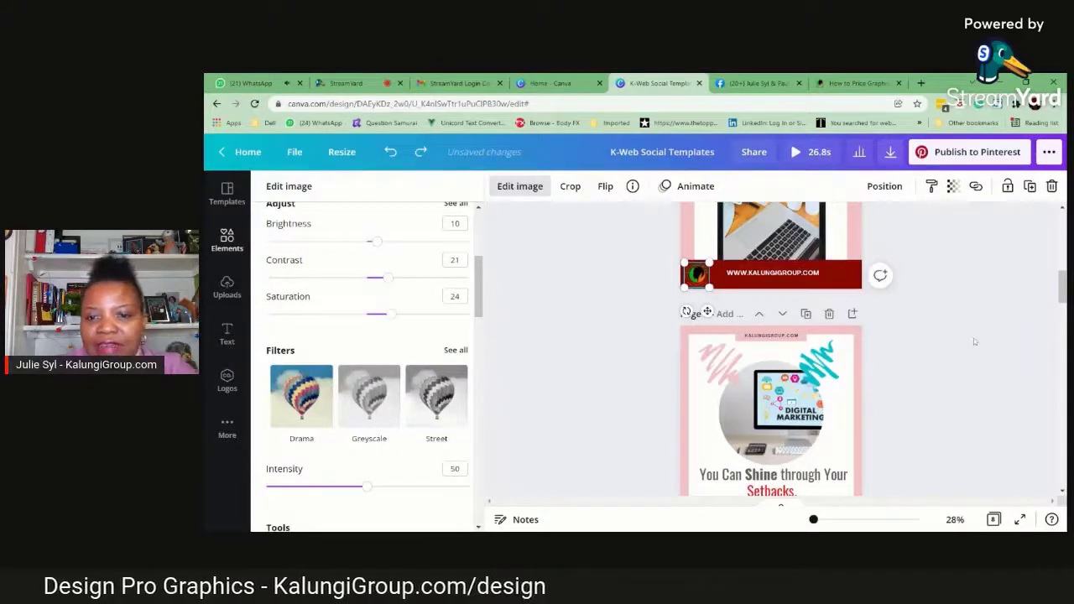
Try pale pink and cream shades on the page 2 footer bar and set its colour to amber #FFBF00
click(839, 277)
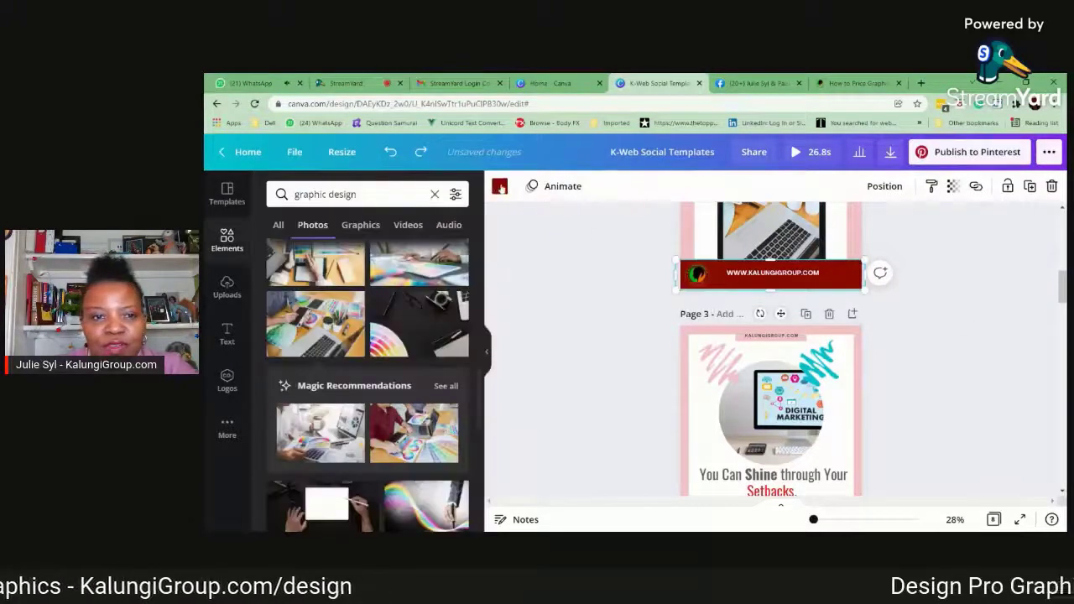
click(500, 186)
click(291, 262)
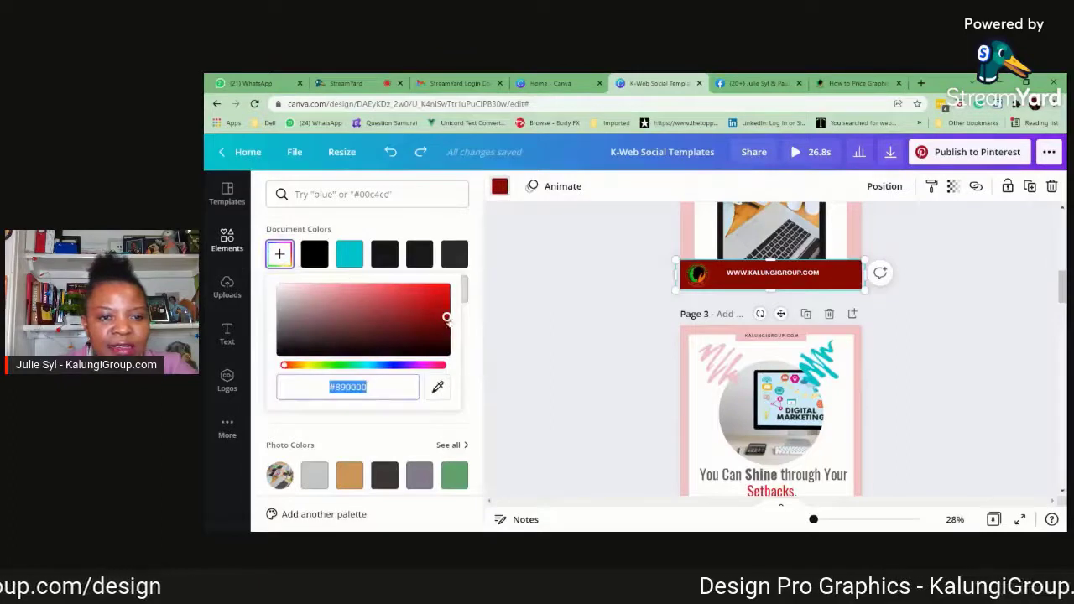
drag(447, 318, 324, 287)
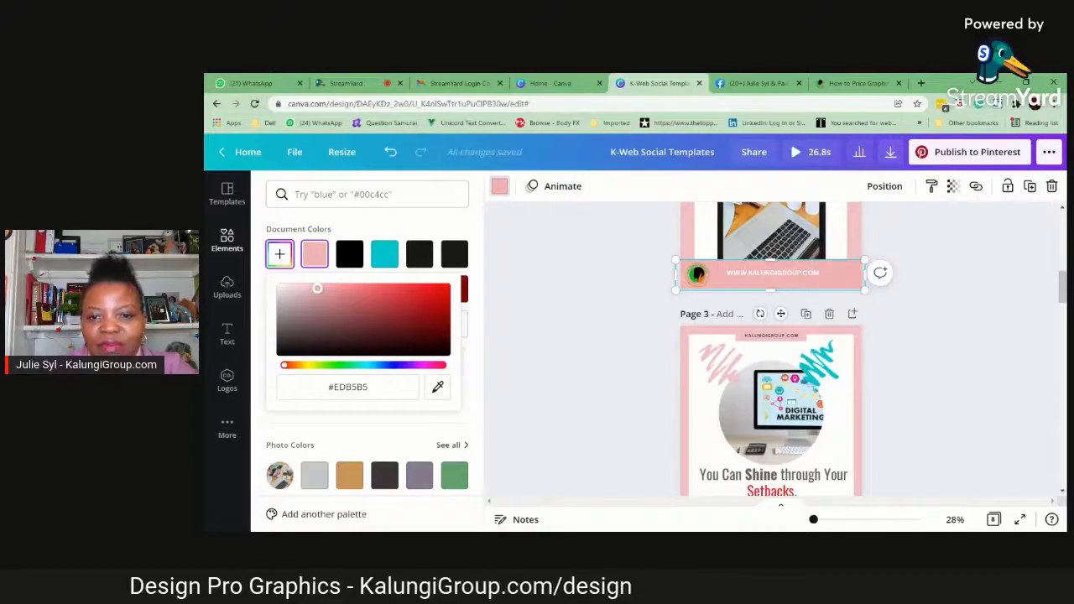
drag(317, 288, 313, 288)
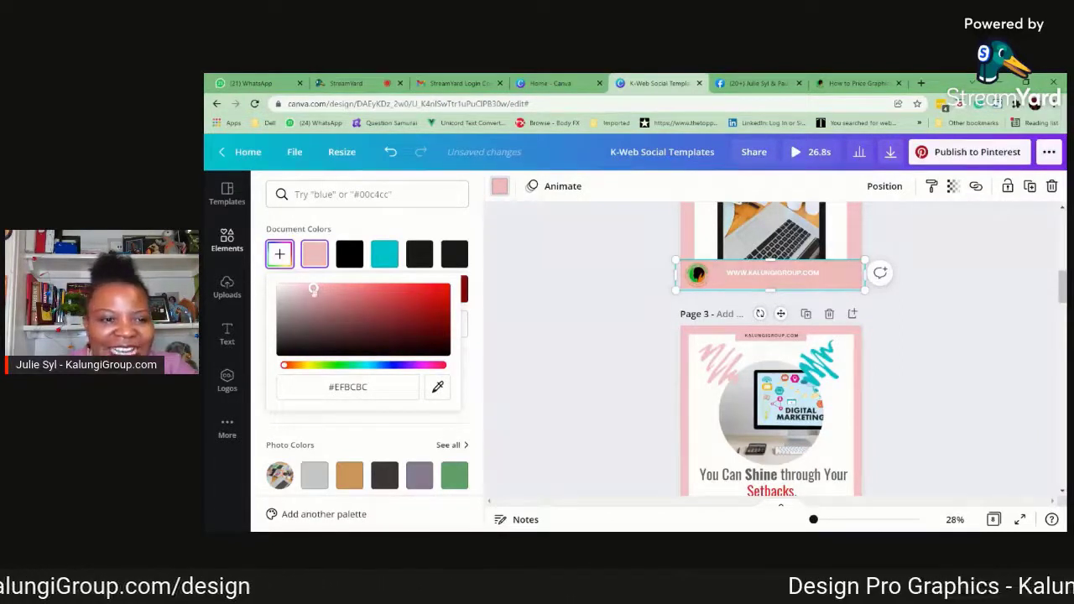
drag(284, 365, 304, 373)
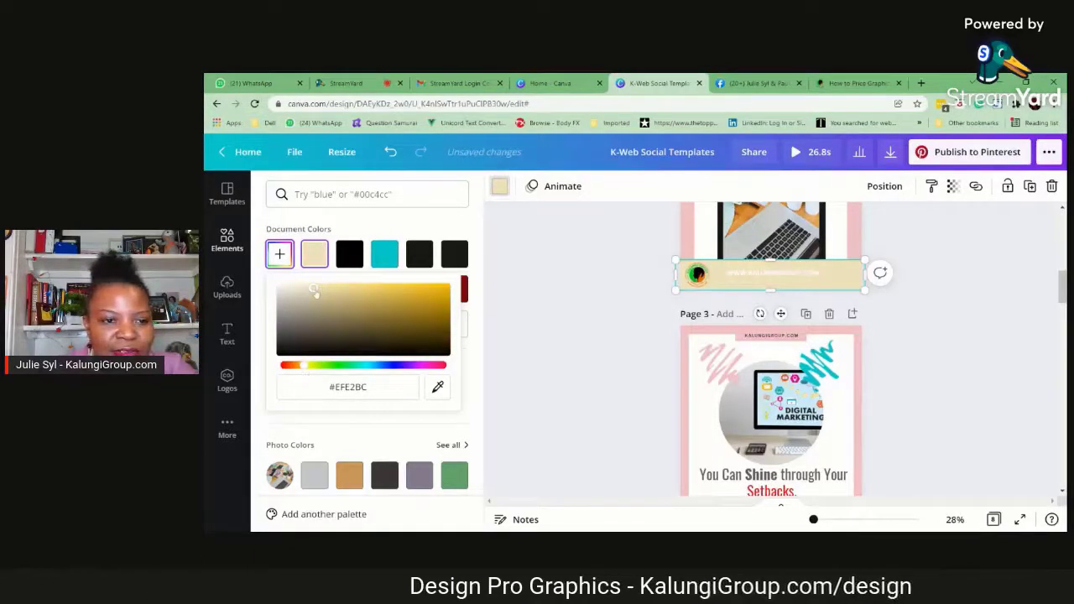
drag(315, 290, 446, 288)
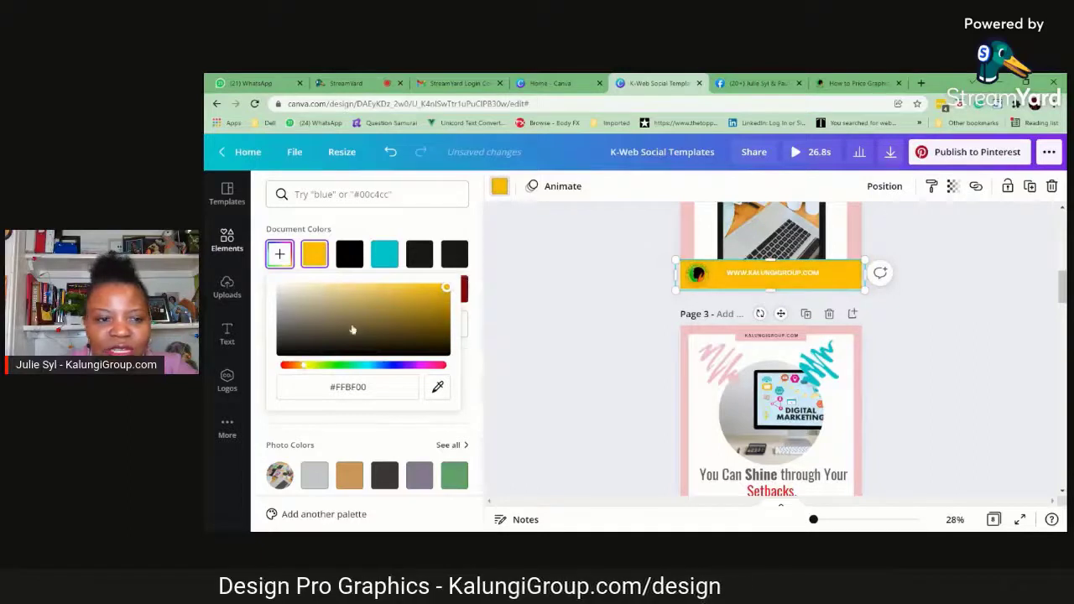
Shift the page 2 footer bar to the mustard yellow #EDC415
drag(304, 367, 306, 367)
drag(431, 294, 435, 288)
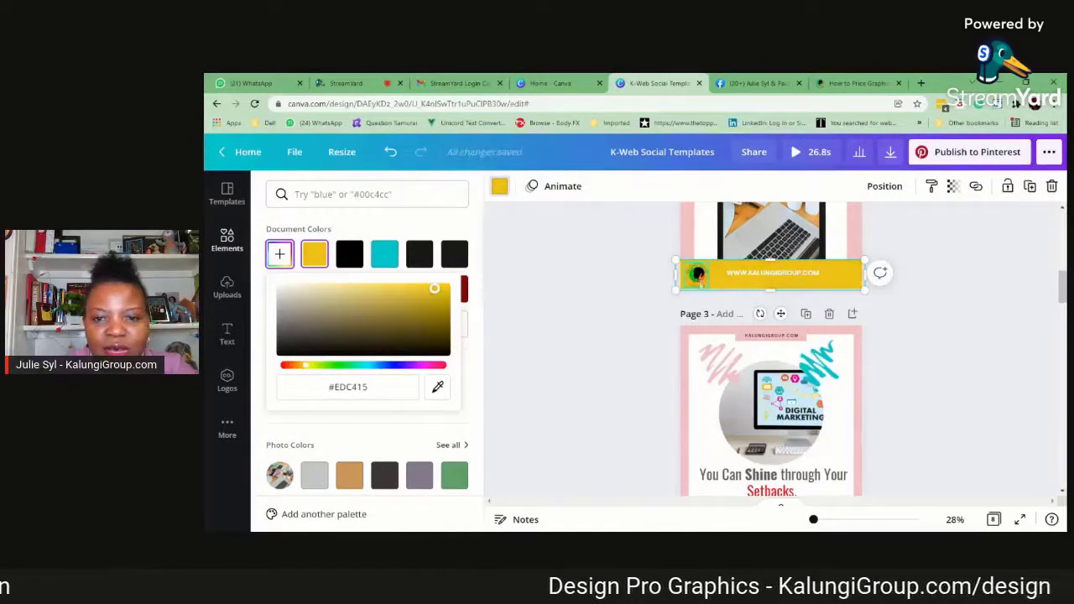
click(1001, 337)
click(975, 332)
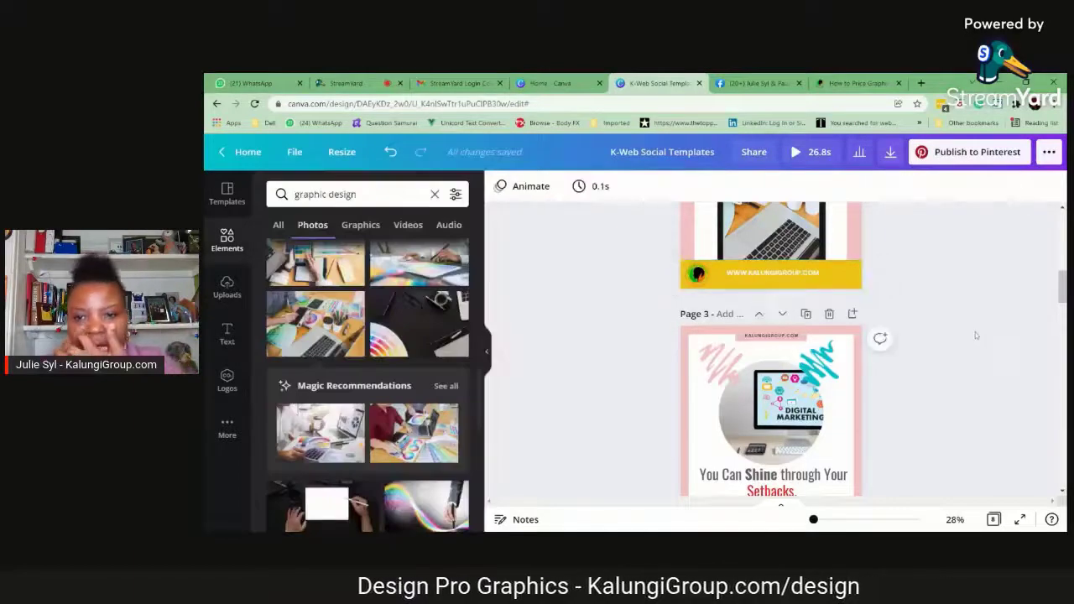
Set the website address text in the page 2 footer to black
click(772, 277)
click(697, 186)
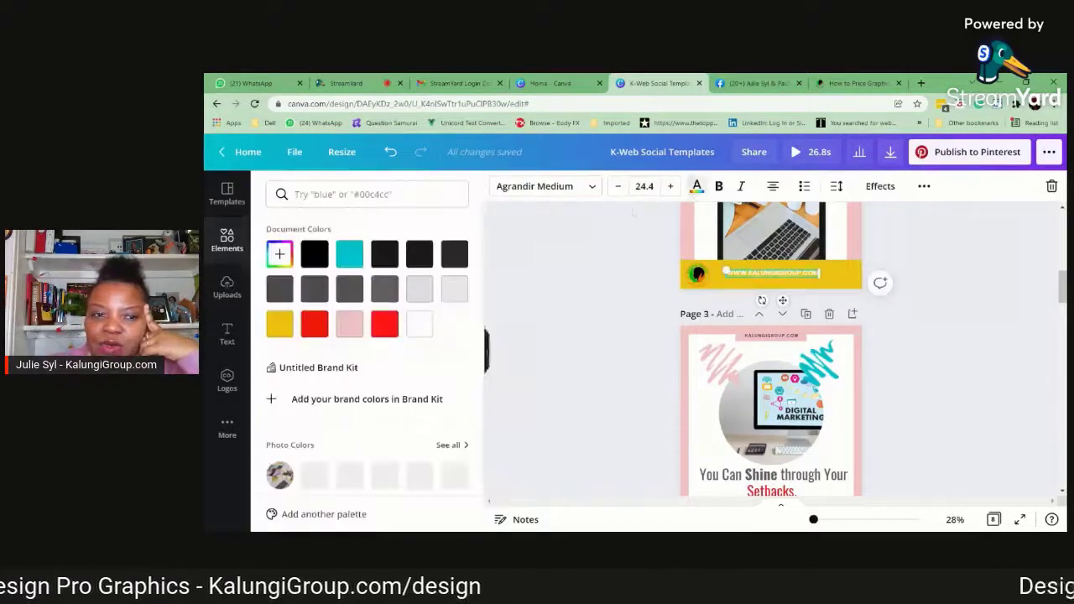
click(315, 253)
click(975, 334)
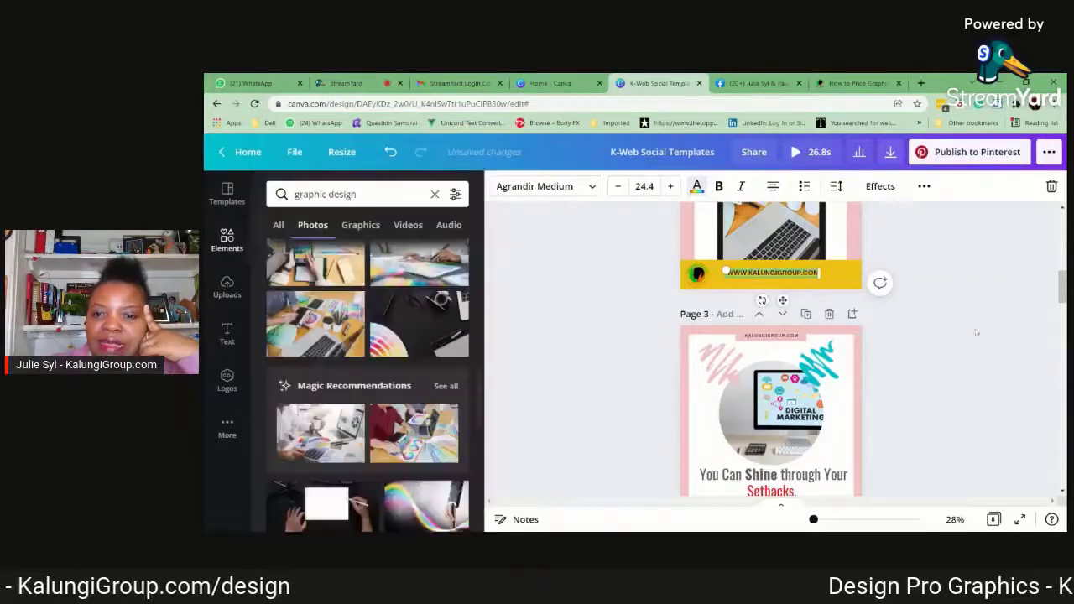
click(975, 336)
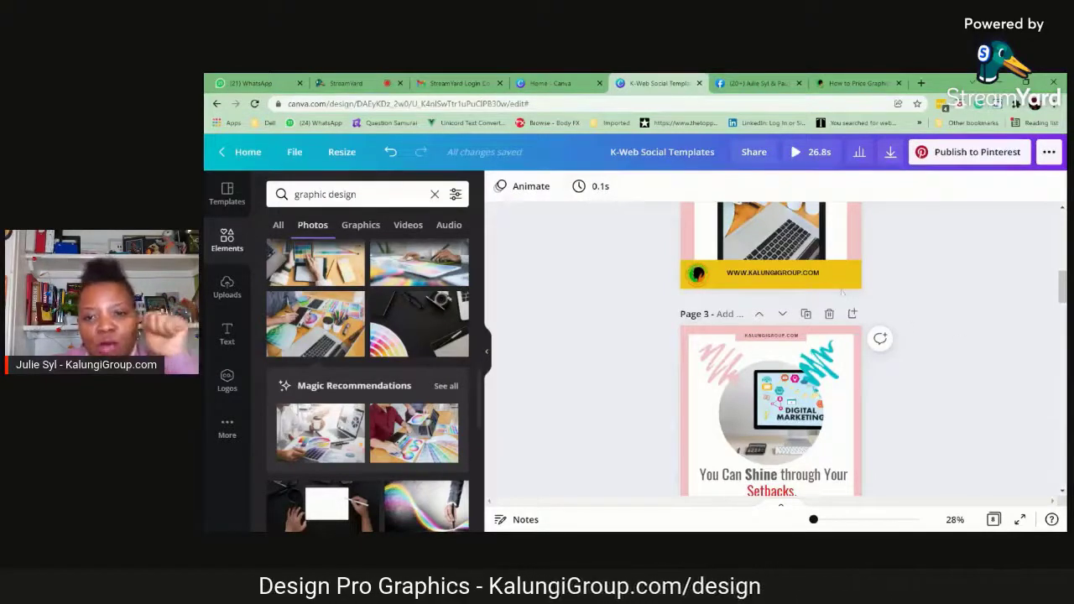
Try a dark grey footer bar with white website text on page 2 and undo both colour changes
double_click(802, 276)
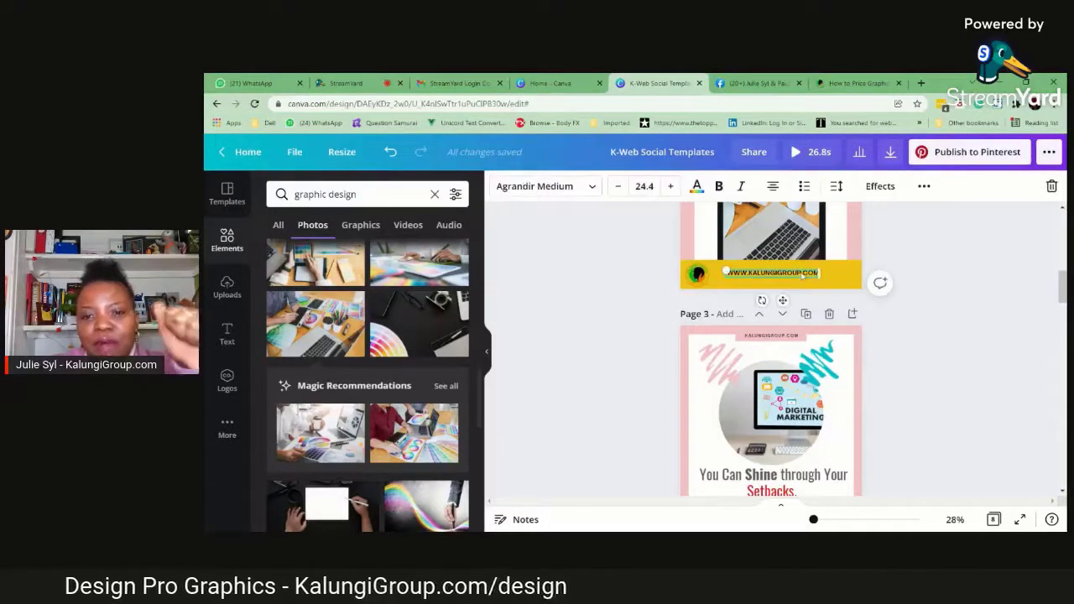
click(858, 282)
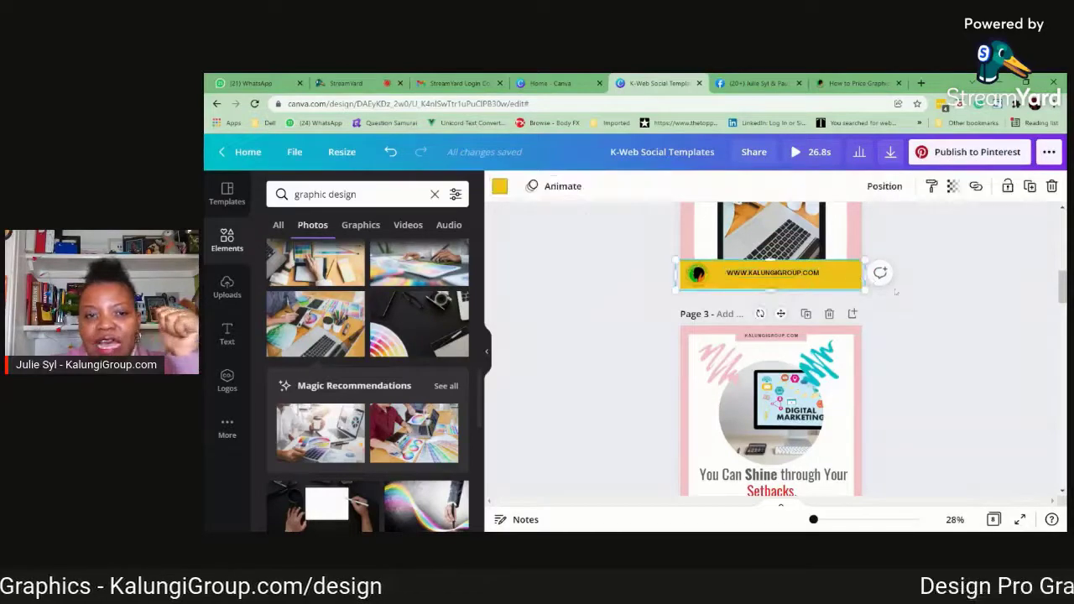
click(500, 187)
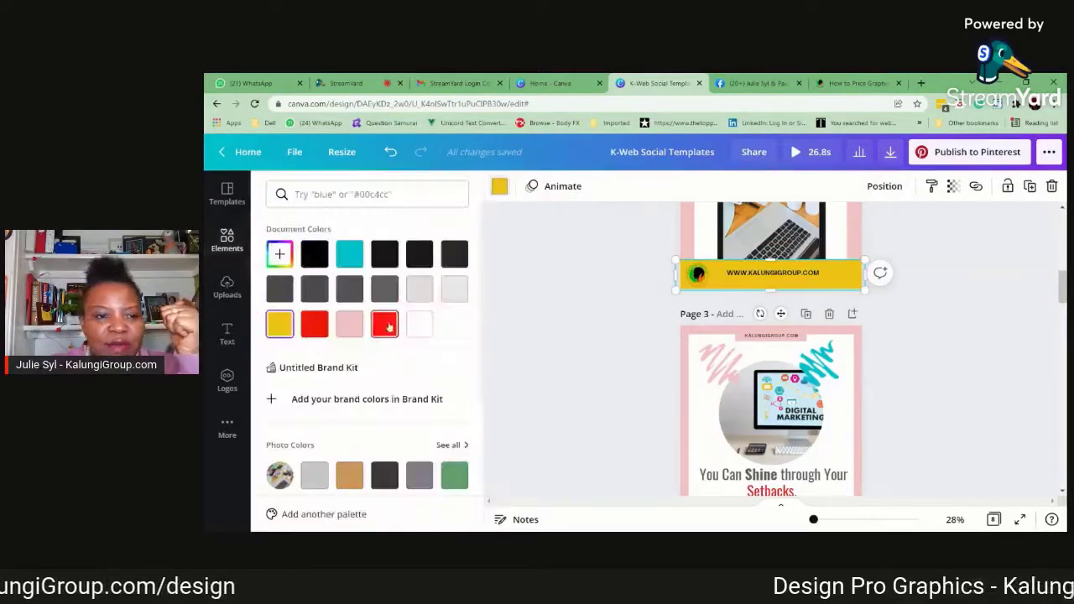
click(315, 290)
click(755, 274)
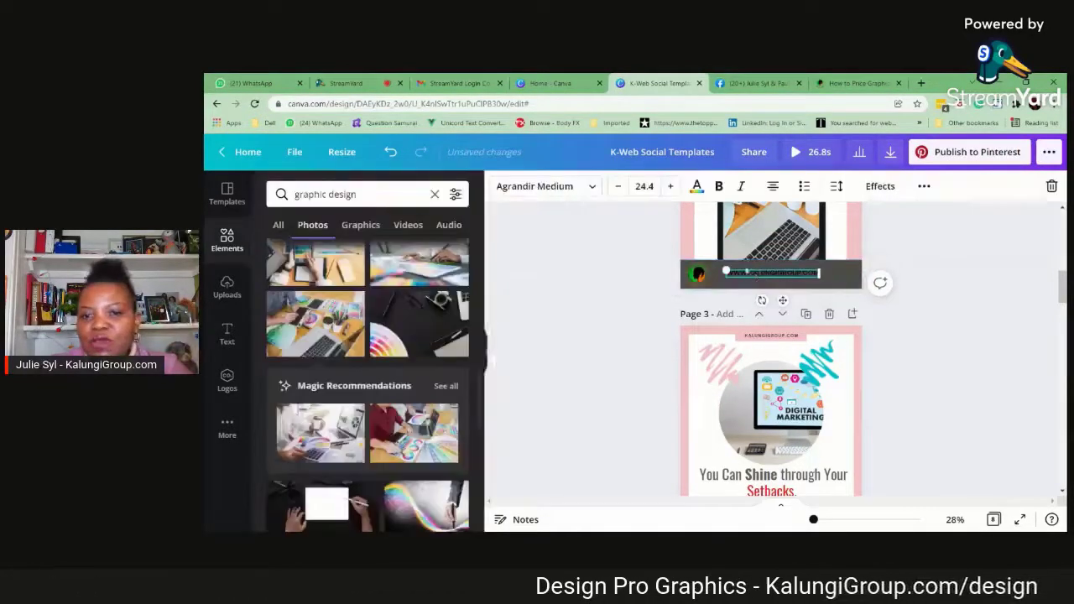
click(697, 187)
click(385, 324)
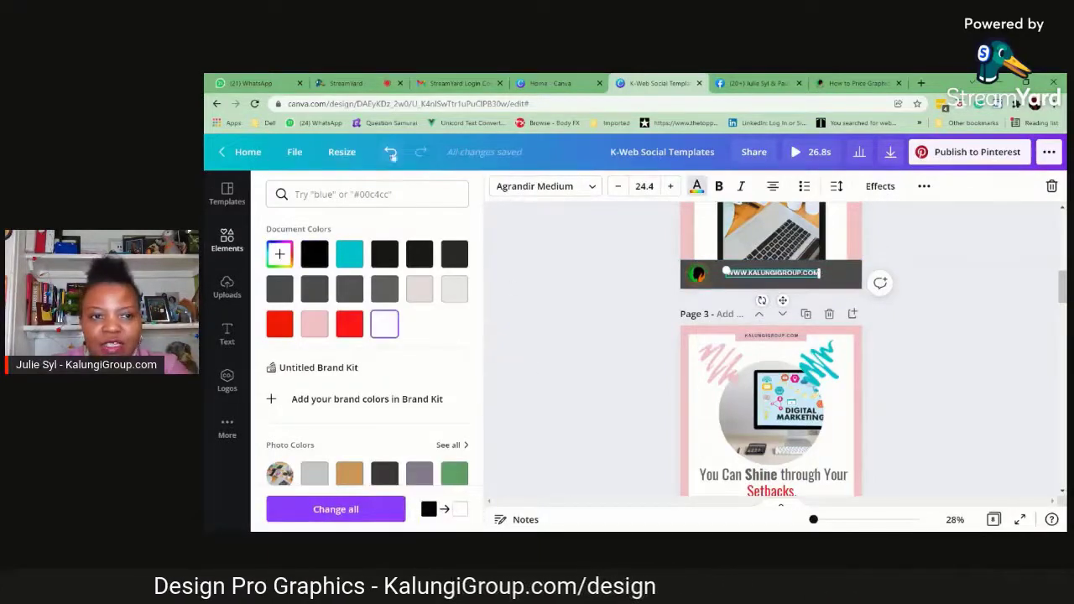
click(391, 152)
click(393, 154)
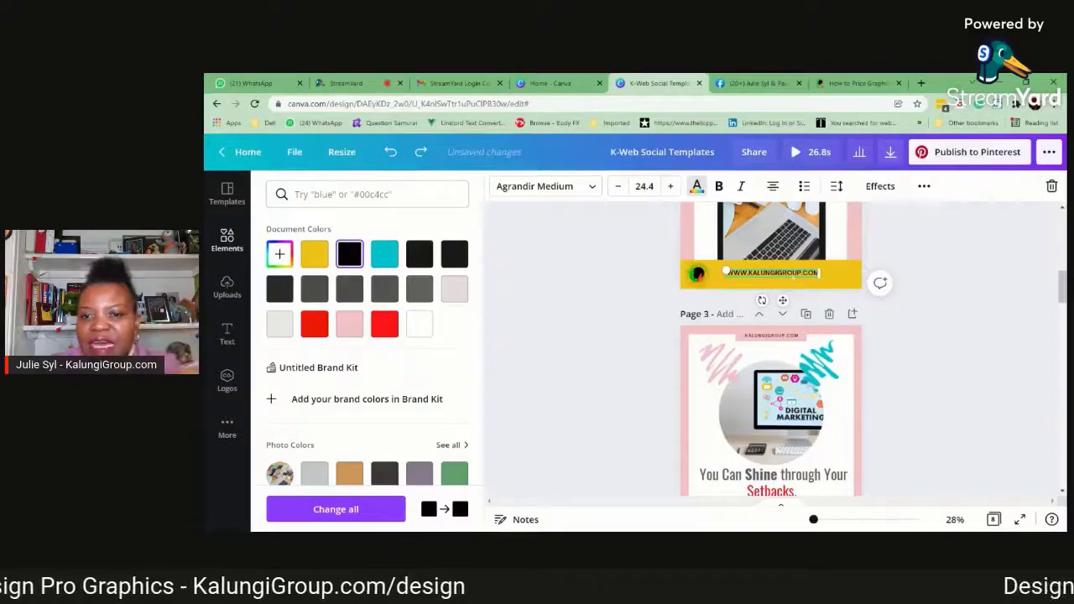
click(967, 256)
Shrink the page 2 footer website text to a size of about 19.4 and centre it in the yellow bar
drag(723, 270, 742, 274)
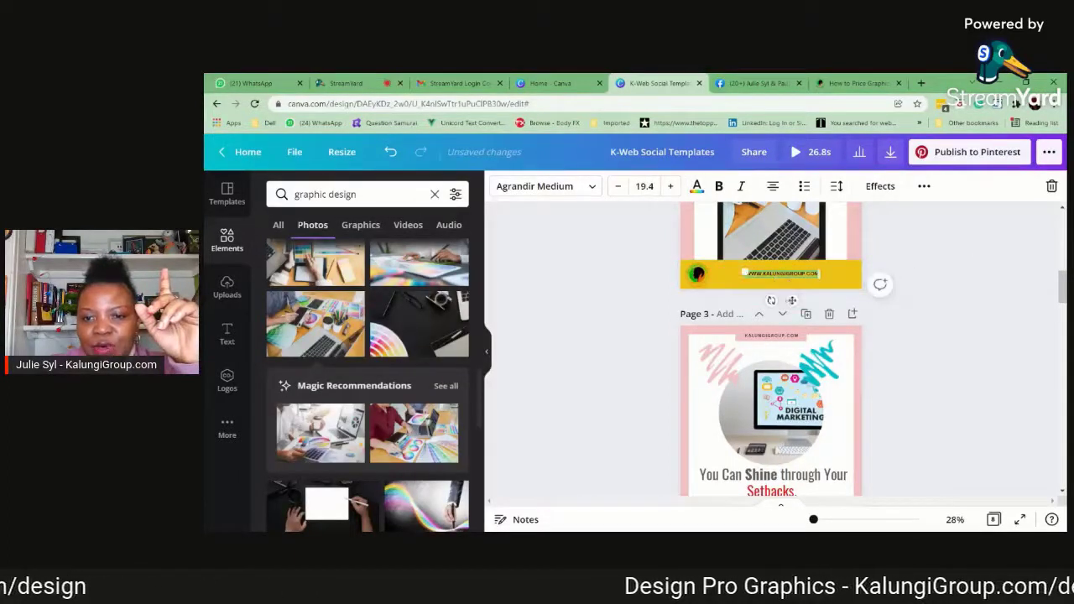
drag(793, 300, 784, 302)
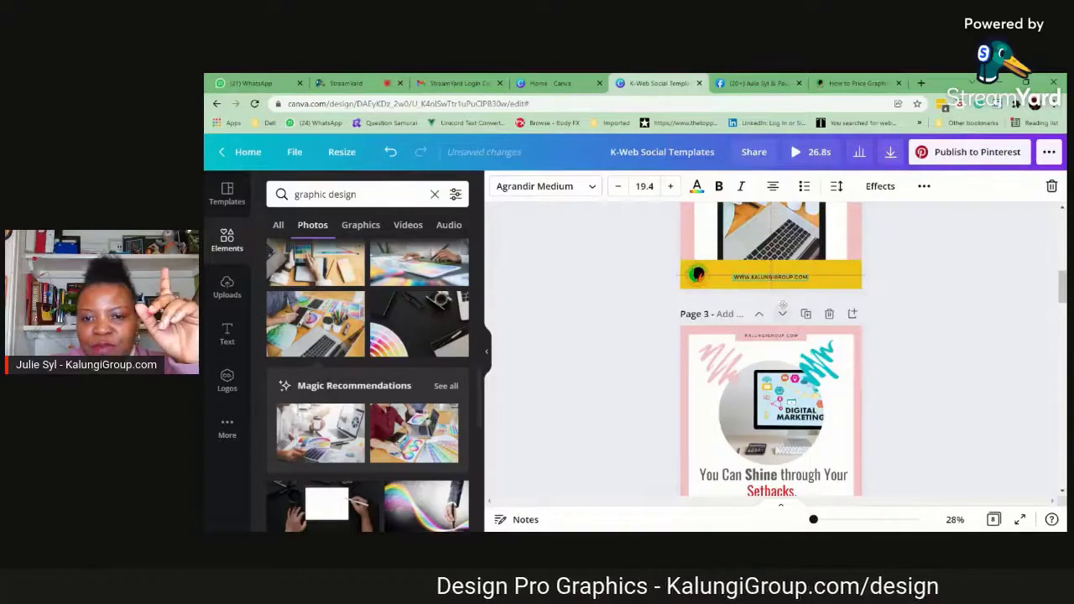
click(1005, 303)
scroll(1005, 307, up, 3)
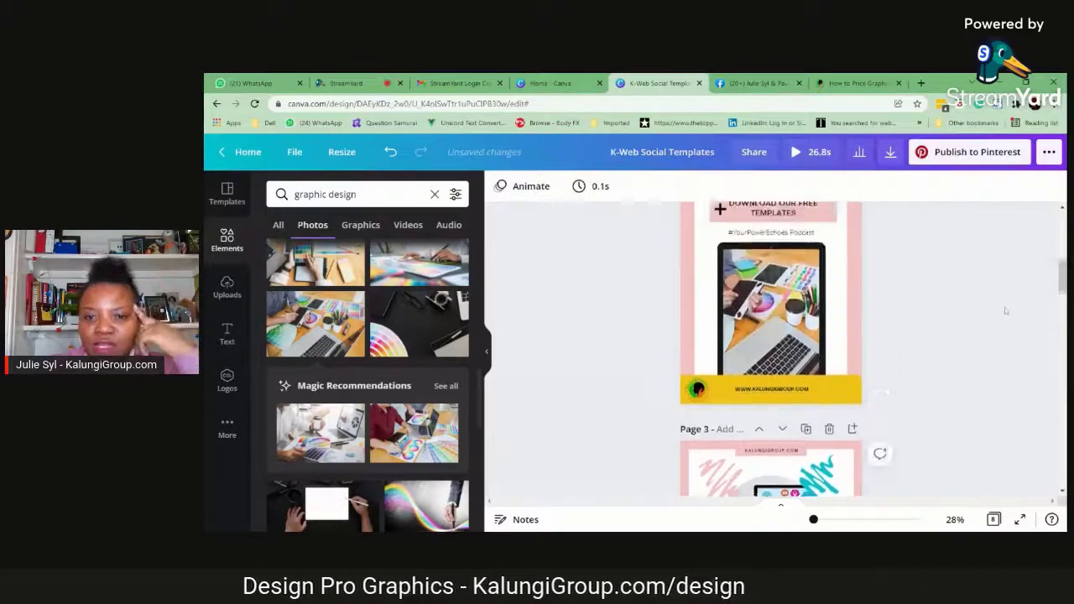
Examine page 3's website label, circular photo, headline and podcast text, comparing the layout with page 2
scroll(1004, 307, down, 4)
scroll(1002, 309, down, 3)
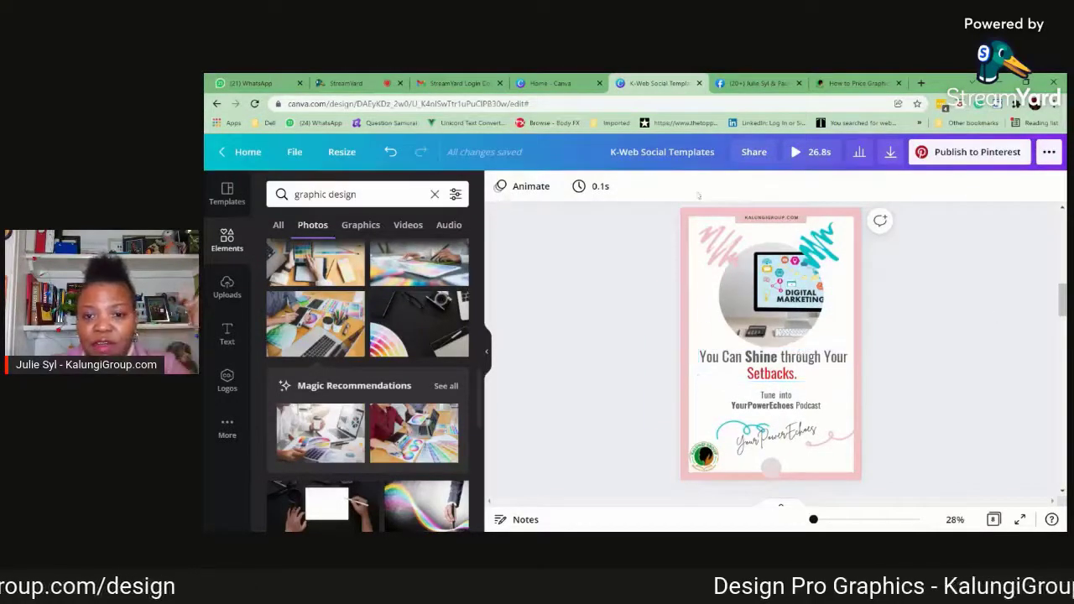
click(771, 218)
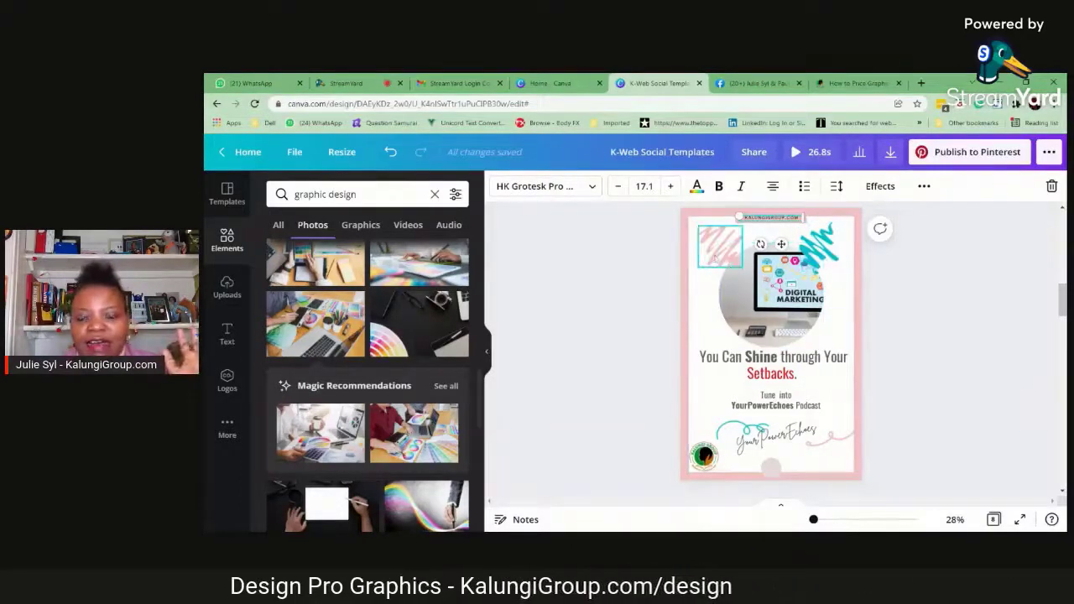
click(792, 312)
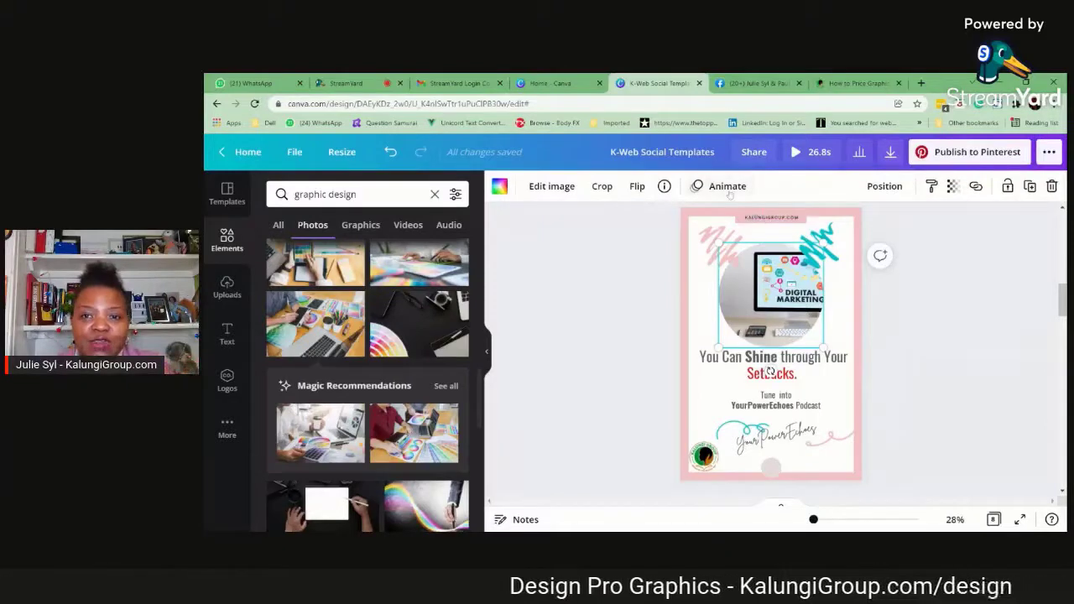
click(820, 374)
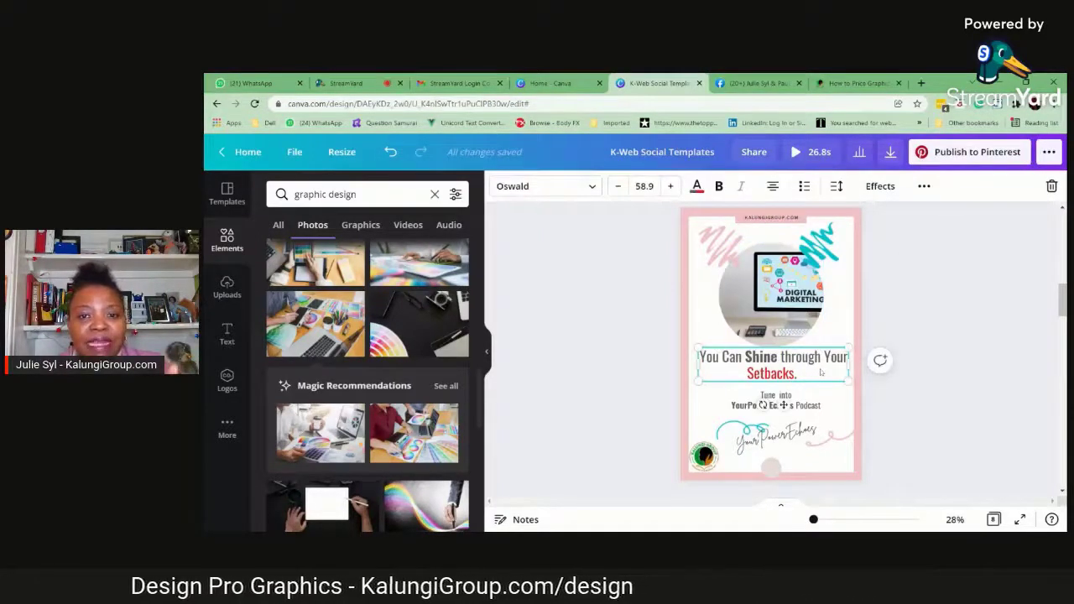
scroll(820, 373, down, 5)
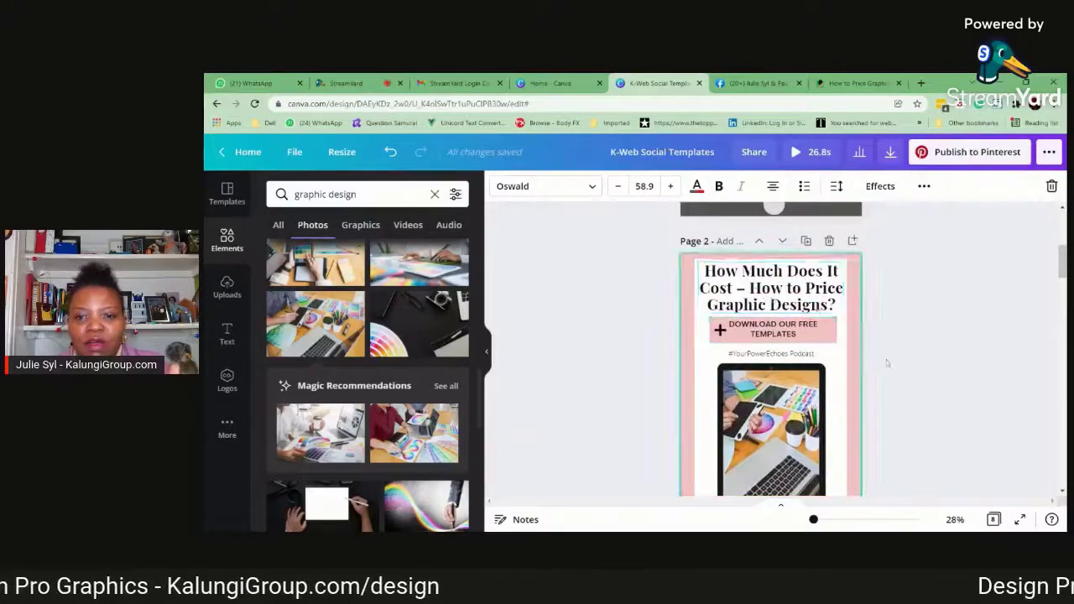
scroll(887, 363, up, 5)
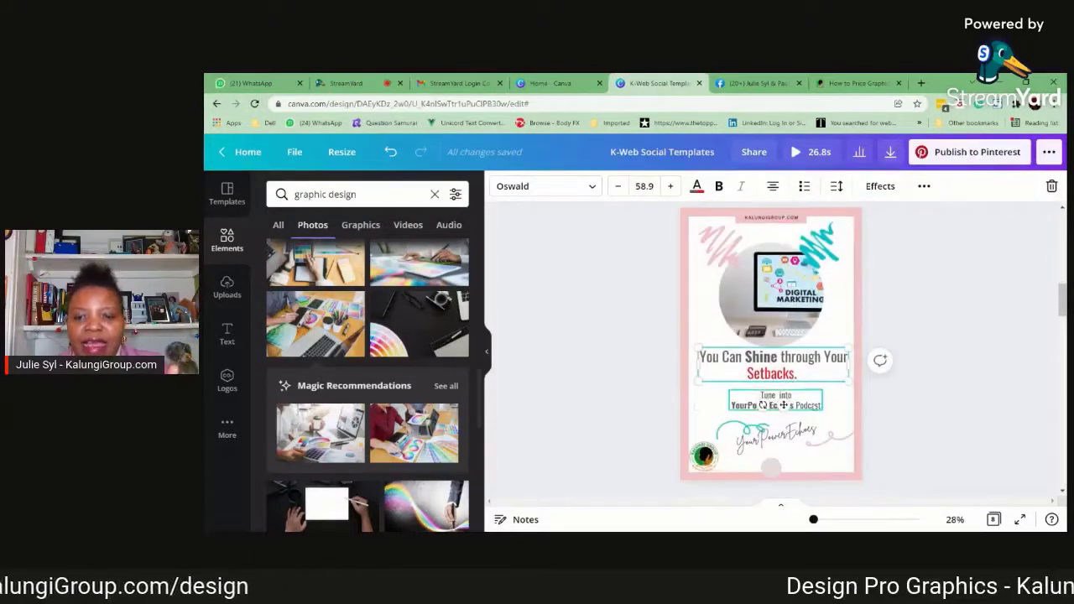
click(784, 404)
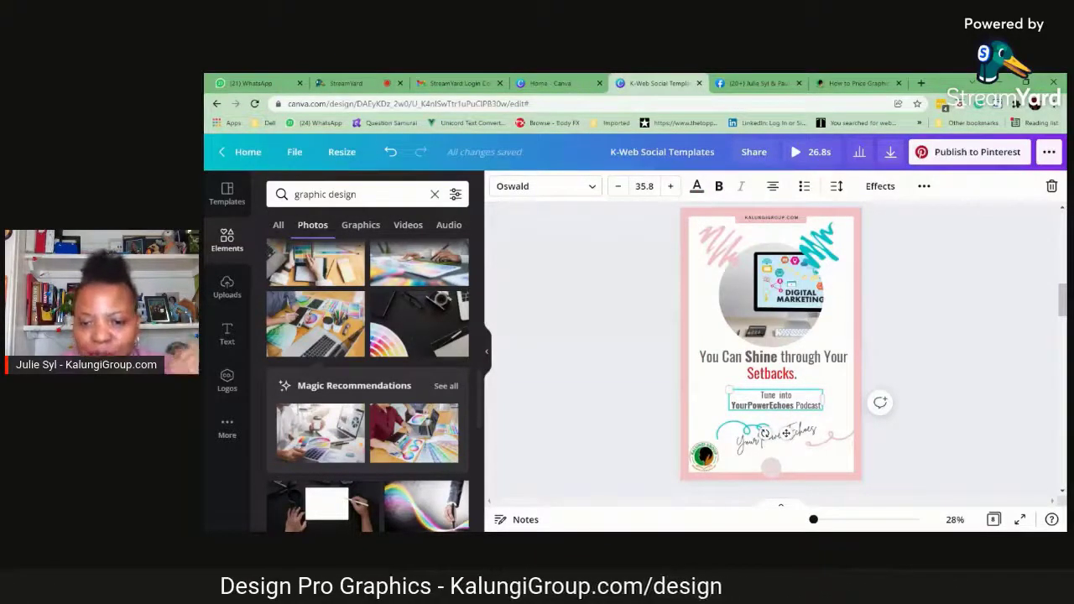
click(887, 422)
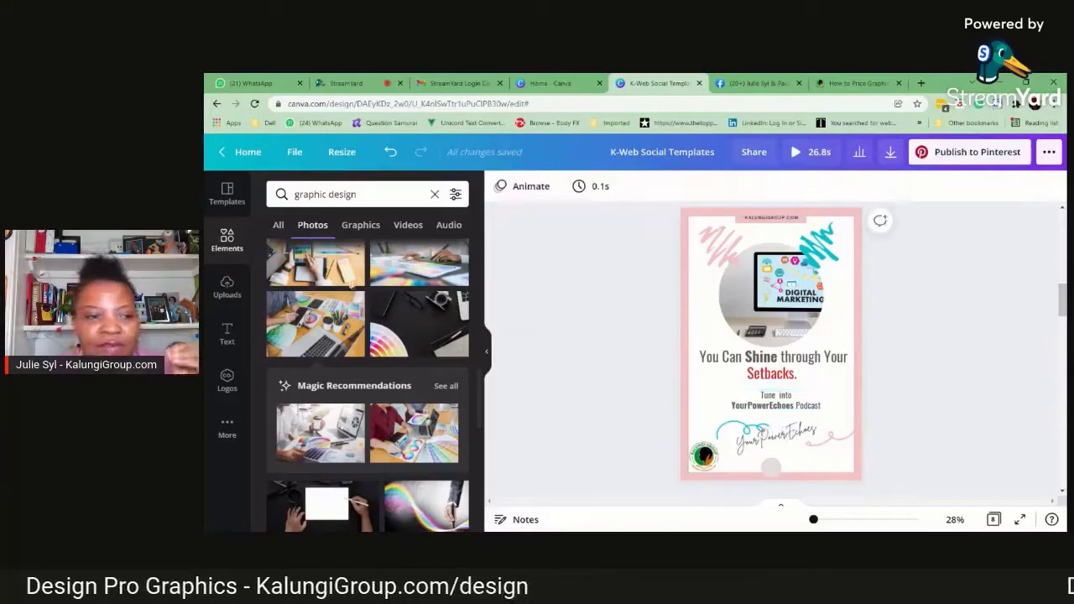
Search the elements for "audio" and place the yellow speaker icon beside "Tune into" on page 3, sized about 56 by 56
click(435, 195)
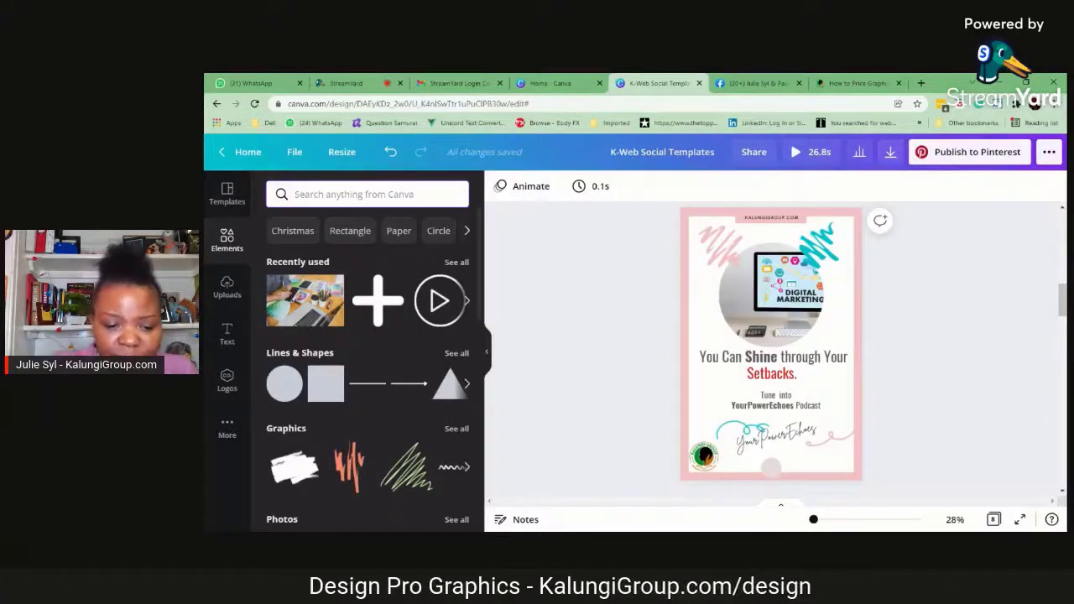
text(audio)
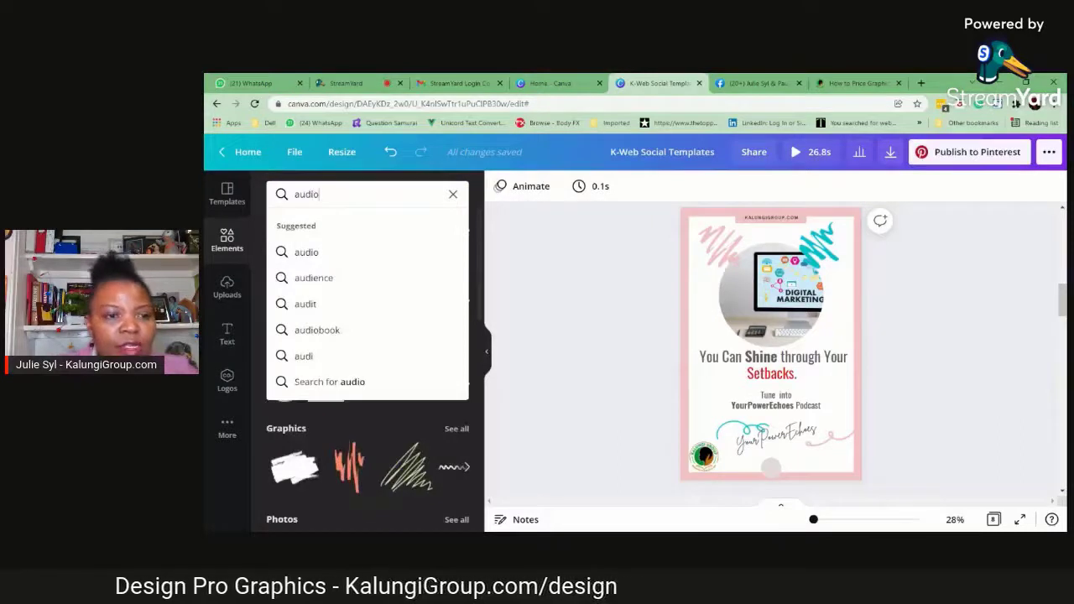
click(314, 253)
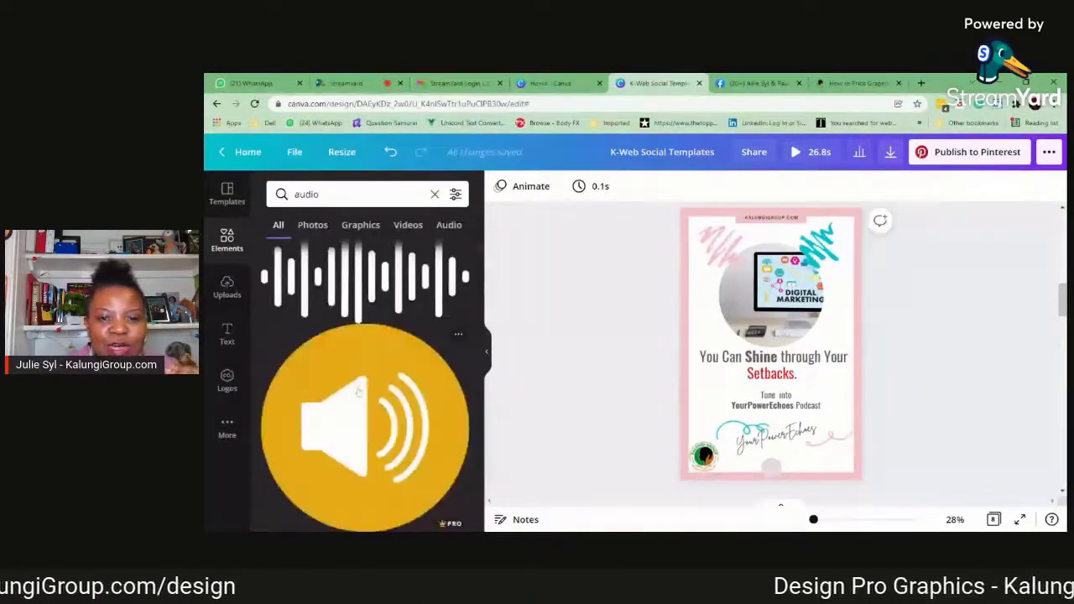
click(358, 392)
drag(807, 307, 751, 426)
drag(755, 386, 755, 390)
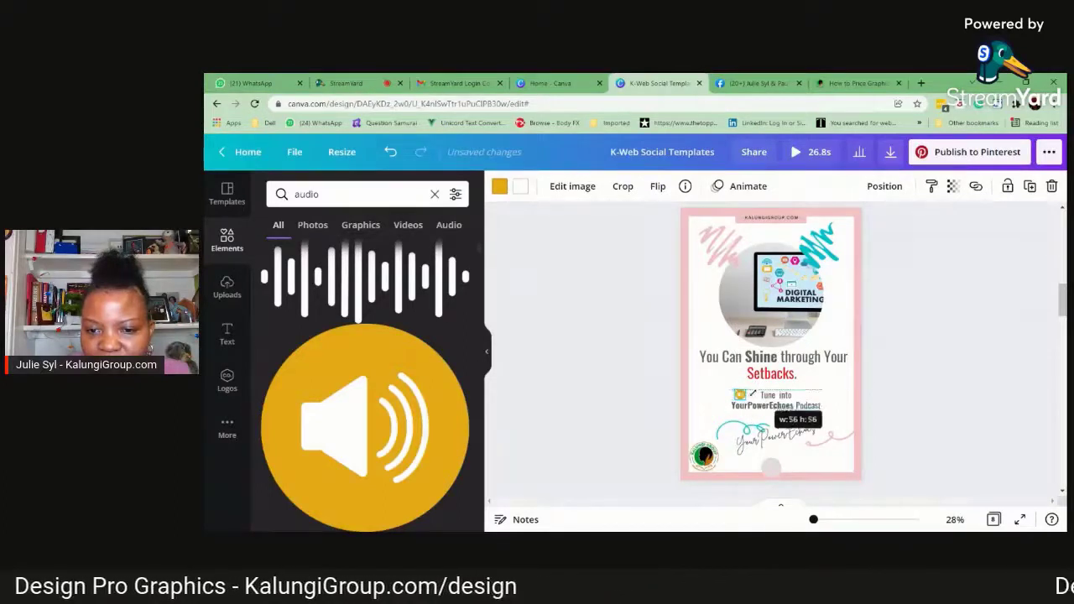
Nudge page 3's "Tune into YourPowerEchoes Podcast" text slightly left and adjust the speaker icon beside it
click(881, 403)
click(740, 399)
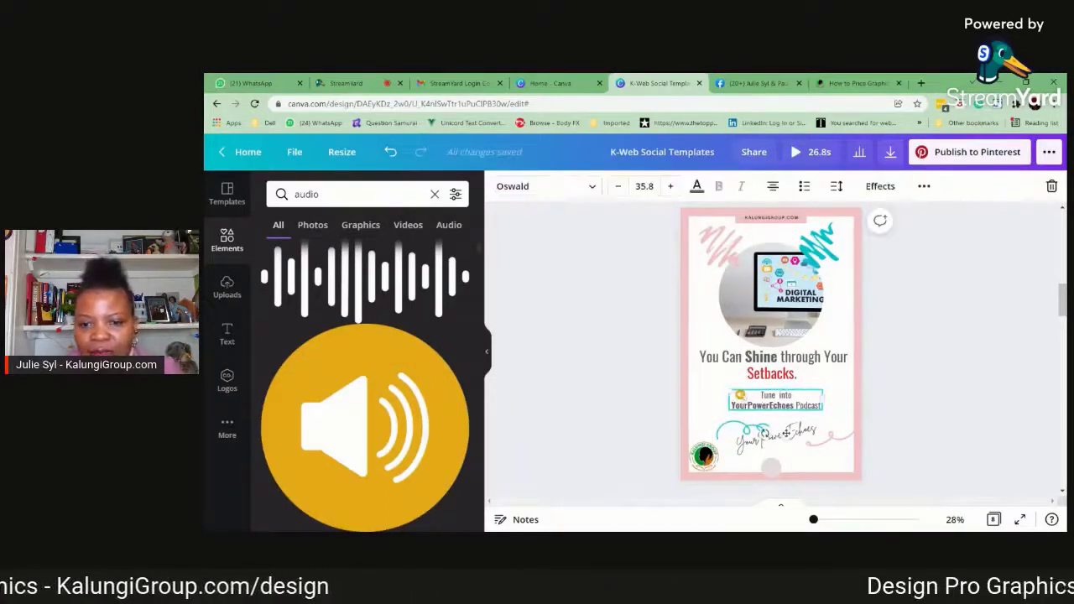
click(947, 386)
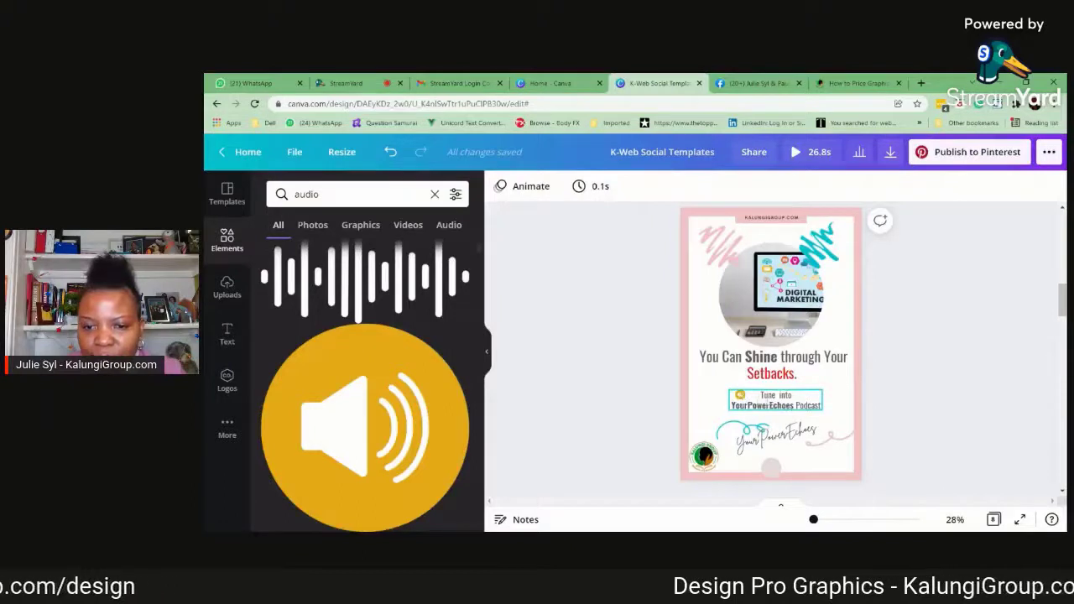
mouse_move(767, 406)
mouse_down()
mouse_move(773, 417)
mouse_move(750, 387)
mouse_move(784, 403)
mouse_move(773, 400)
mouse_up()
click(741, 394)
click(926, 421)
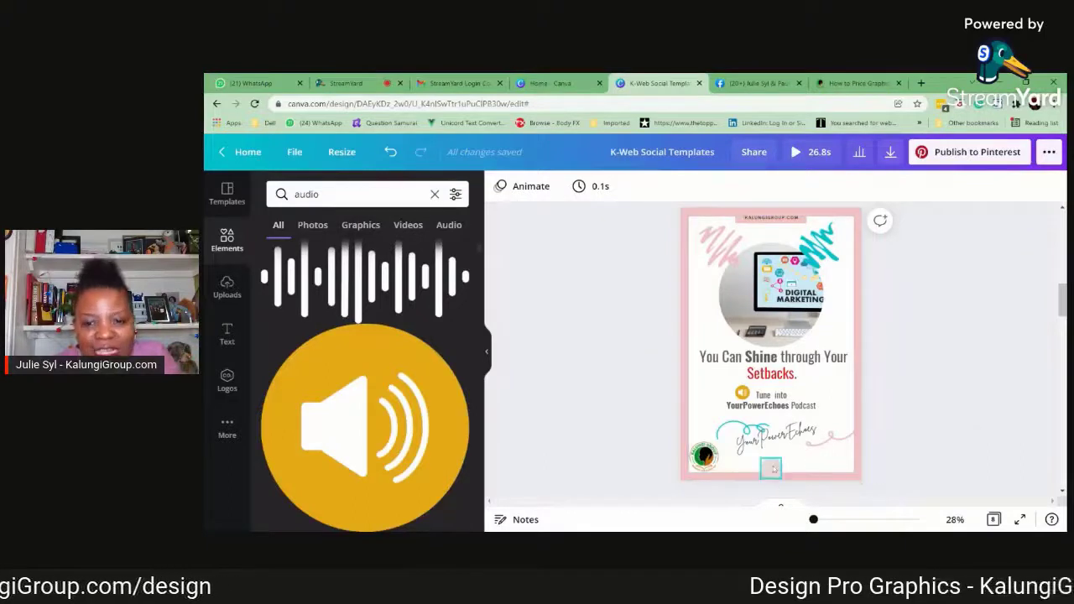
Search the elements for "Video" and narrow the results to graphics to find a replacement for page 4's play icon
scroll(973, 428, down, 4)
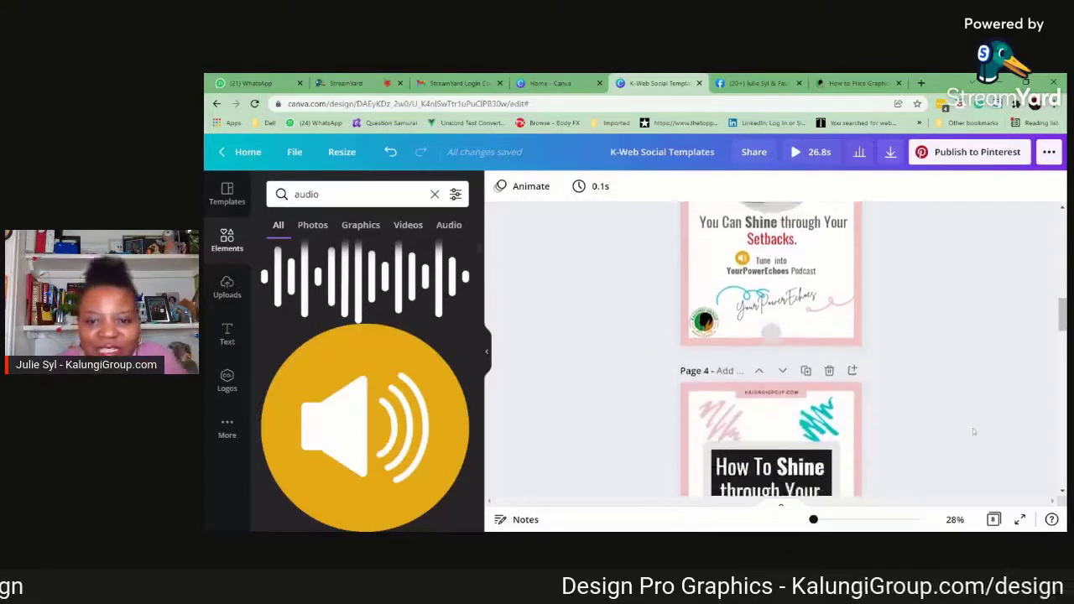
scroll(974, 431, down, 3)
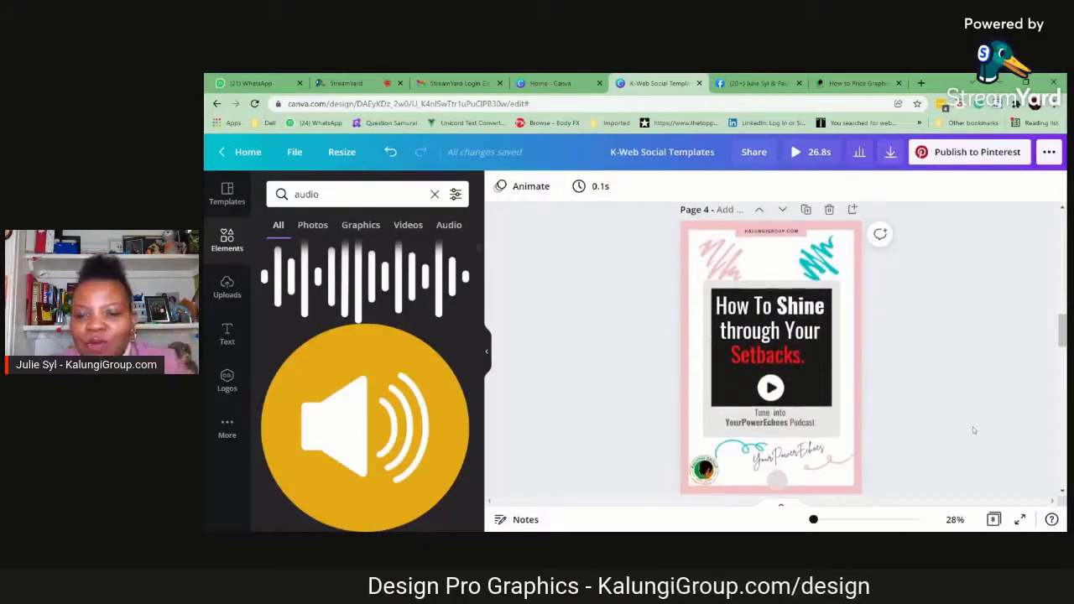
click(829, 394)
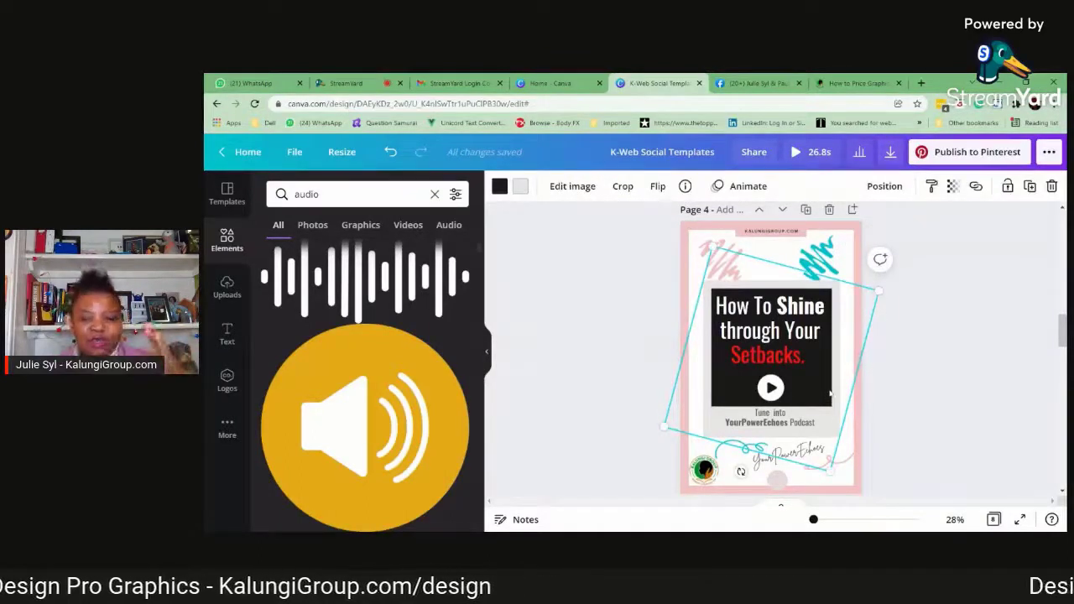
click(772, 390)
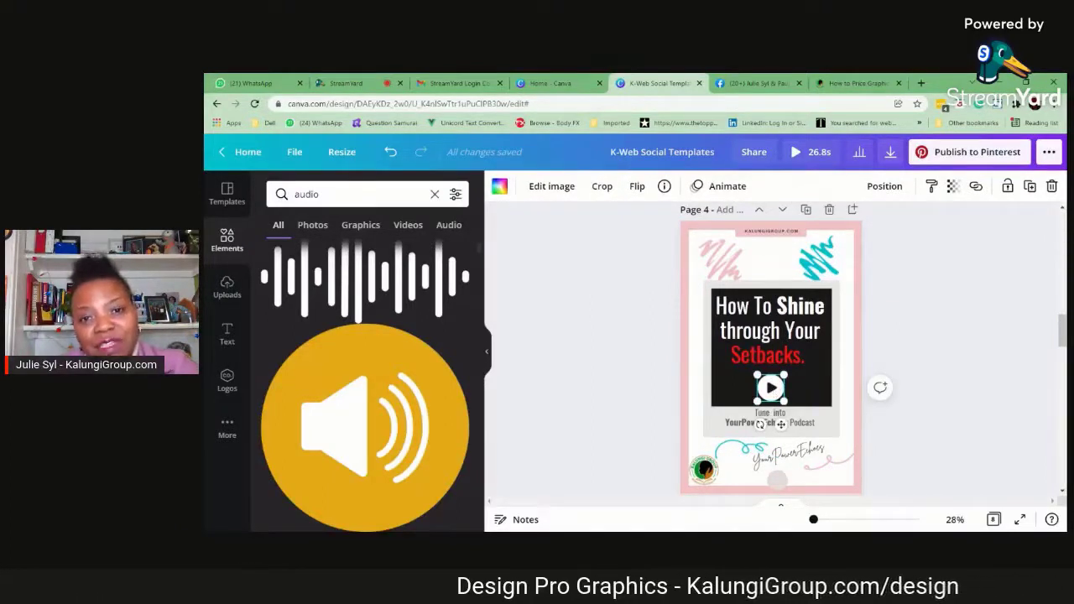
click(359, 194)
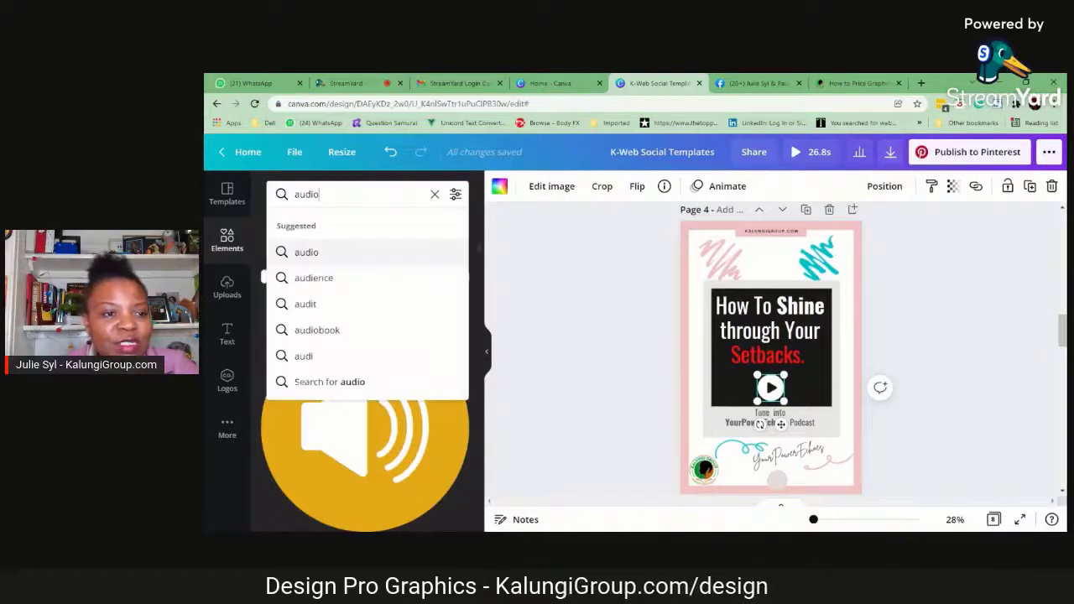
click(435, 193)
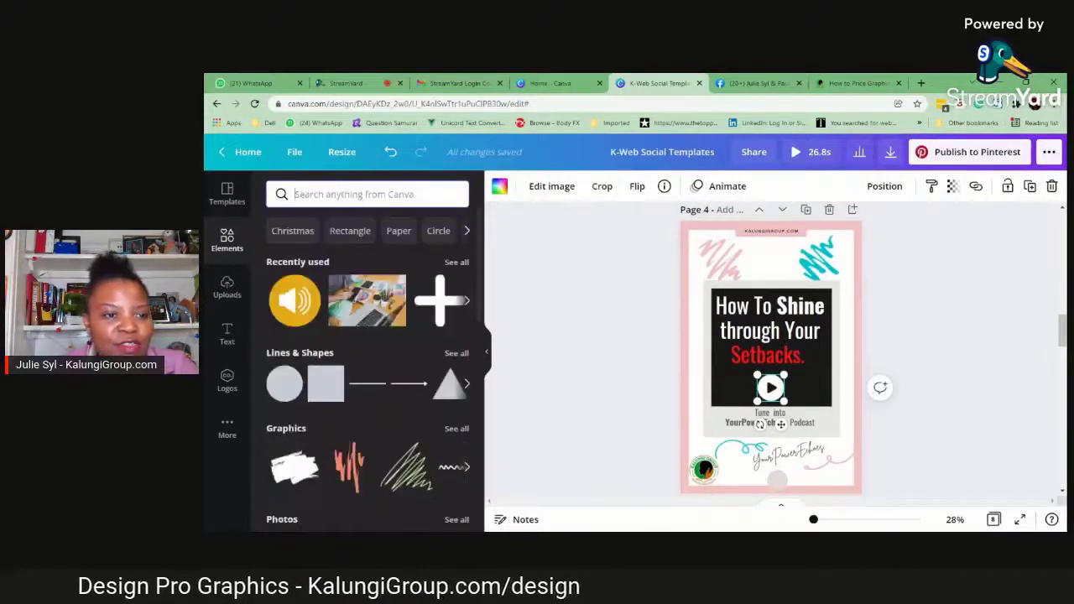
click(359, 194)
text(v)
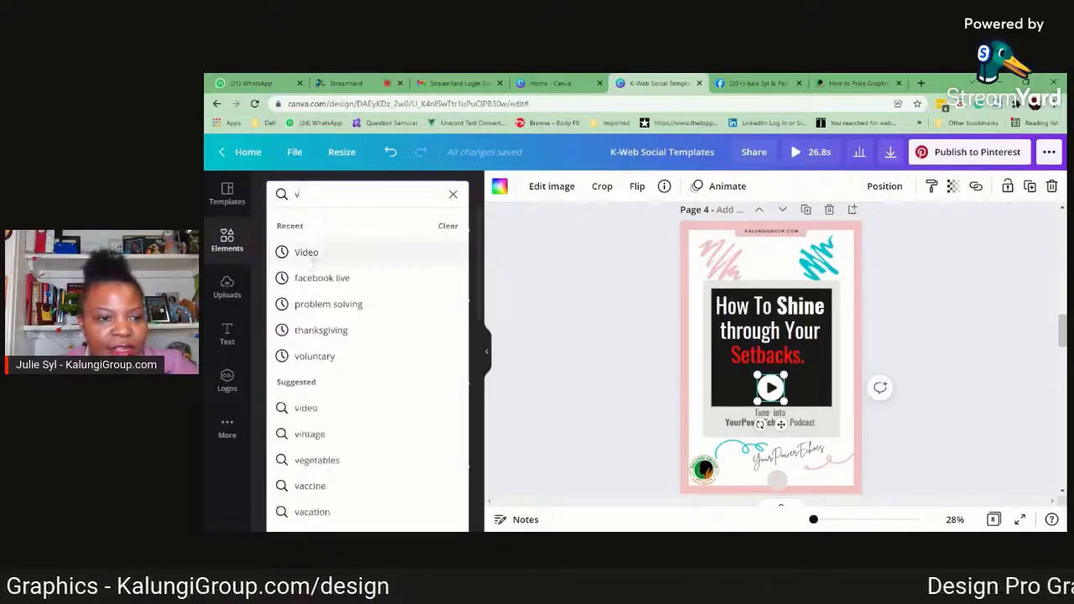
click(319, 250)
click(360, 225)
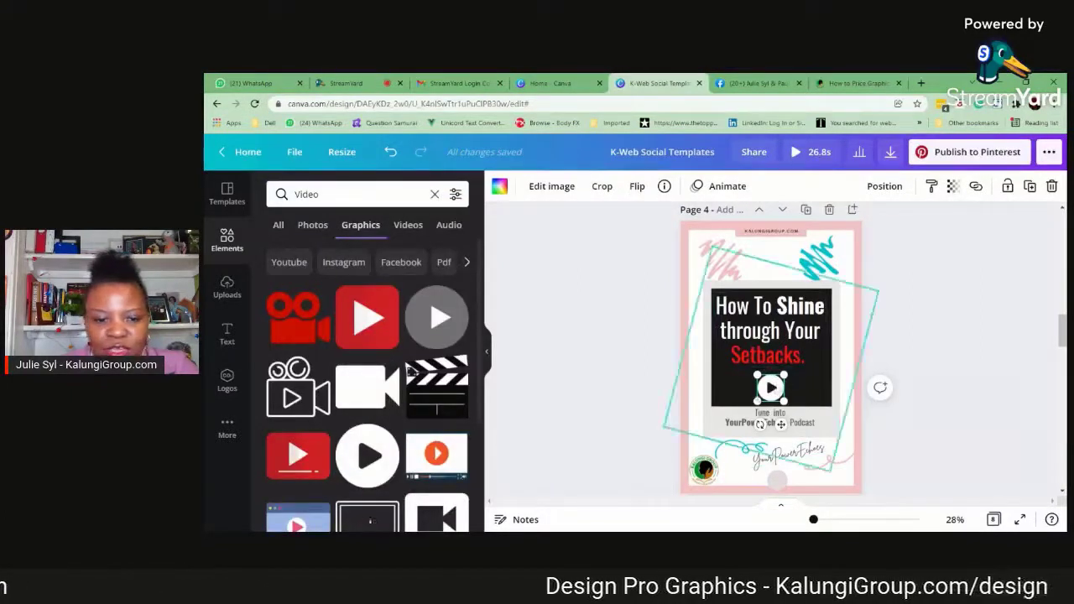
scroll(366, 460, down, 1)
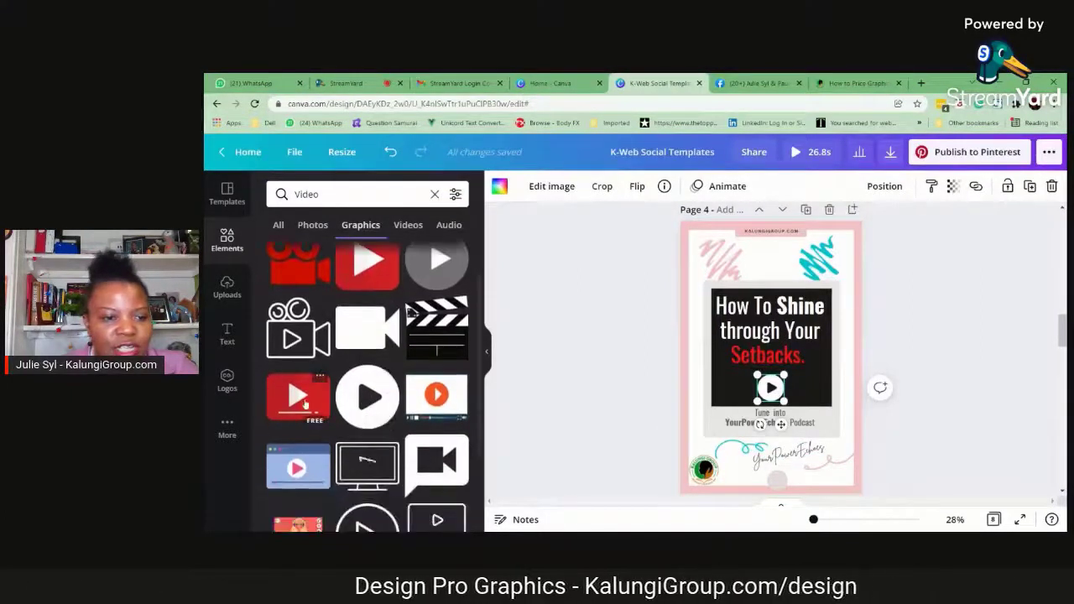
Replace the white play icon below page 4's headline with the red rectangular video player graphic, centred in the black box
click(306, 400)
drag(807, 331, 759, 378)
click(770, 387)
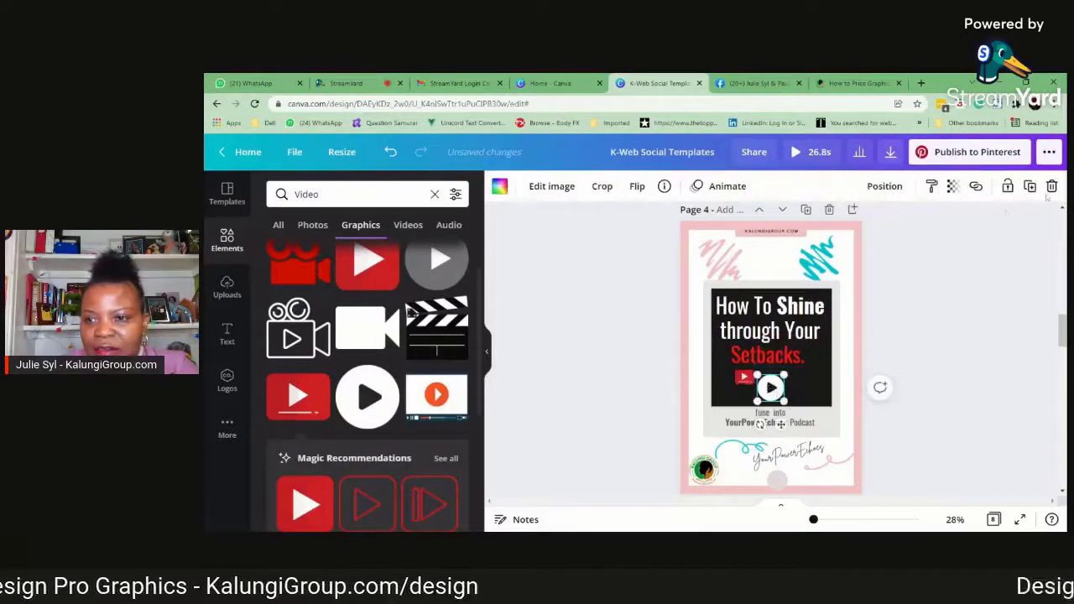
key(Delete)
click(771, 381)
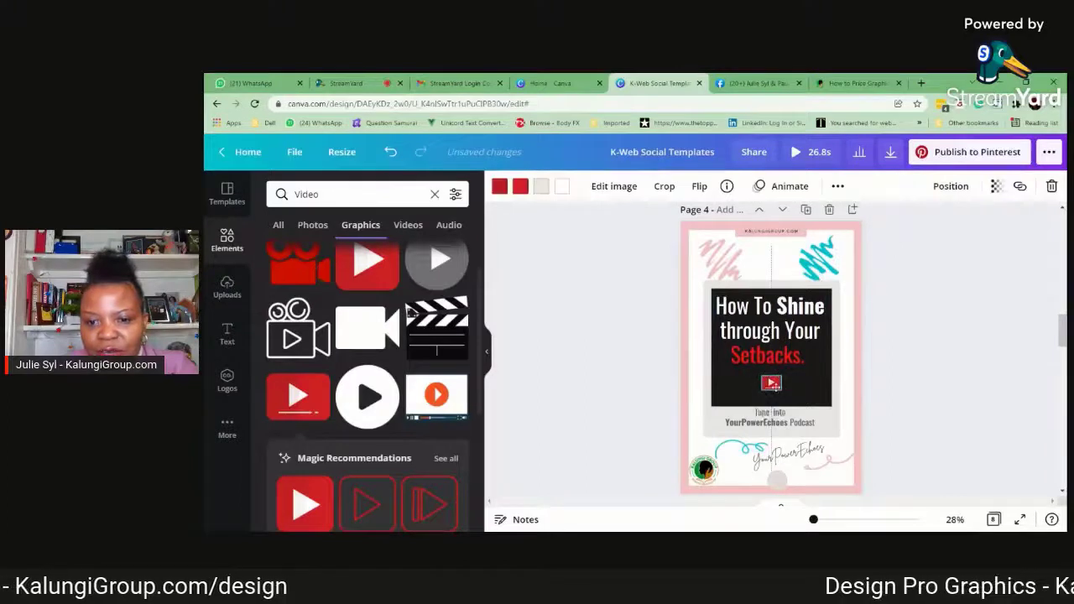
key(Escape)
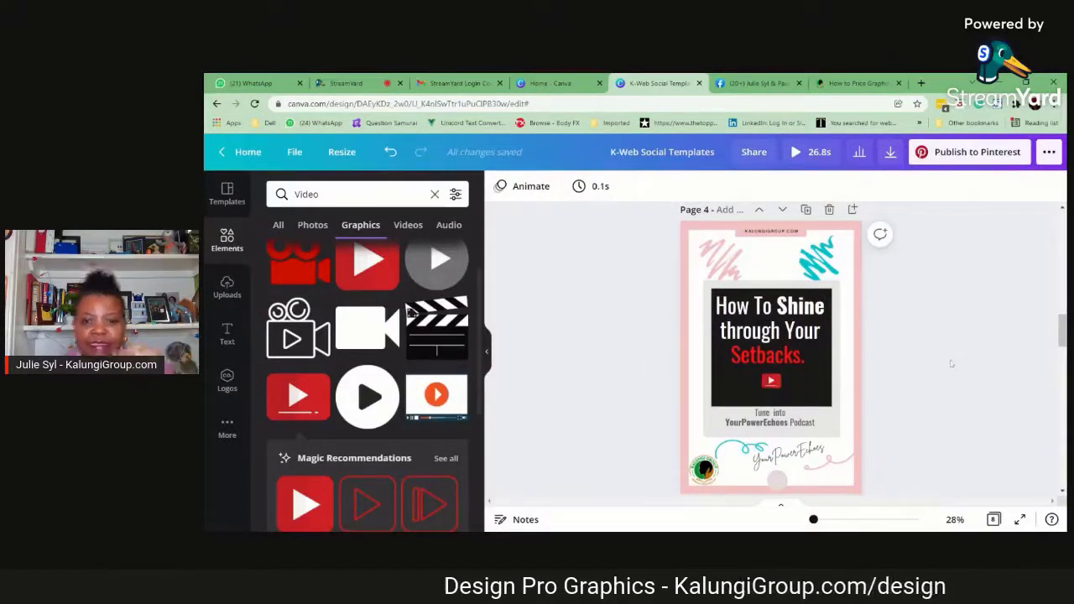
Try recolouring the two red areas of page 4's video icon to yellow and golden orange, and undo it
scroll(398, 472, down, 1)
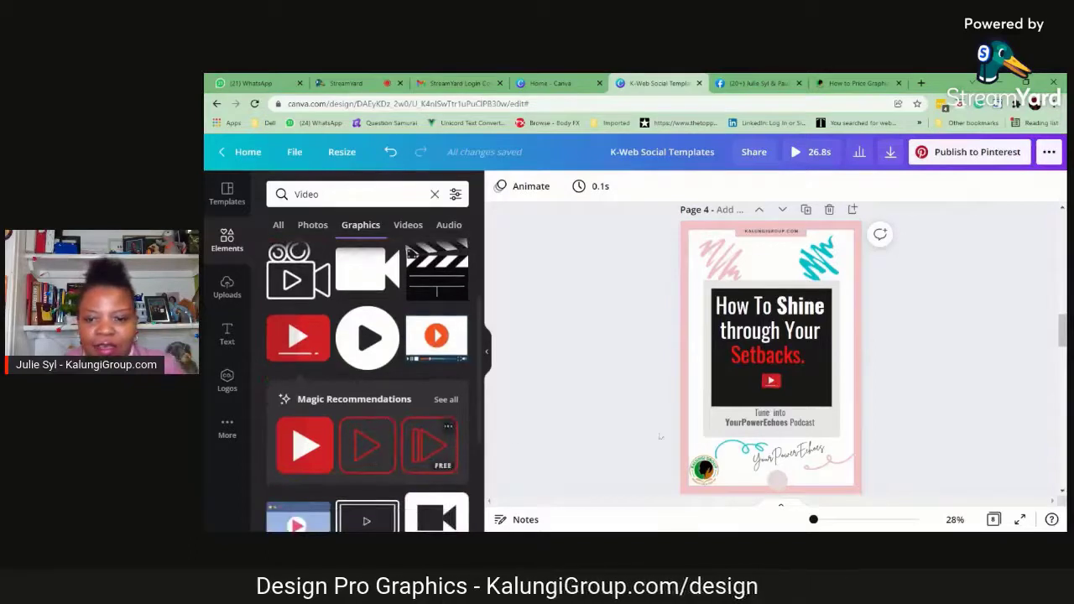
click(780, 381)
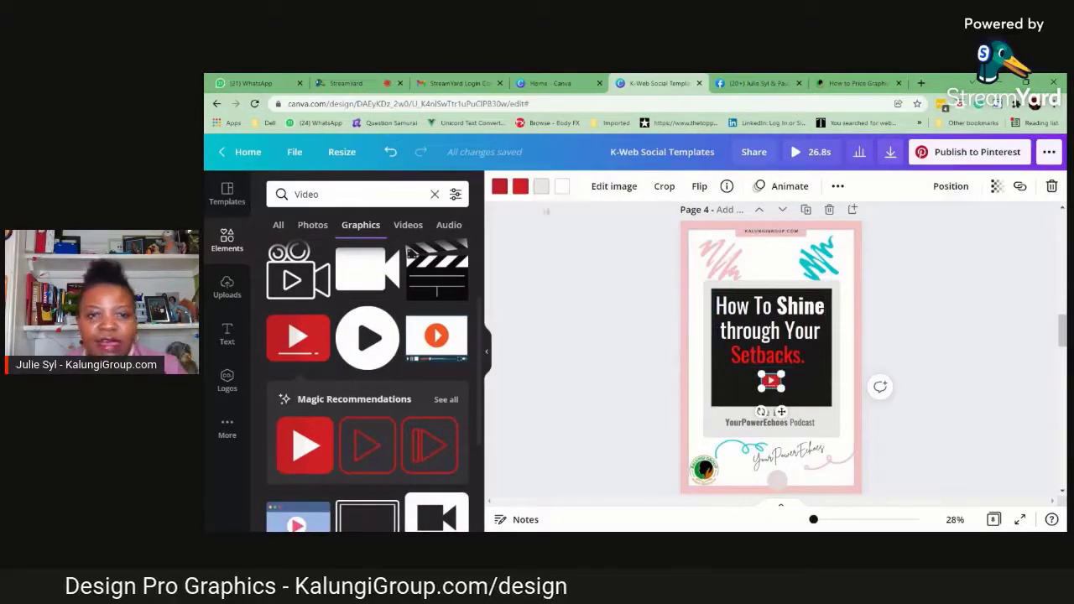
click(499, 186)
click(419, 324)
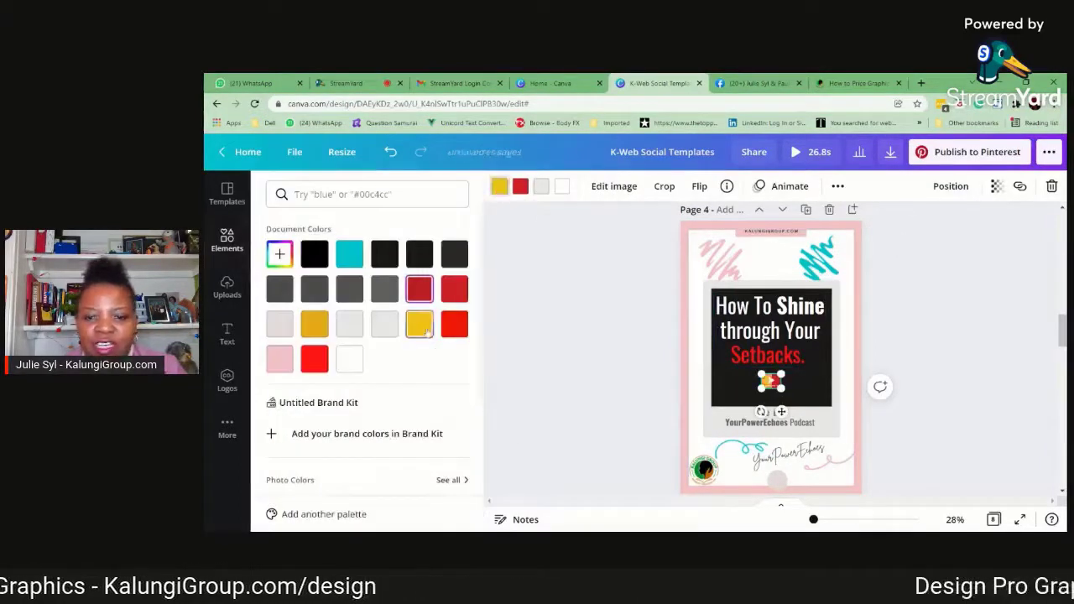
click(521, 186)
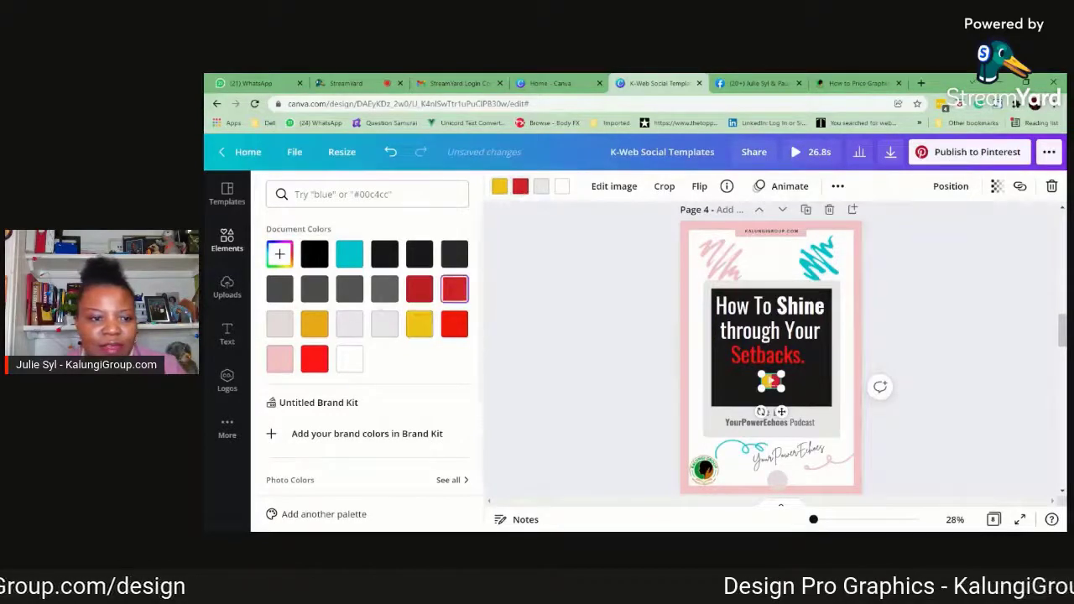
click(315, 324)
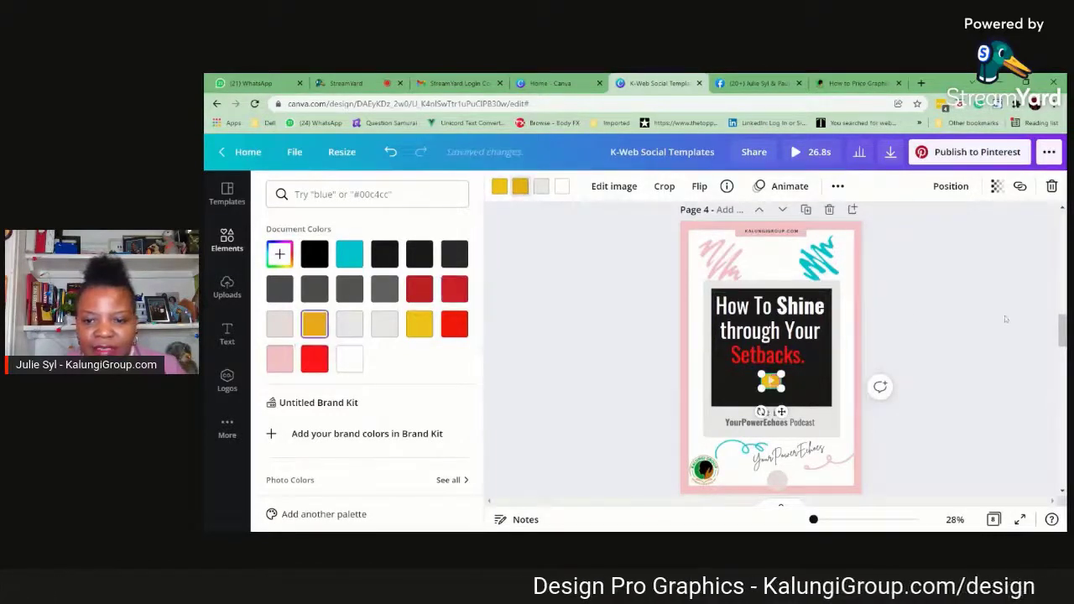
click(1005, 316)
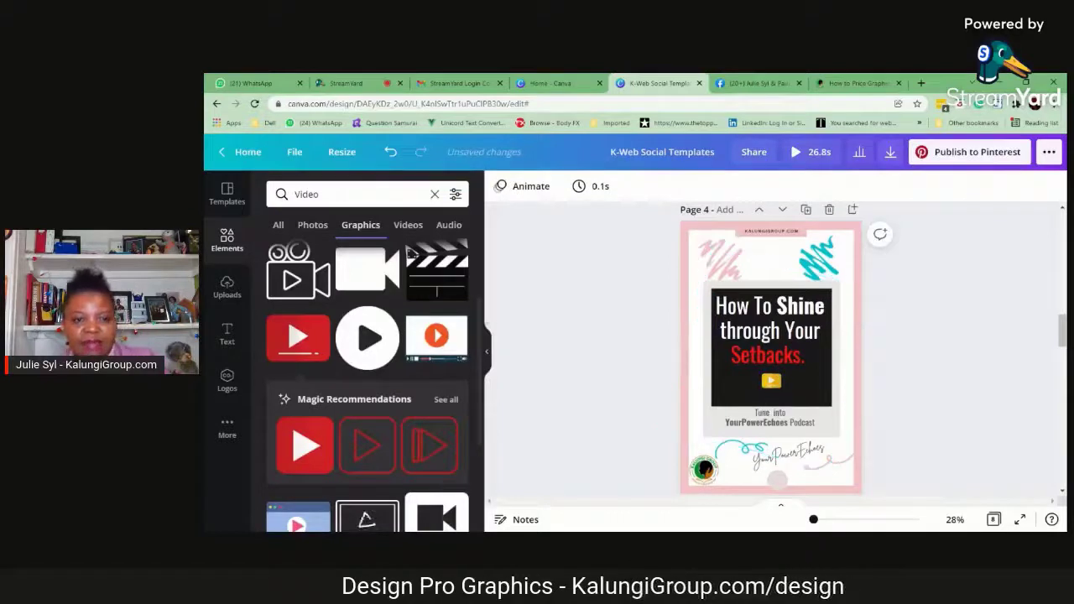
click(390, 152)
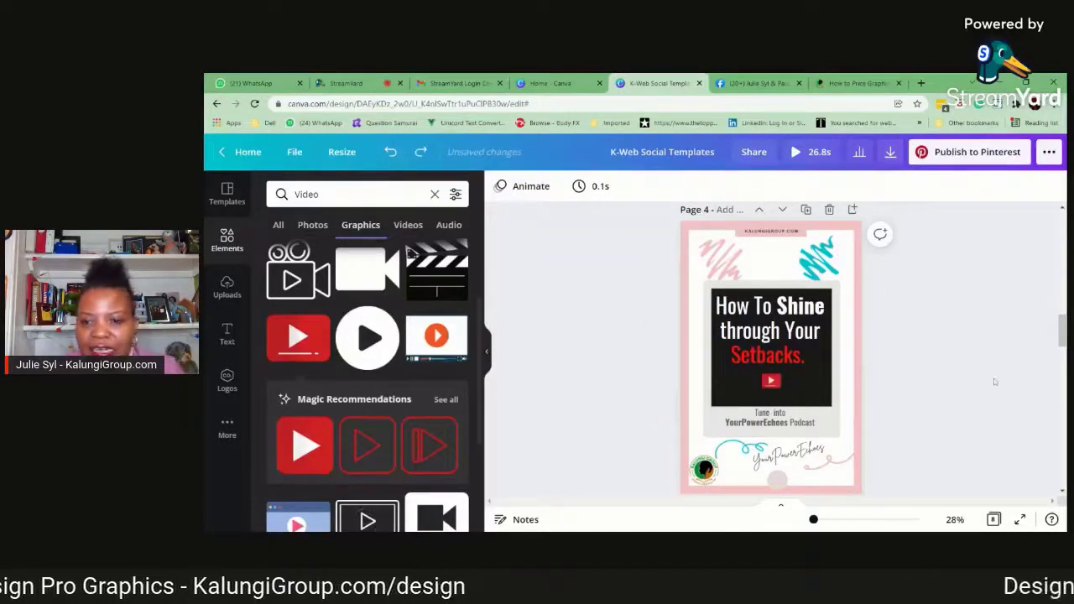
Recolour the two red areas of page 4's video icon to the logo's dark green and a light green
click(771, 381)
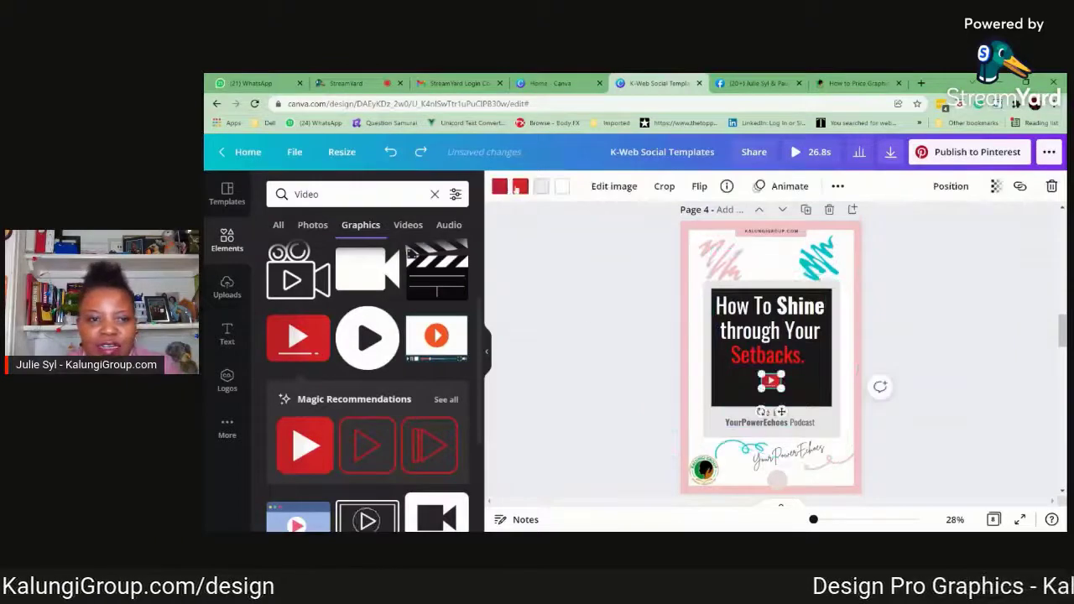
click(516, 189)
scroll(377, 277, down, 3)
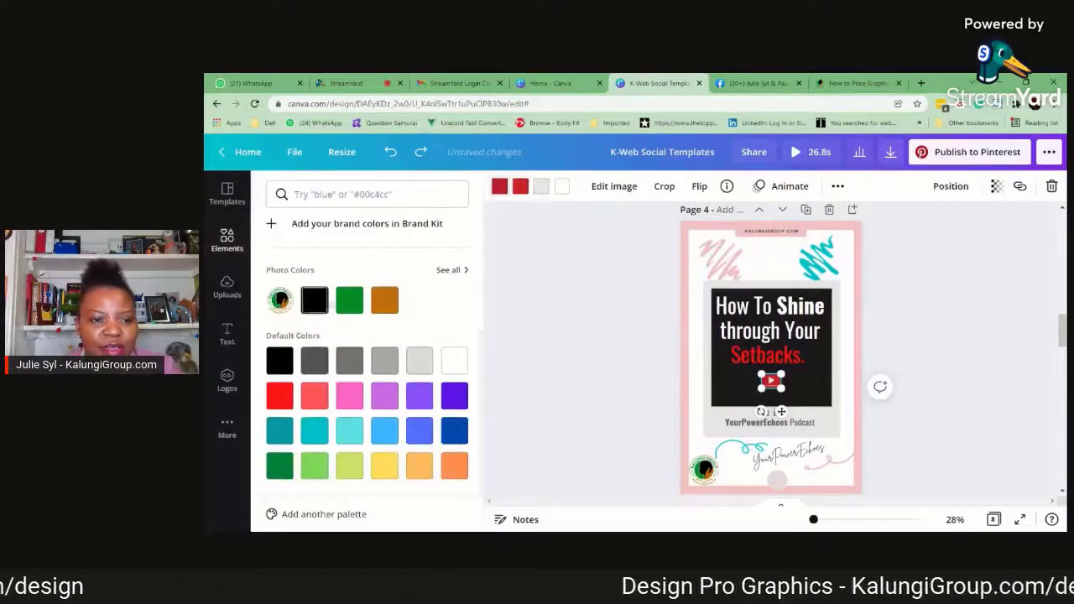
click(349, 300)
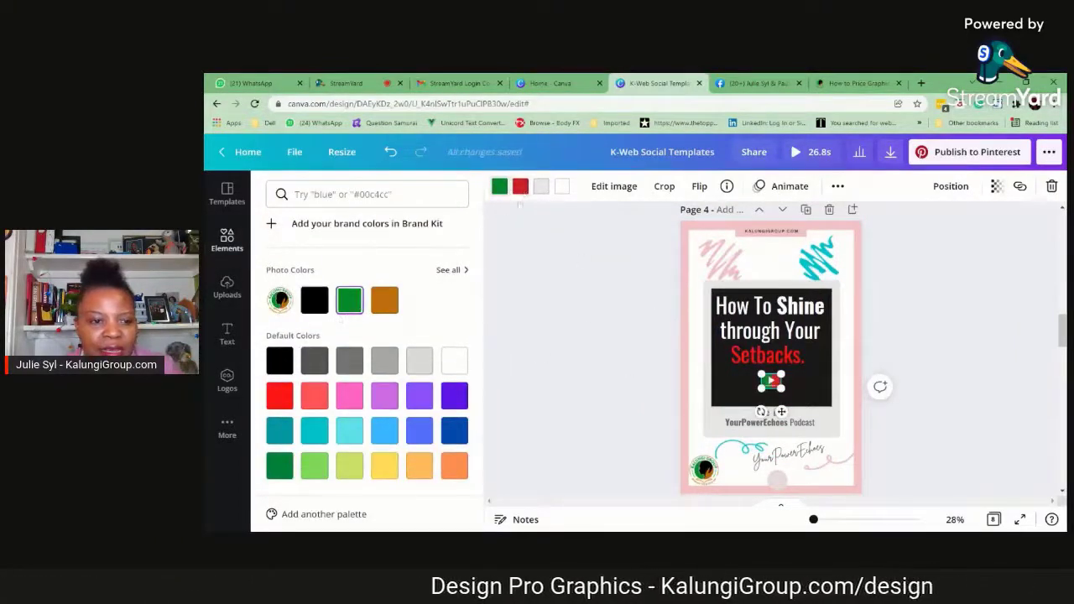
click(315, 466)
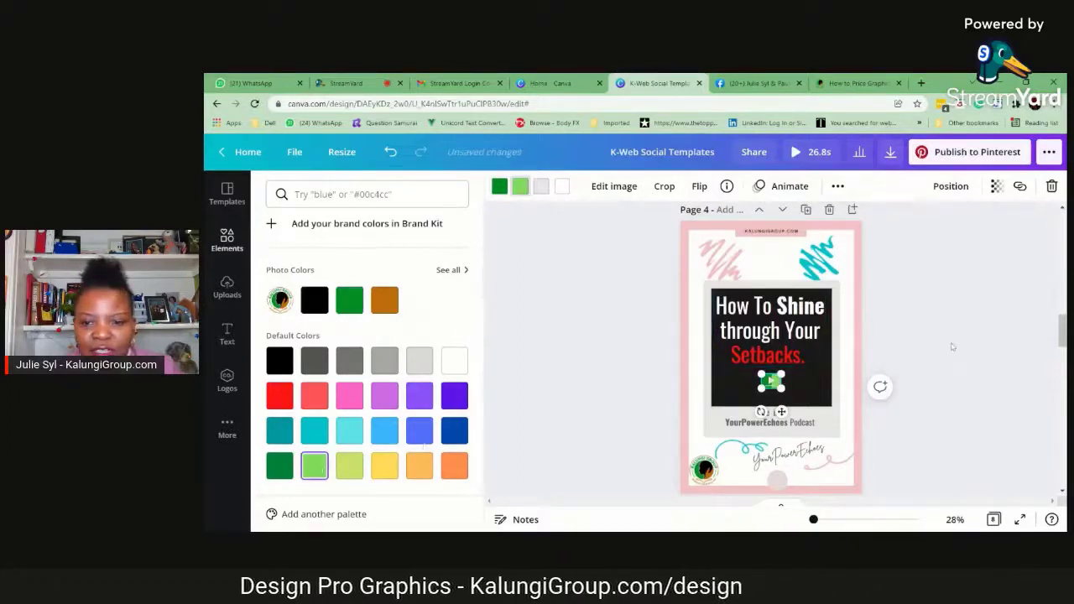
click(952, 347)
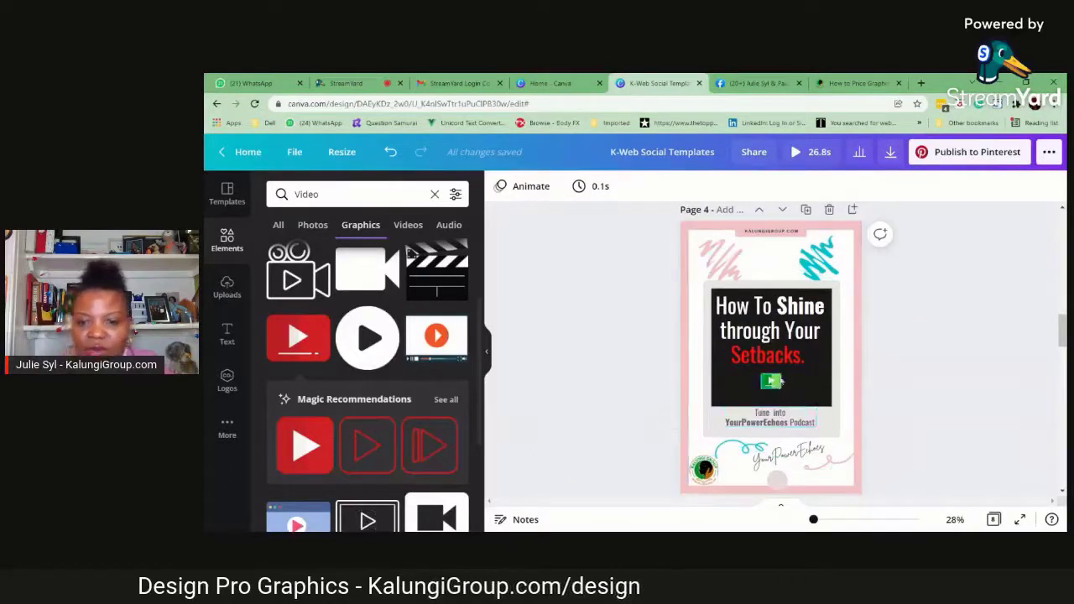
click(772, 382)
click(945, 341)
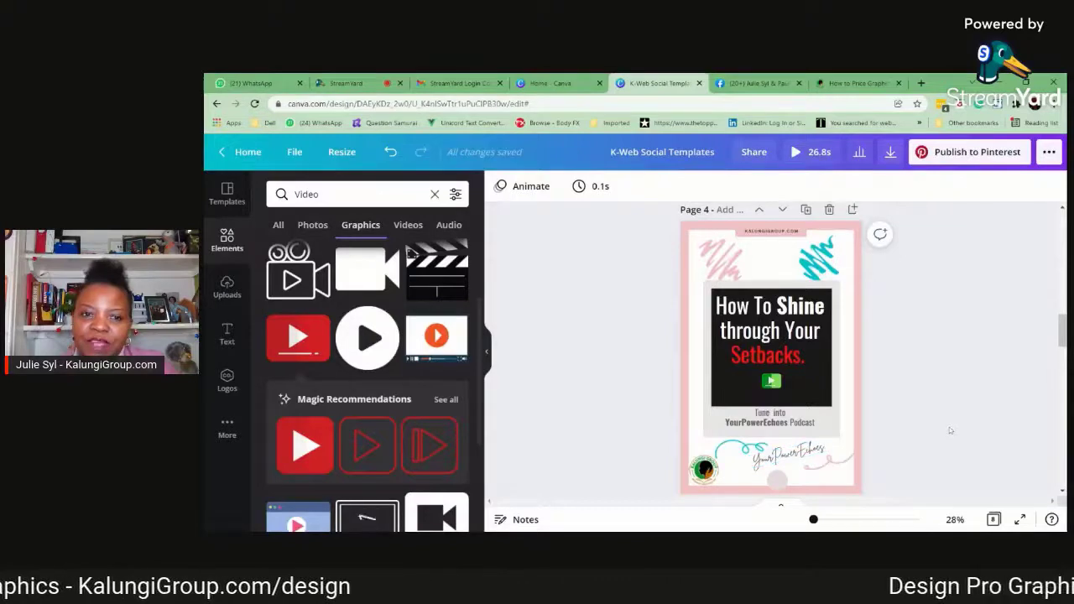
Move the handwritten "YourPowerEchoes" signature on page 3 slightly down
scroll(950, 426, up, 5)
scroll(949, 428, up, 5)
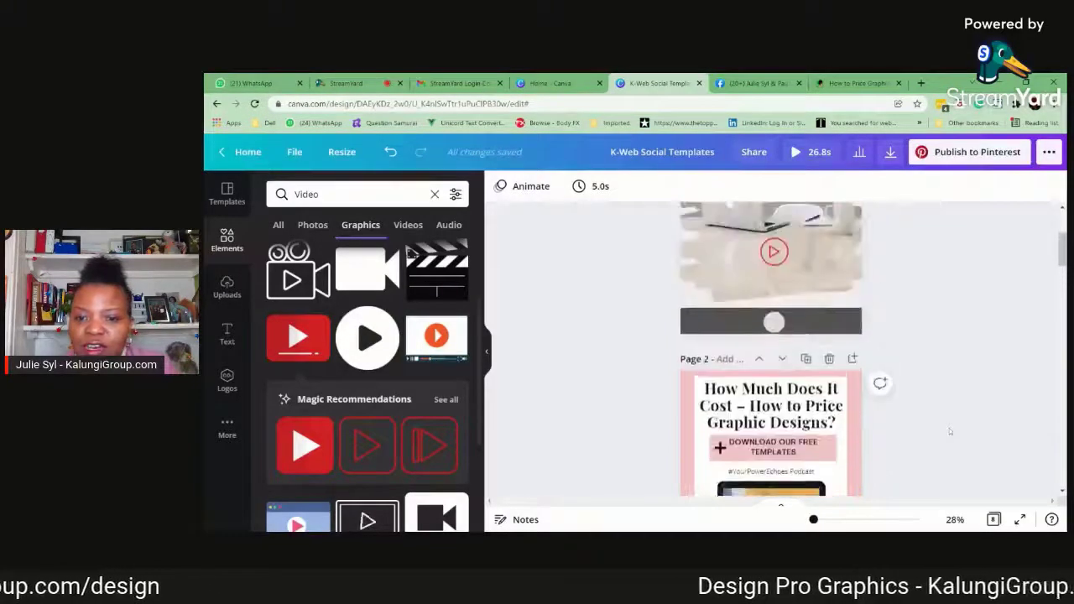
click(773, 473)
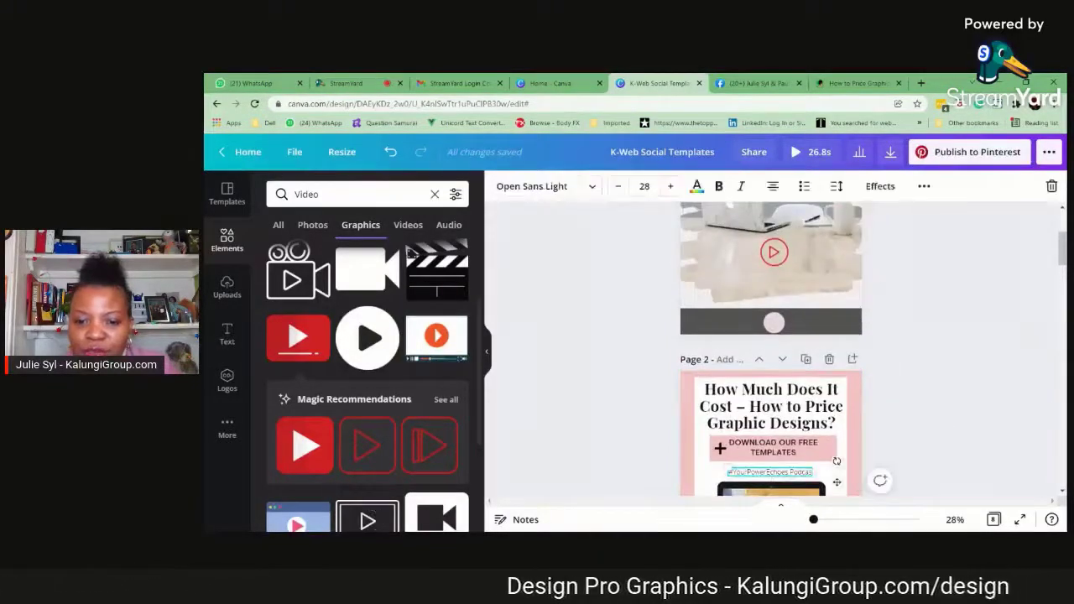
scroll(773, 462, down, 6)
scroll(797, 445, down, 2)
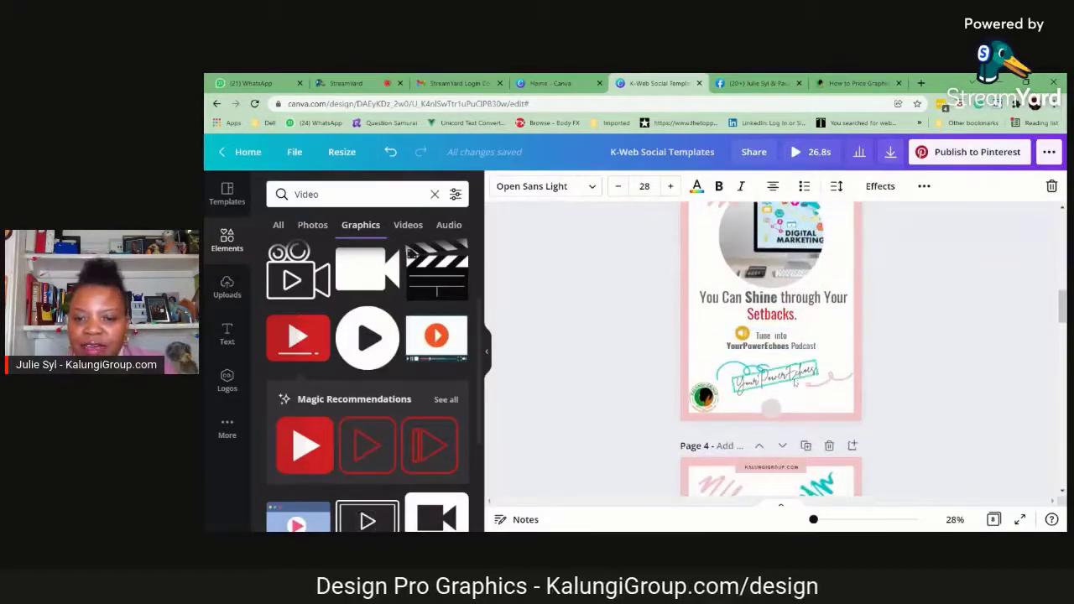
click(798, 378)
drag(798, 378, 797, 382)
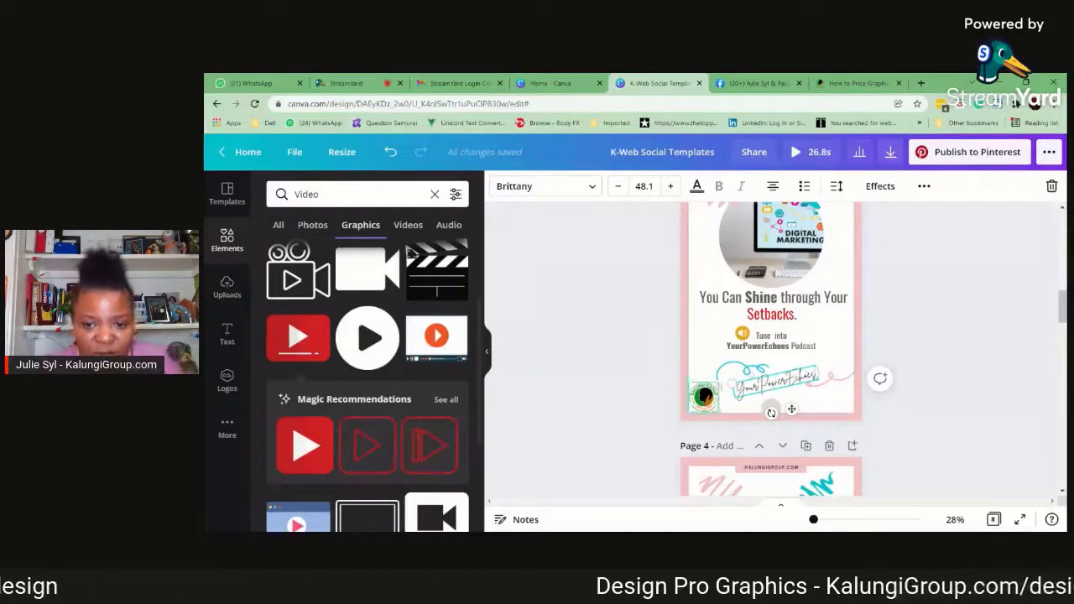
click(990, 320)
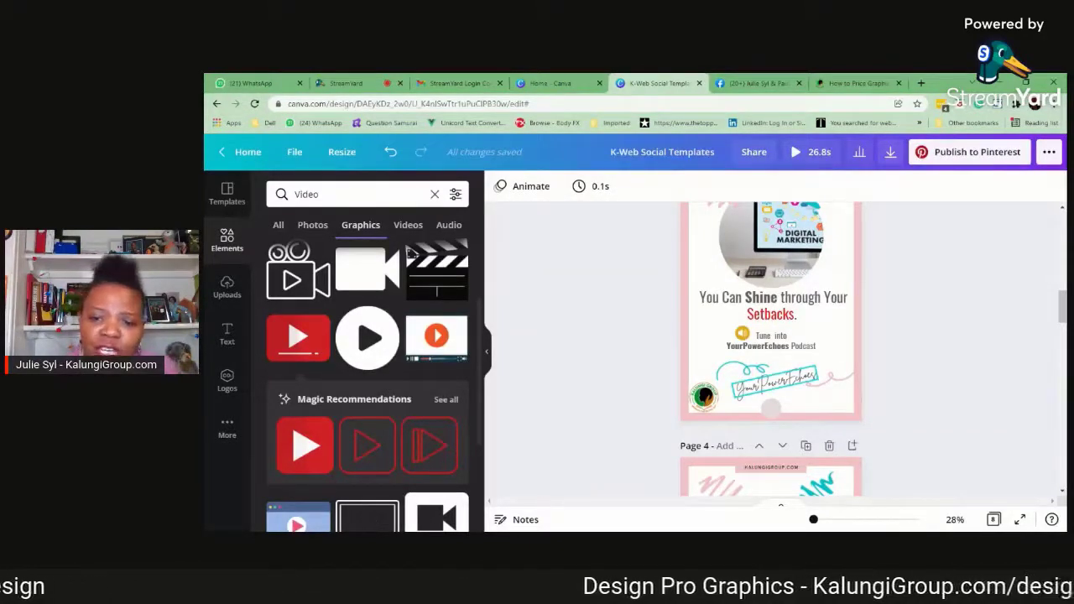
Change the font of page 3's "You Can Shine through Your Setbacks." headline to Archivo Black
scroll(772, 352, up, 1)
click(808, 360)
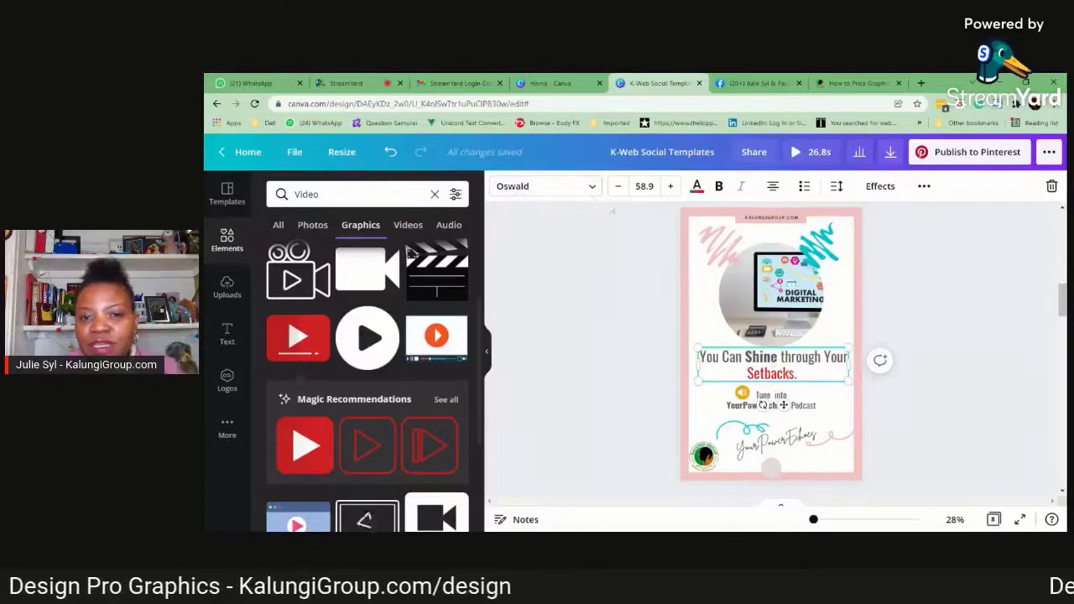
click(593, 188)
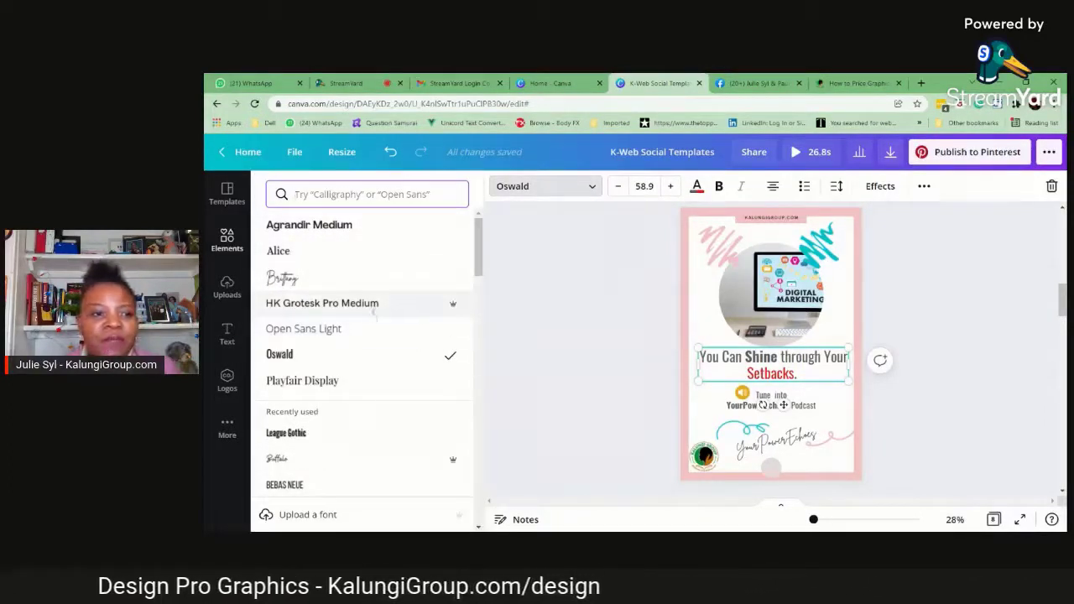
scroll(407, 335, down, 4)
scroll(406, 336, down, 3)
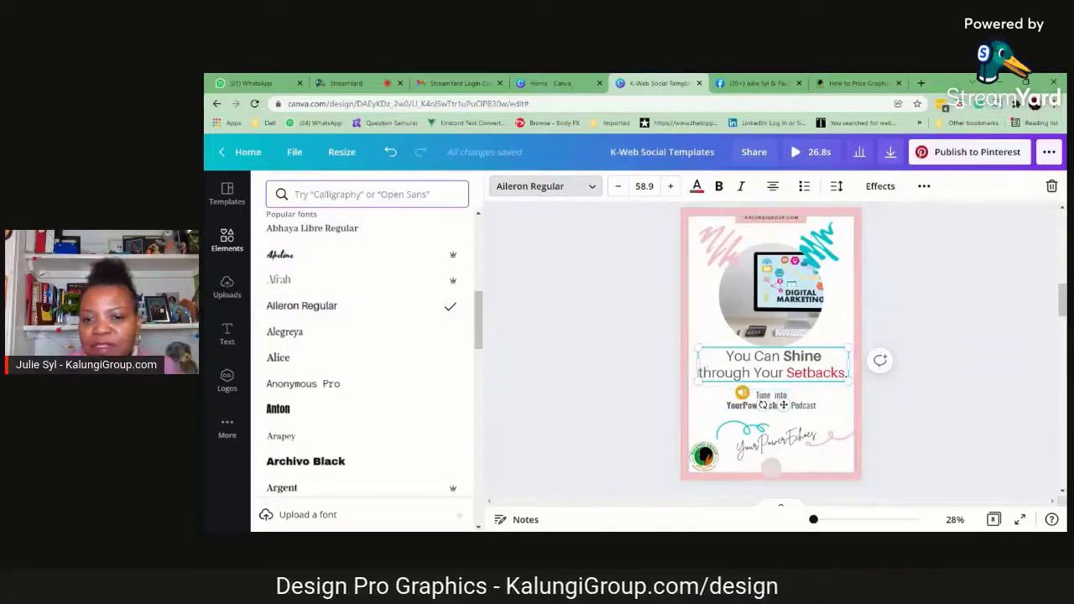
scroll(352, 363, down, 2)
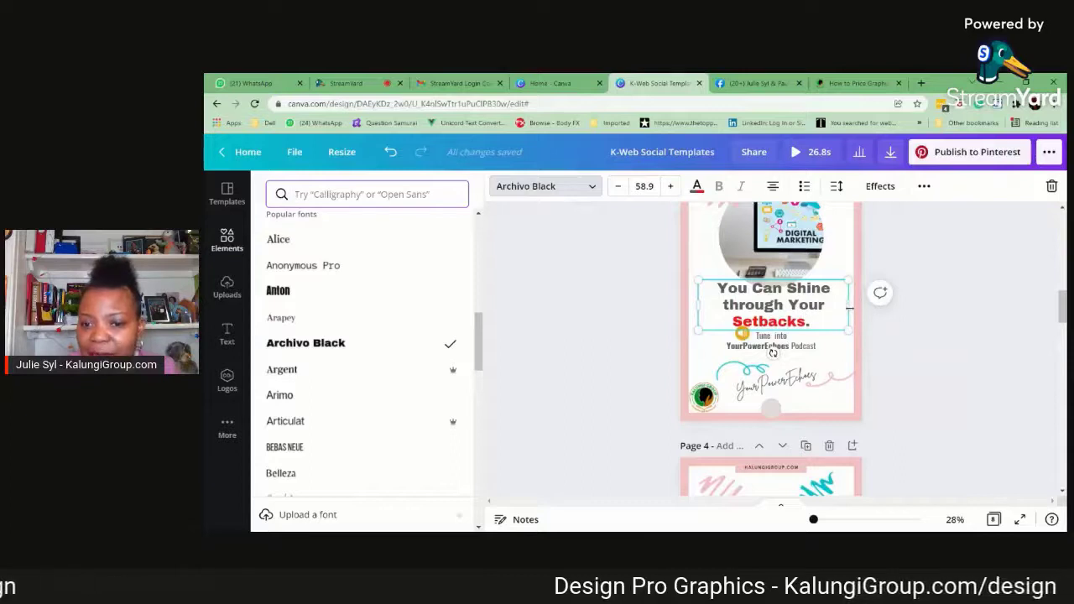
click(935, 356)
Move page 3's "Tune into YourPowerEchoes Podcast" text and its yellow speaker icon slightly down
click(777, 345)
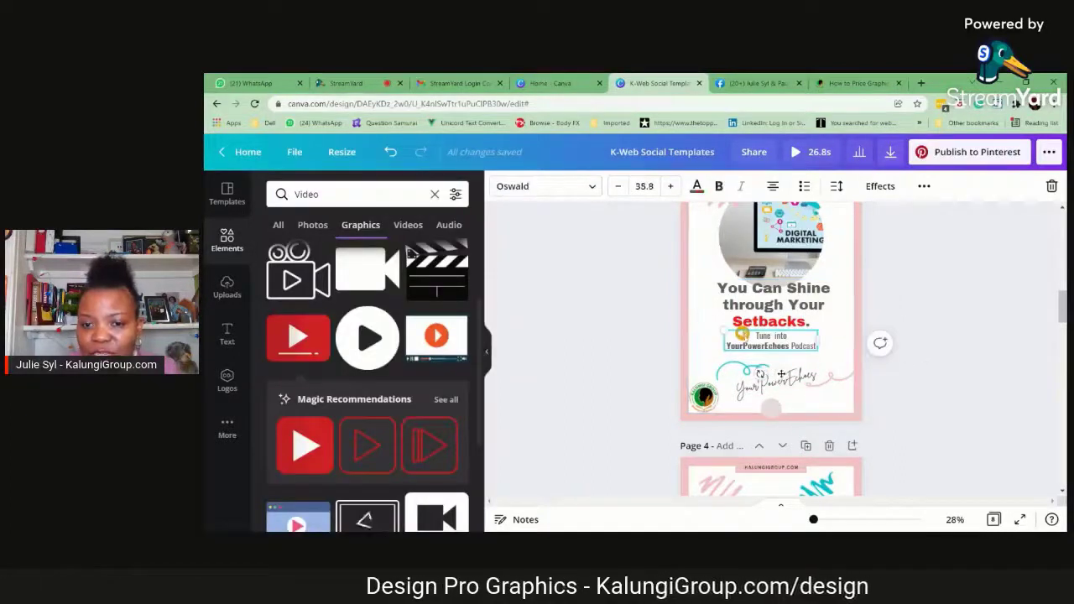
drag(782, 374, 784, 383)
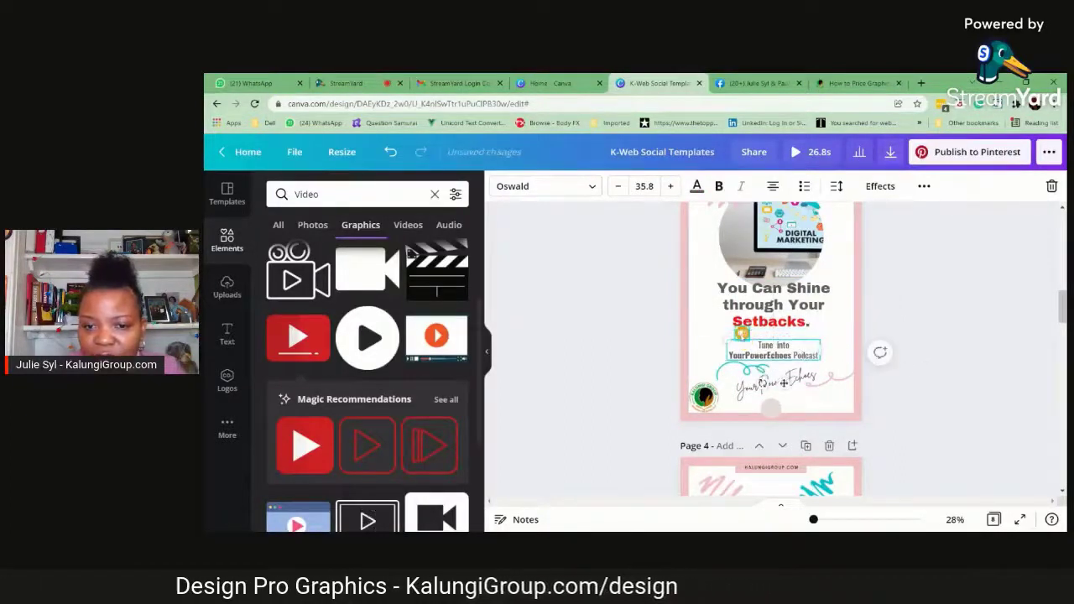
click(753, 370)
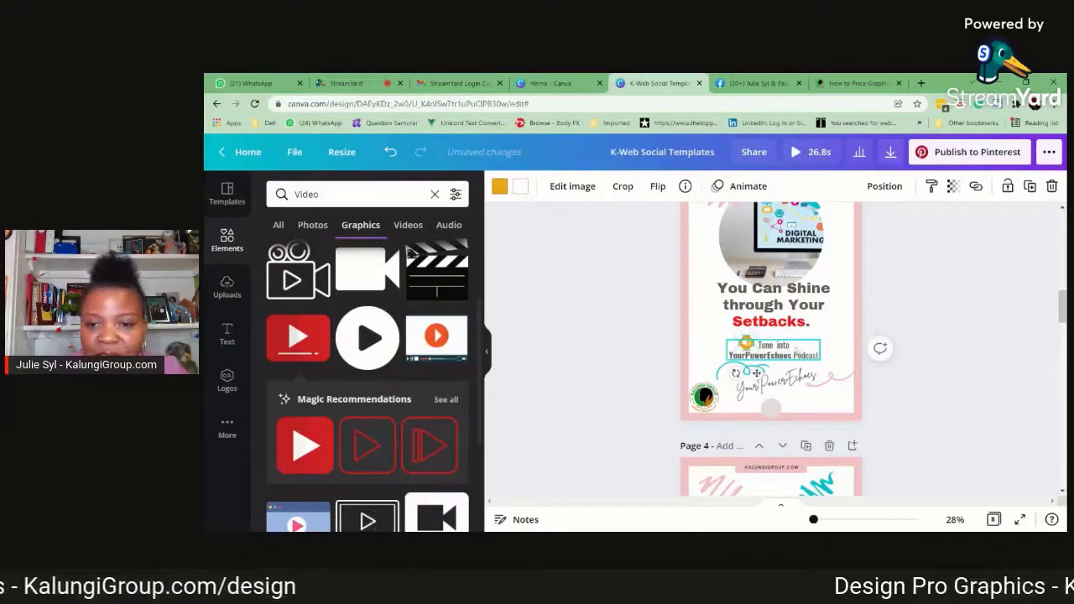
Group page 3's podcast text with the speaker icon and shrink the group to a font size of 31.4
click(784, 383)
click(925, 187)
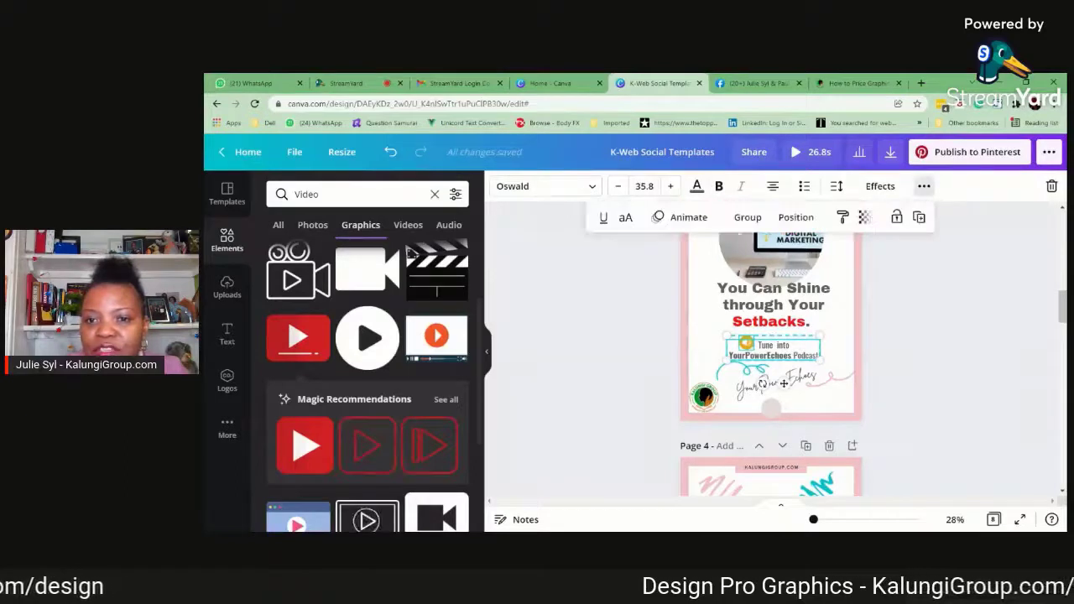
key(ctrl+g)
drag(784, 383, 792, 384)
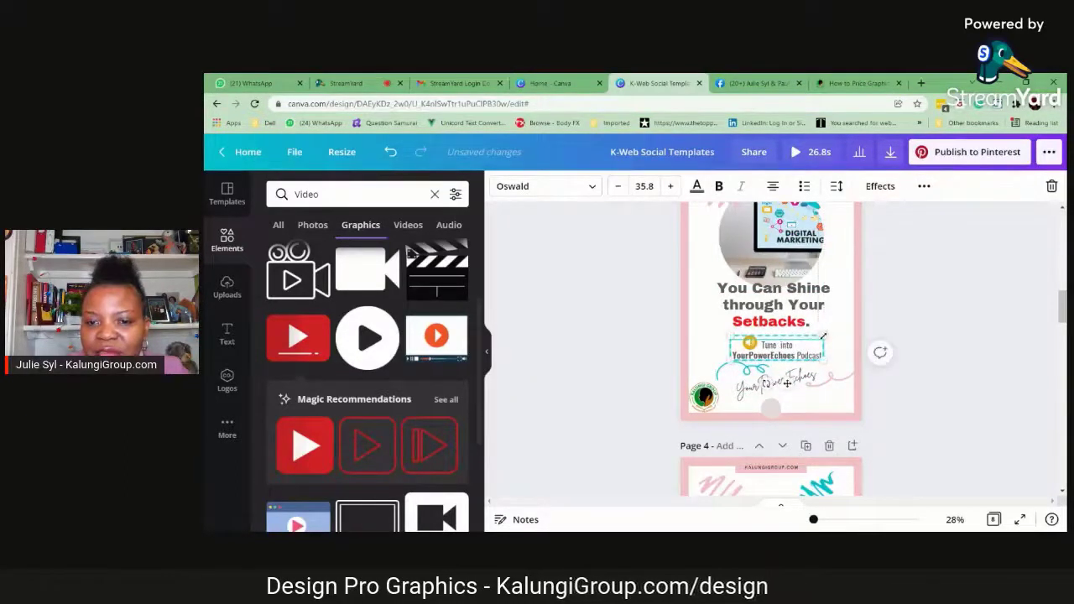
drag(823, 336, 811, 342)
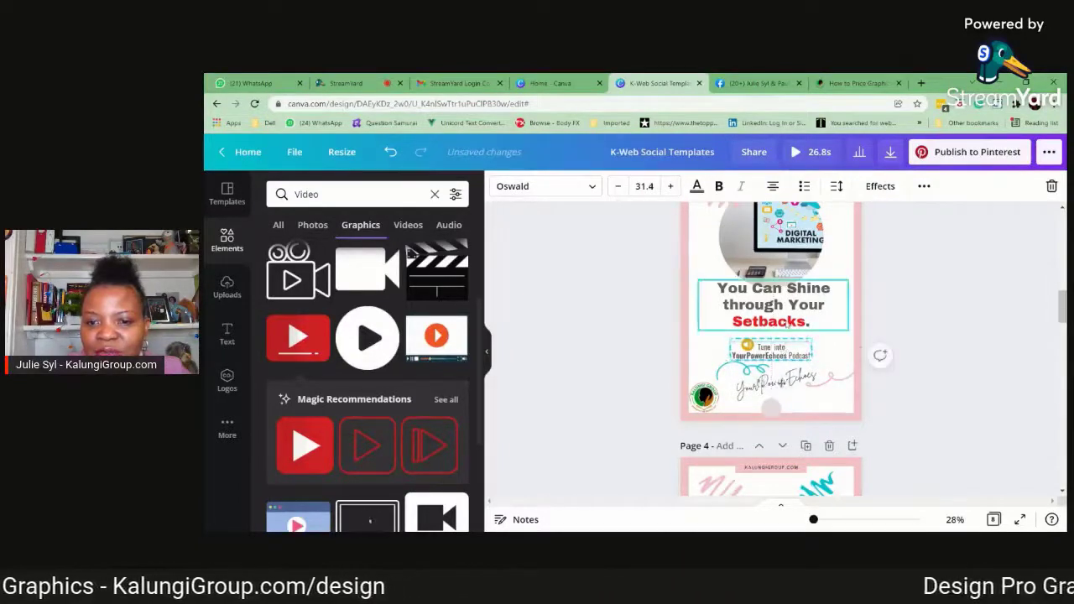
Move page 3's "You Can Shine through Your Setbacks." headline slightly down, narrow its text box to fit, and centre it
drag(788, 321, 790, 330)
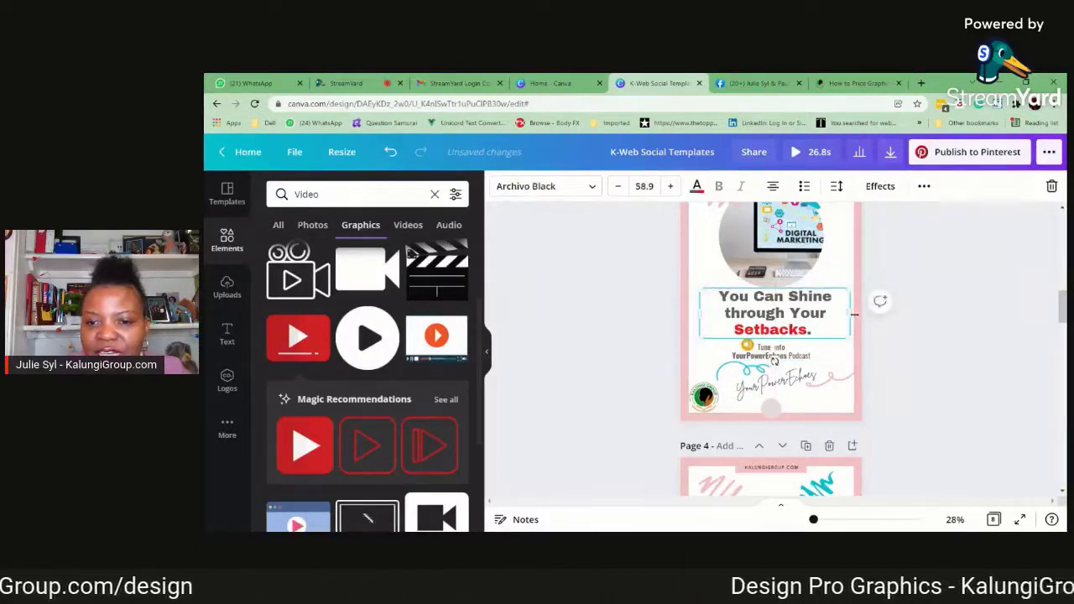
drag(855, 315, 797, 328)
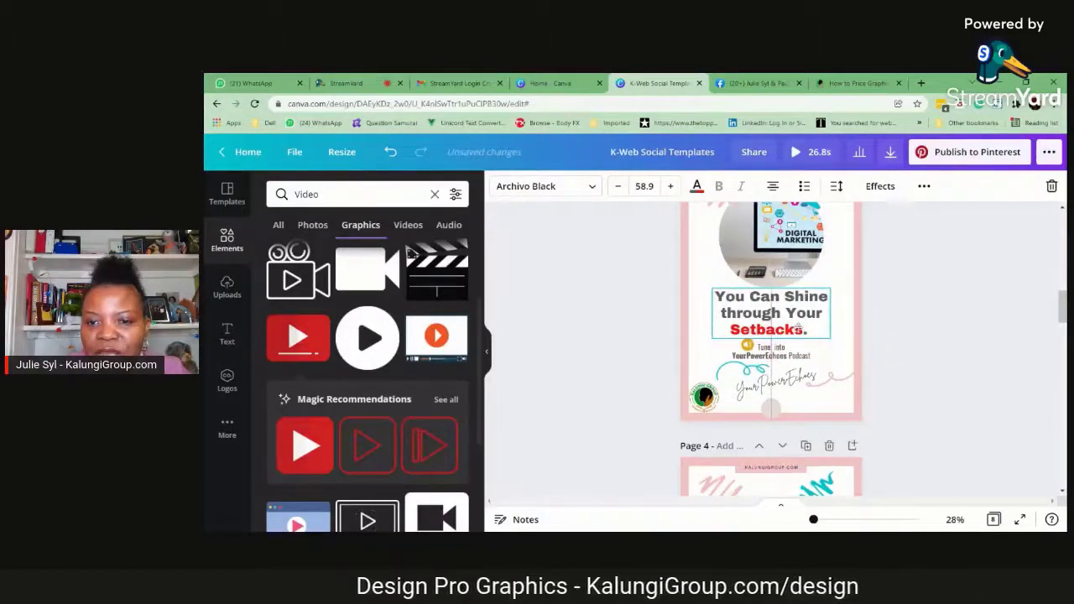
click(944, 332)
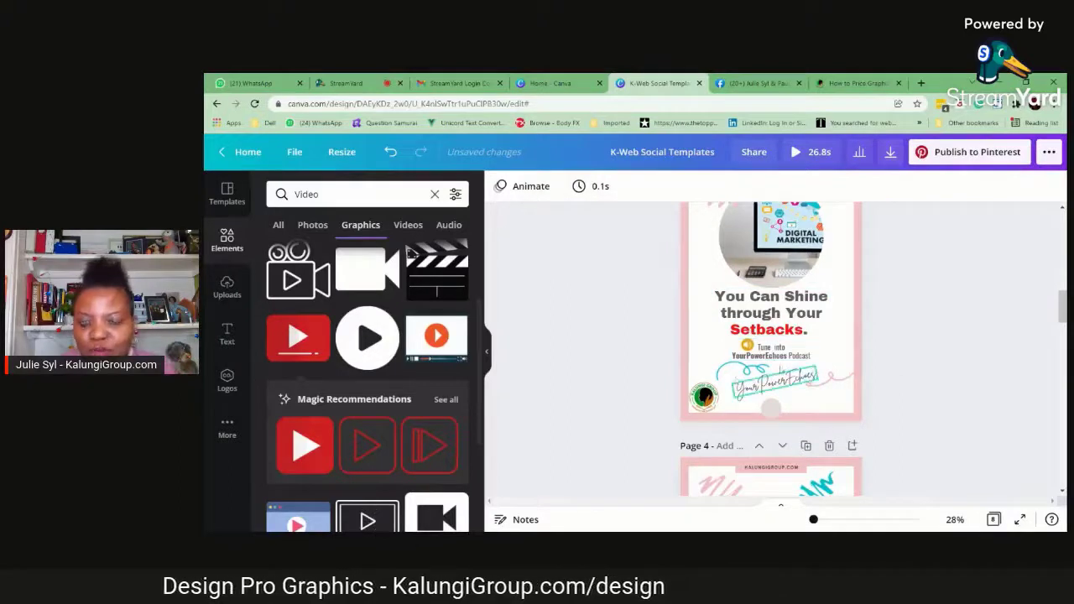
Shrink the teal swirl above page 3's signature and nudge the grouped podcast text and icon slightly down
click(732, 375)
drag(766, 368, 768, 363)
click(762, 384)
click(914, 343)
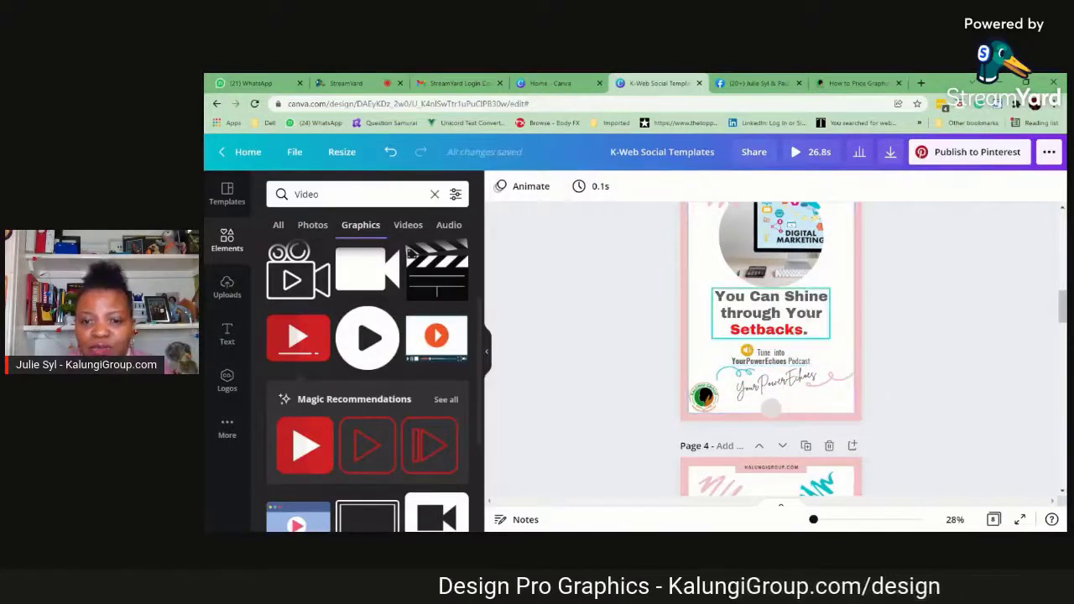
Set the line spacing of page 3's headline to 1.06
click(807, 316)
click(837, 186)
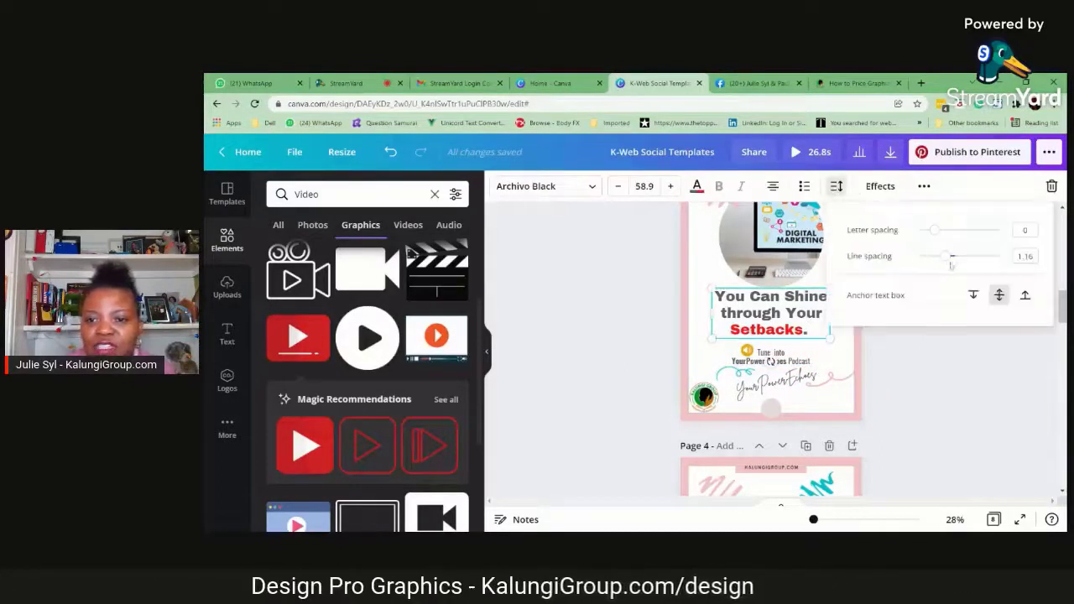
drag(947, 256, 942, 257)
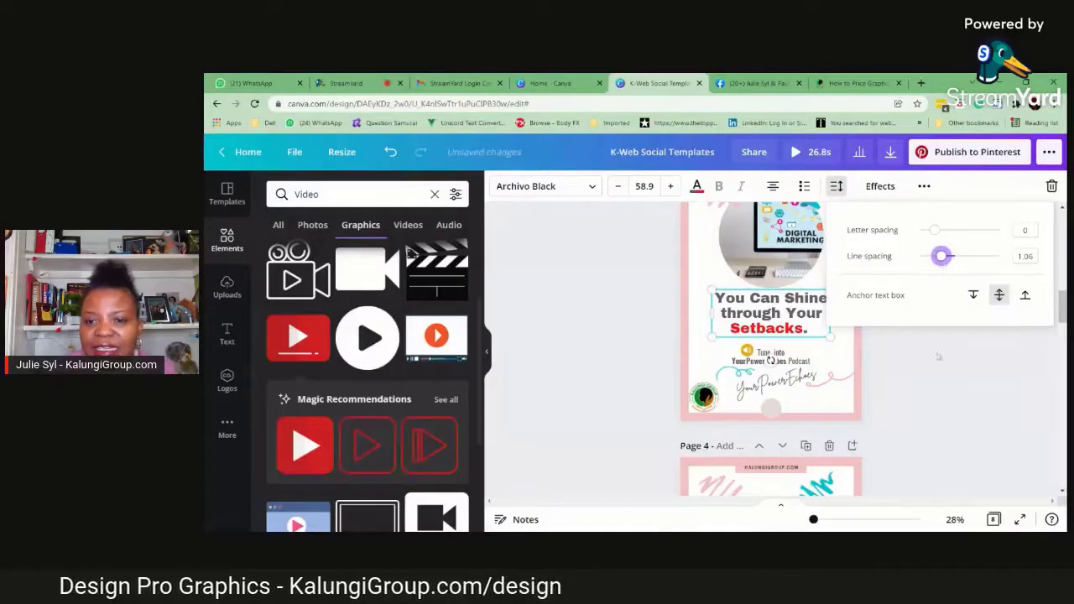
click(803, 334)
click(954, 354)
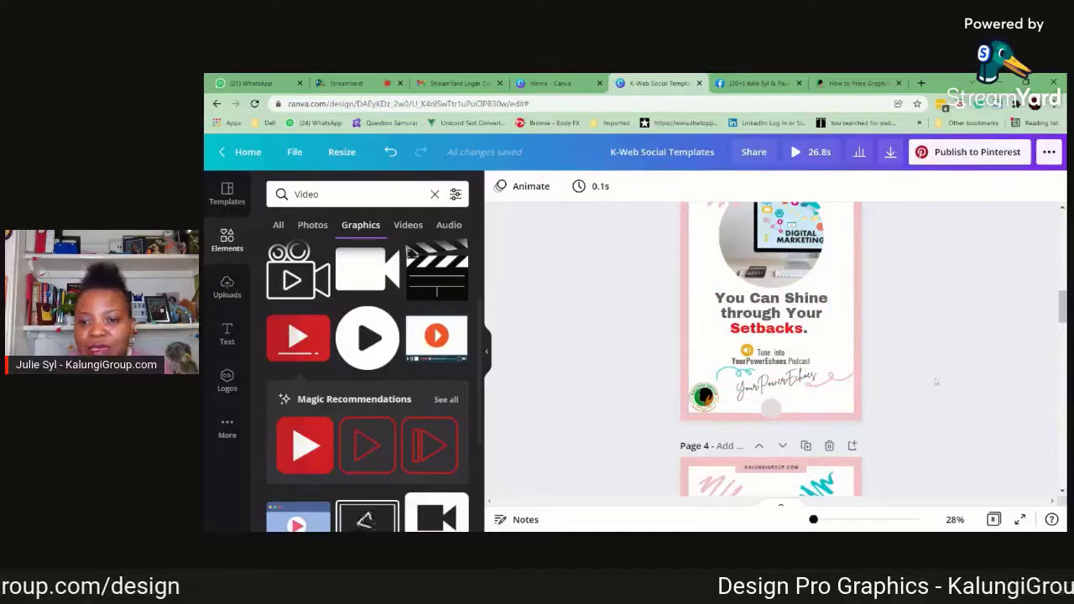
Change the font of page 5's "How To Shine Through Your Setbacks" headline to Archivo Black
scroll(936, 381, up, 1)
scroll(918, 382, down, 1)
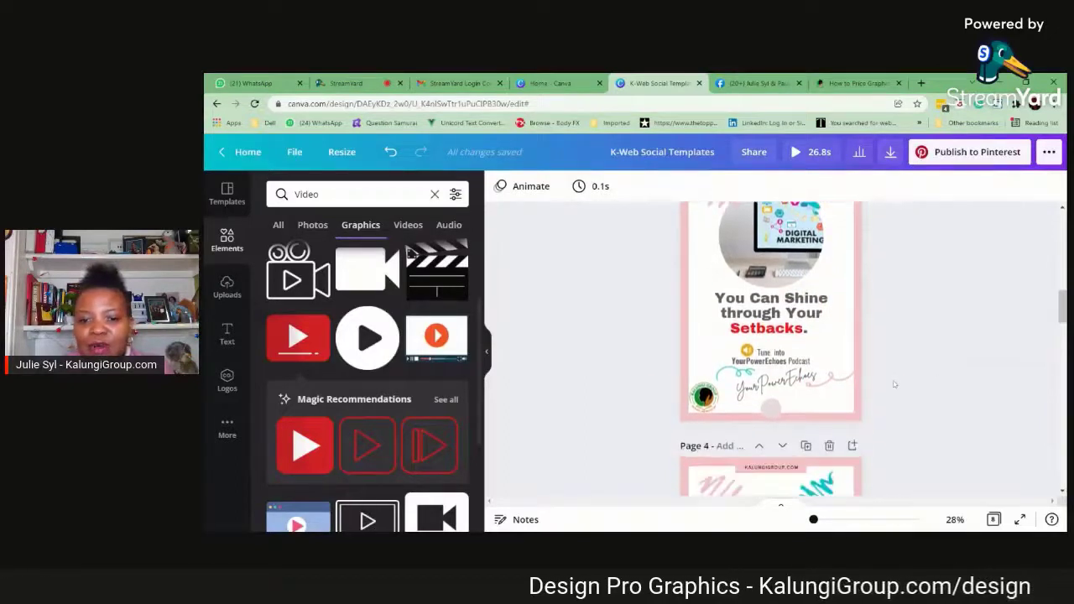
scroll(869, 359, down, 5)
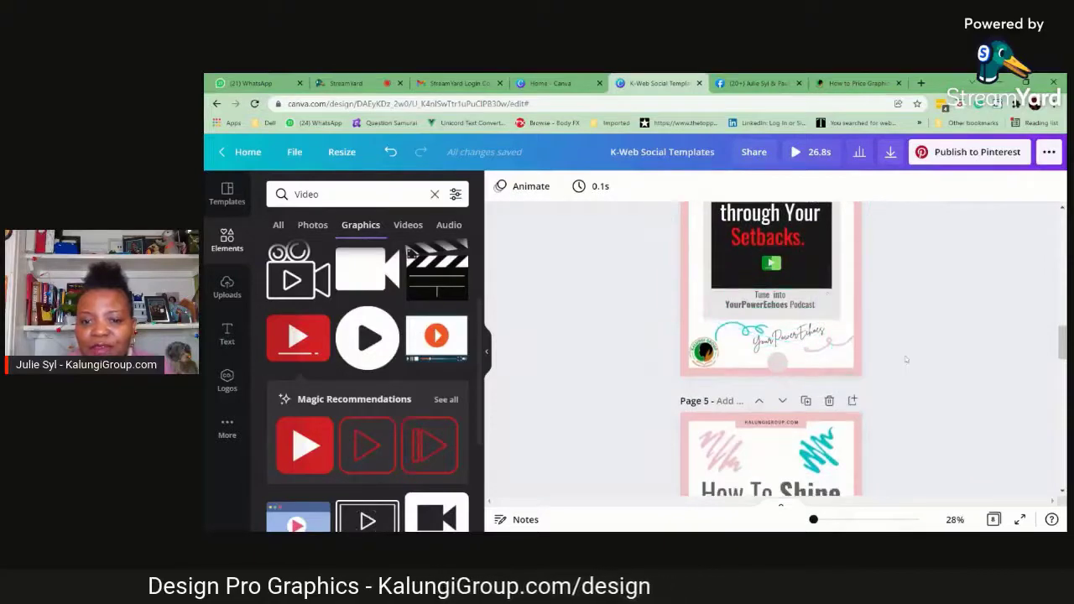
scroll(907, 362, down, 1)
scroll(929, 327, down, 3)
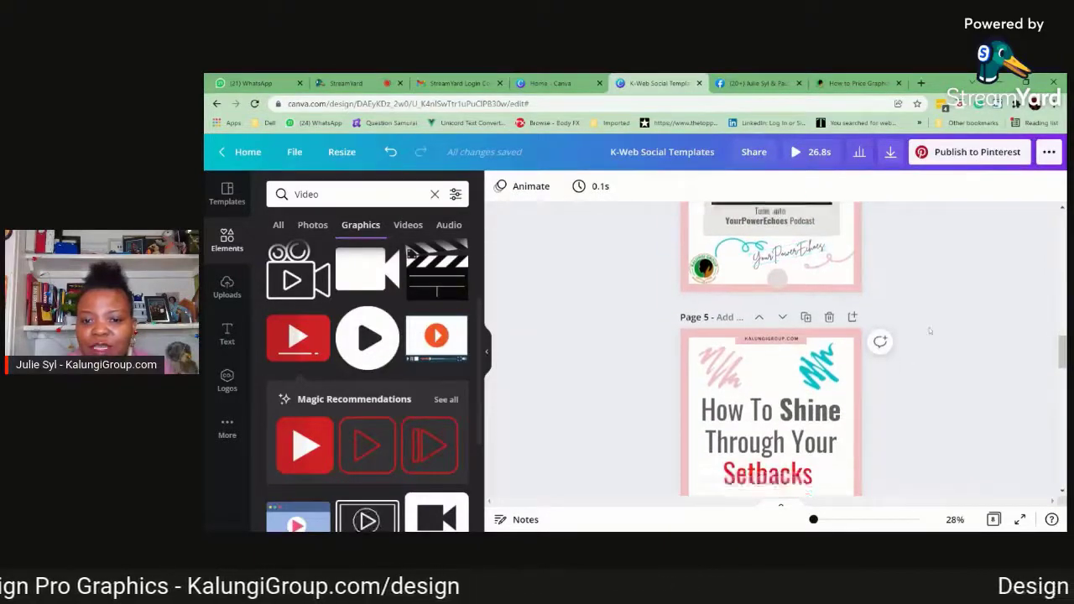
scroll(895, 349, up, 2)
scroll(894, 349, up, 3)
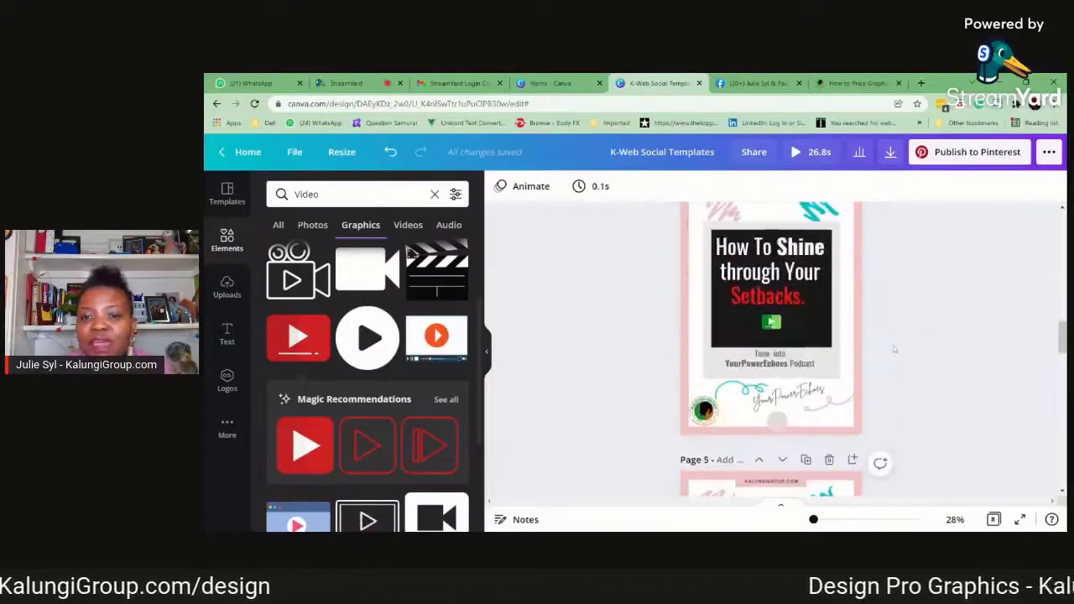
scroll(895, 349, down, 5)
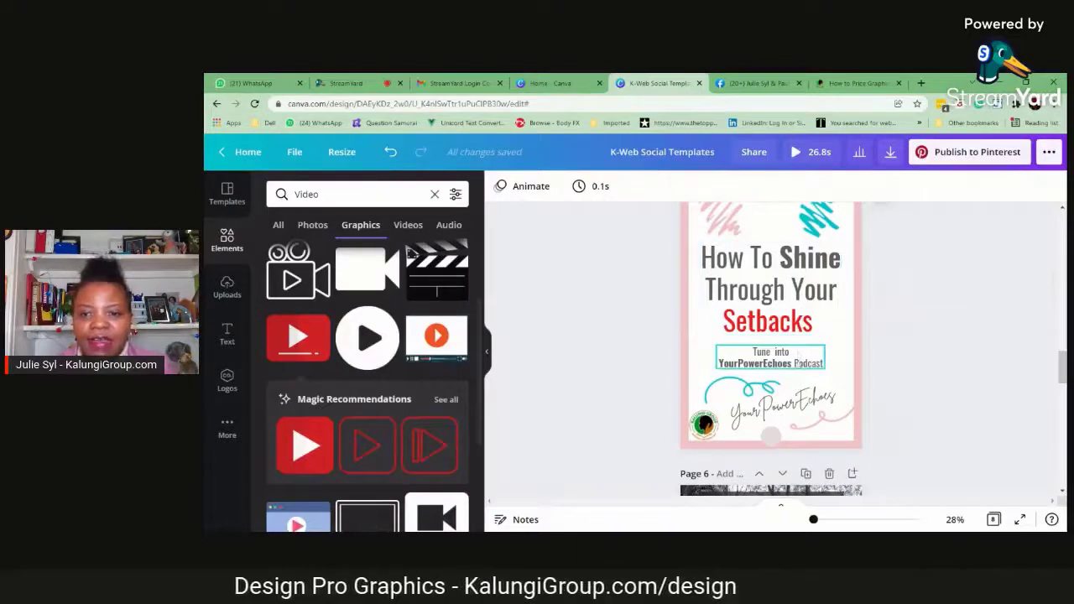
click(800, 296)
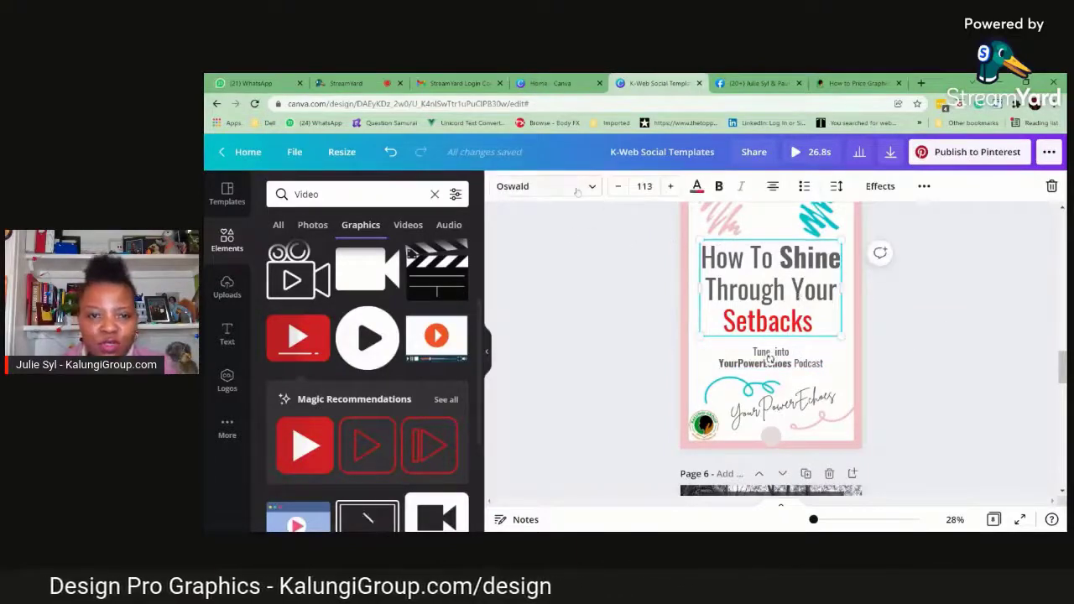
click(577, 189)
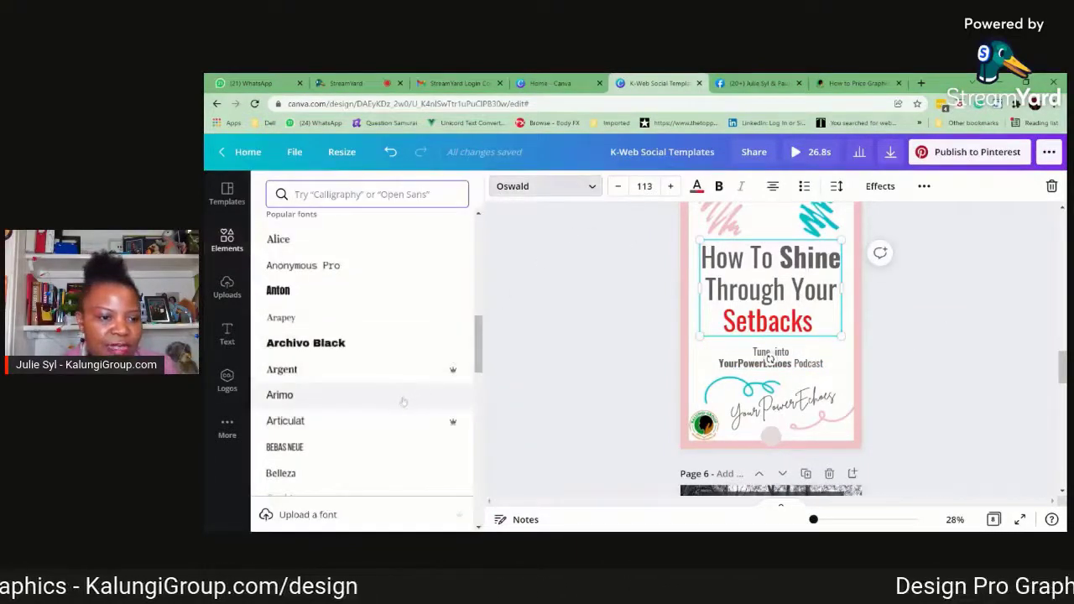
click(344, 344)
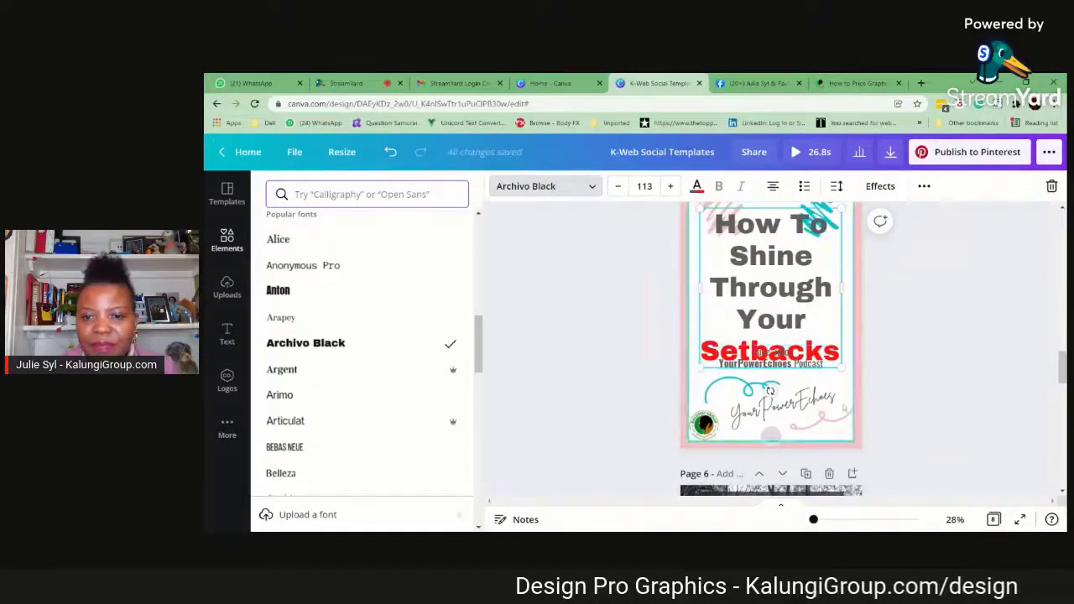
Shrink page 5's handwritten signature to size 40.3, and reduce the teal swirl and place it just above the signature
click(799, 434)
drag(837, 428, 800, 420)
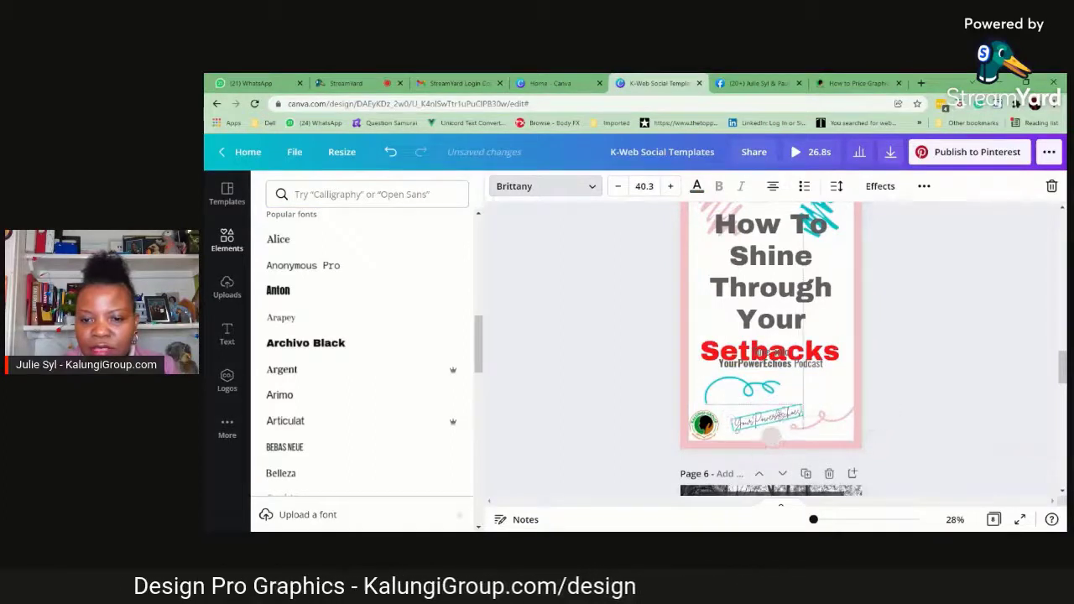
click(772, 402)
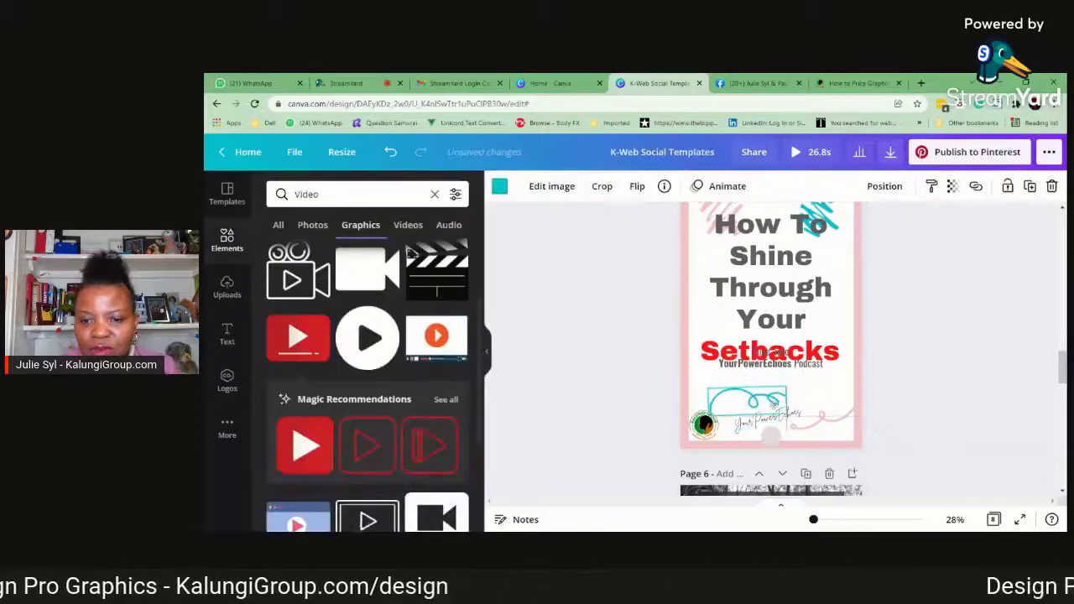
drag(707, 385, 732, 396)
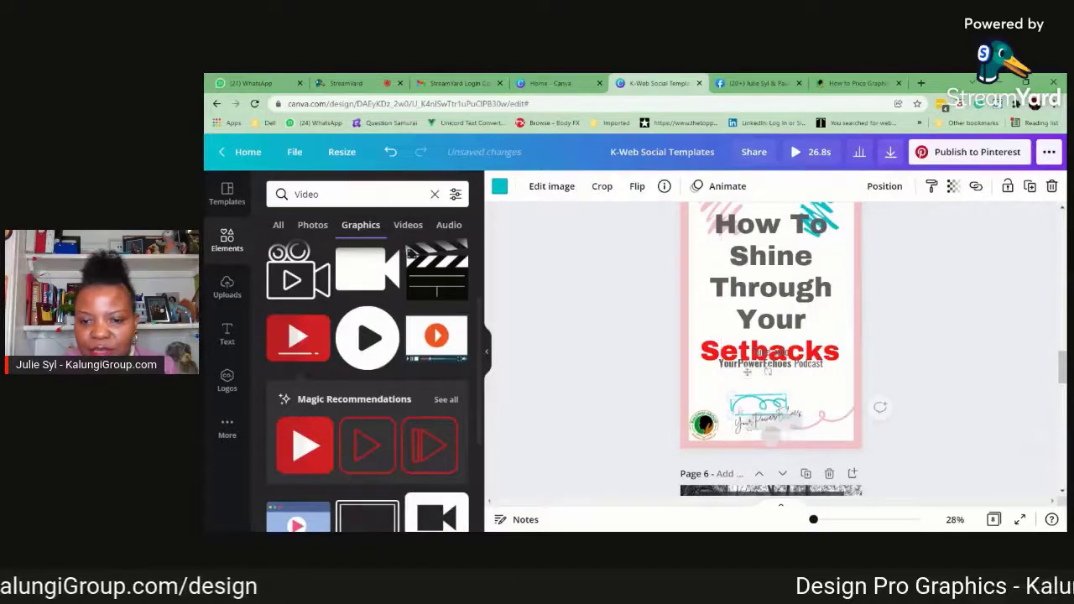
Shrink the pink swirl beside page 5's signature and move the "Tune into YourPowerEchoes Podcast" text below the headline
click(825, 417)
drag(793, 433, 805, 428)
drag(790, 368, 790, 391)
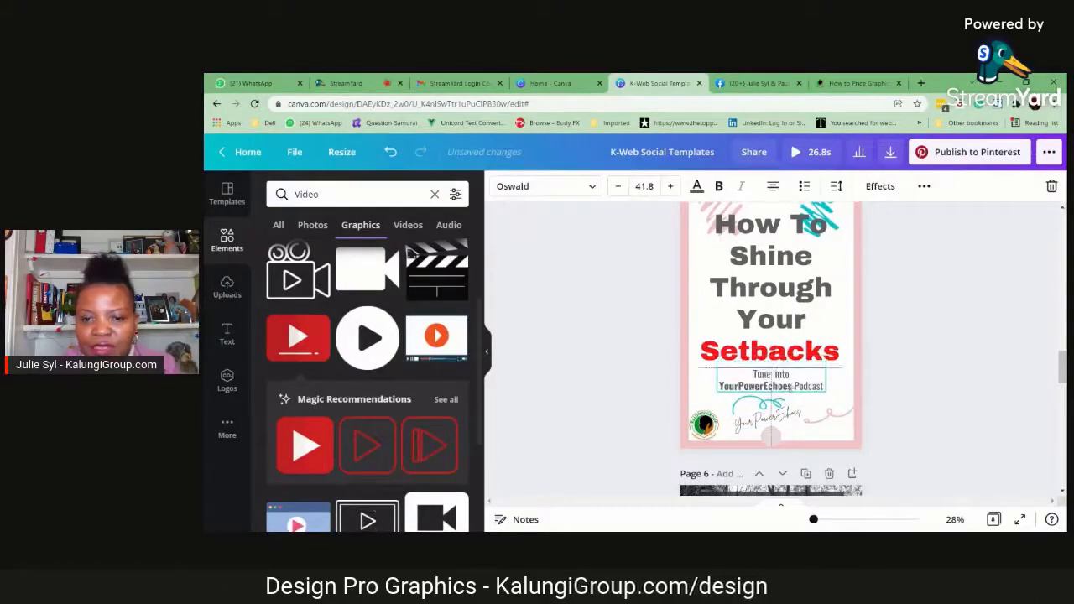
Shrink the teal and pink scribbles on page 5 into the upper corners, clear of the headline
scroll(793, 369, up, 2)
mouse_move(821, 333)
mouse_down()
mouse_move(830, 328)
mouse_move(821, 342)
mouse_up()
click(722, 324)
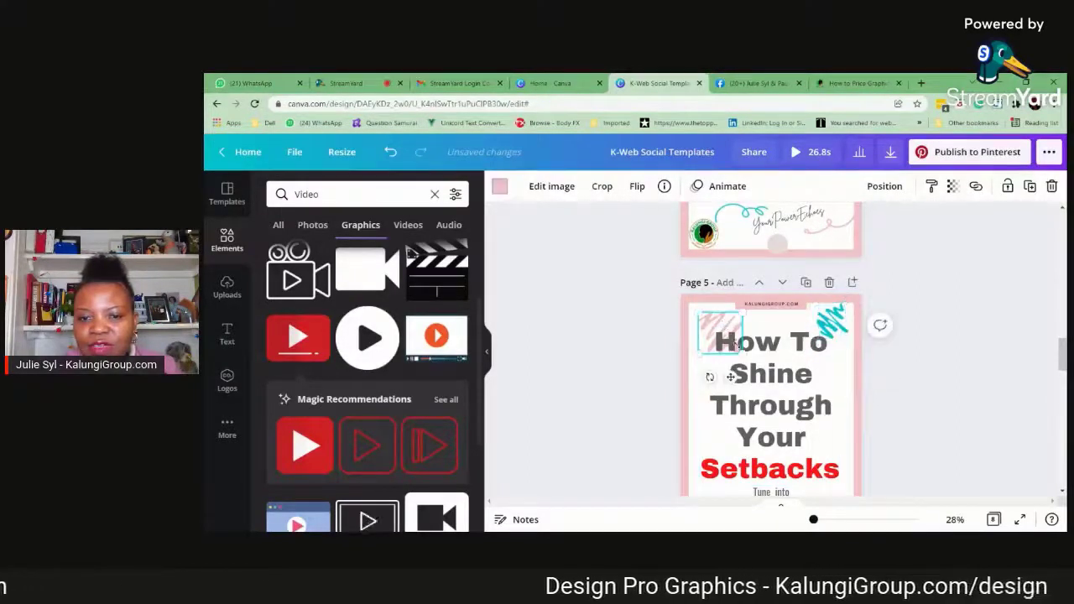
drag(743, 353, 706, 313)
Tighten the line spacing of page 5's "How To Shine Through Your Setbacks" headline
click(770, 373)
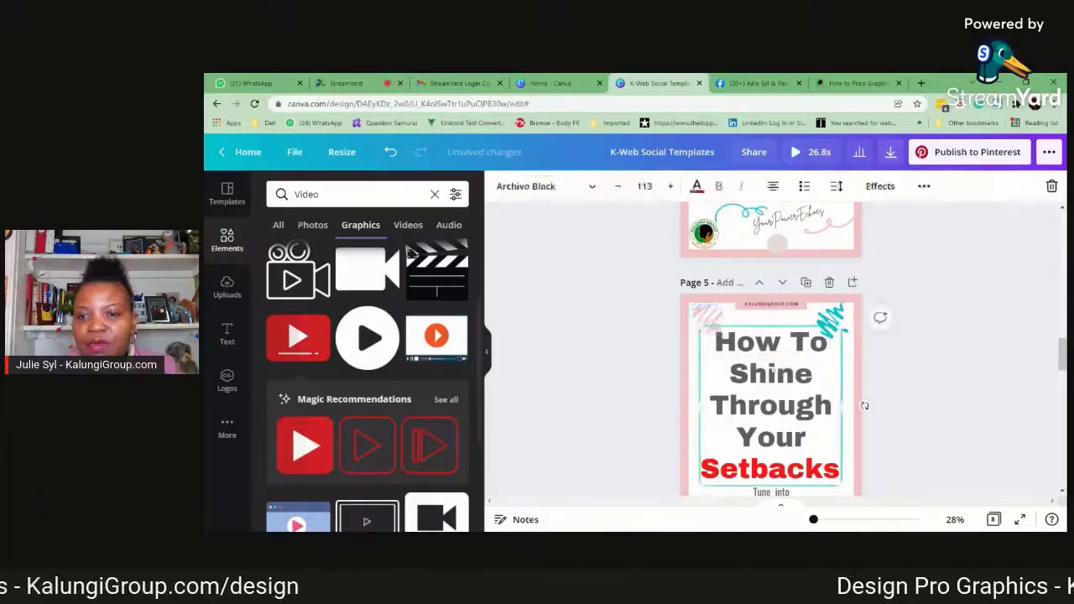
click(836, 186)
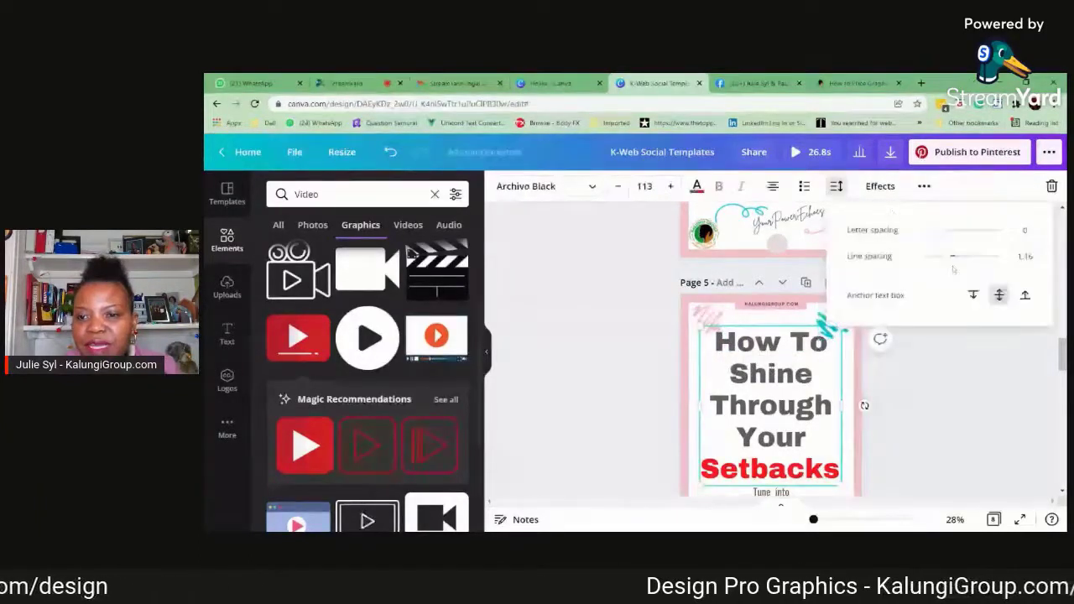
drag(954, 257, 937, 257)
click(965, 384)
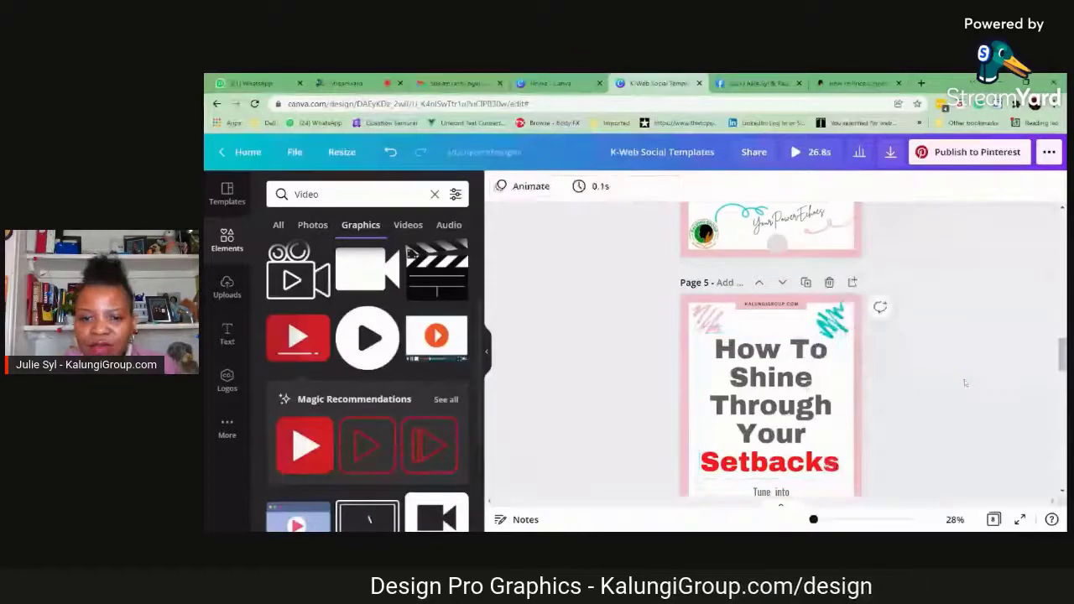
Shrink page 5's "Tune into YourPowerEchoes Podcast" text to size 34.5 and shift it slightly toward the page's centre
scroll(965, 384, down, 1)
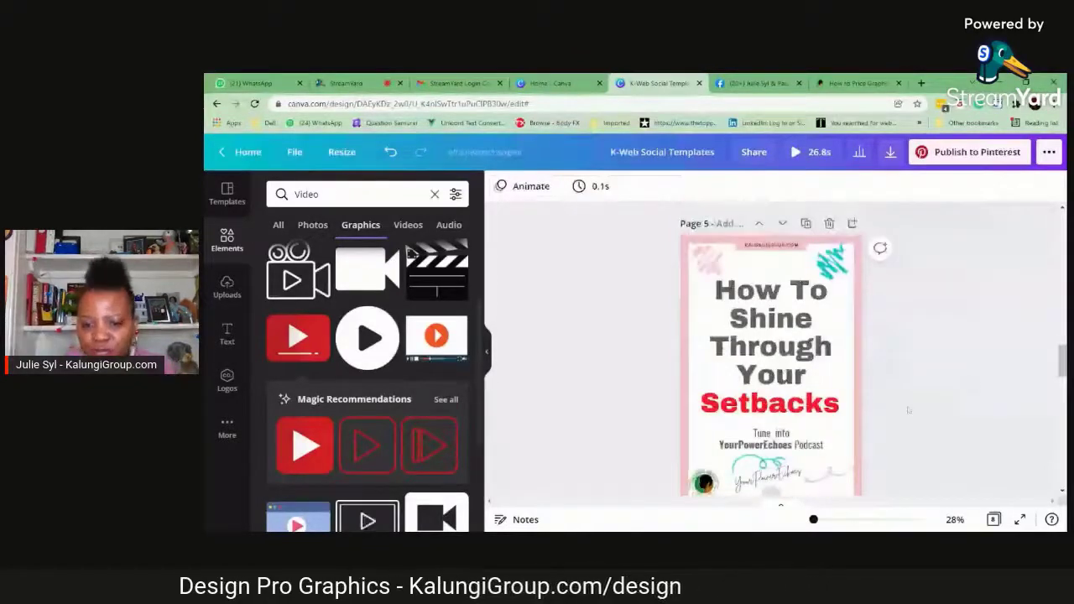
scroll(908, 410, down, 1)
click(777, 385)
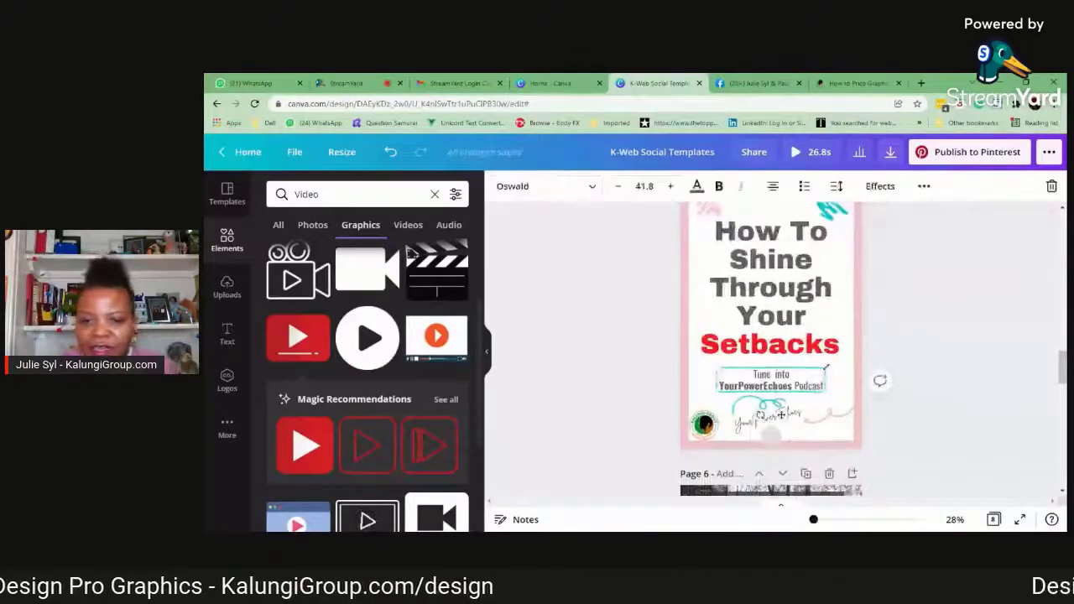
drag(827, 367, 809, 374)
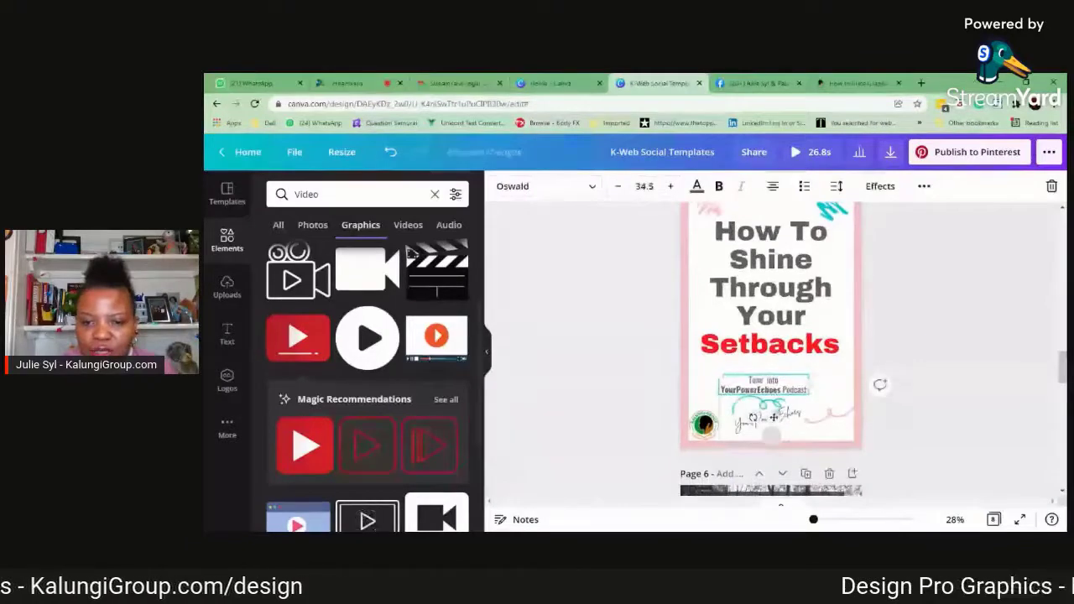
drag(773, 417, 777, 413)
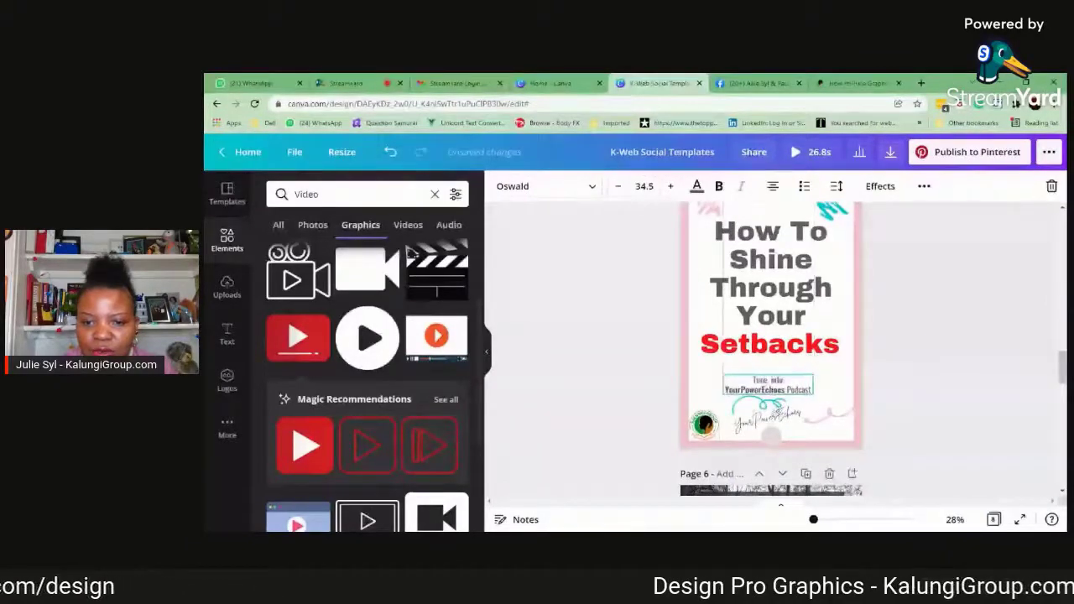
scroll(829, 273, up, 5)
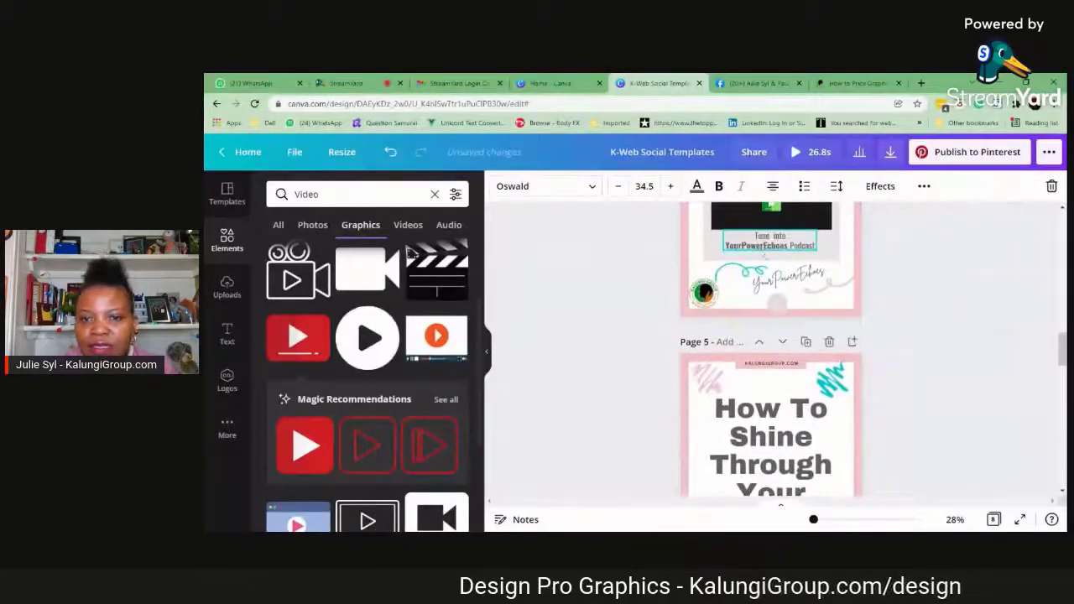
scroll(828, 274, up, 2)
scroll(778, 418, down, 6)
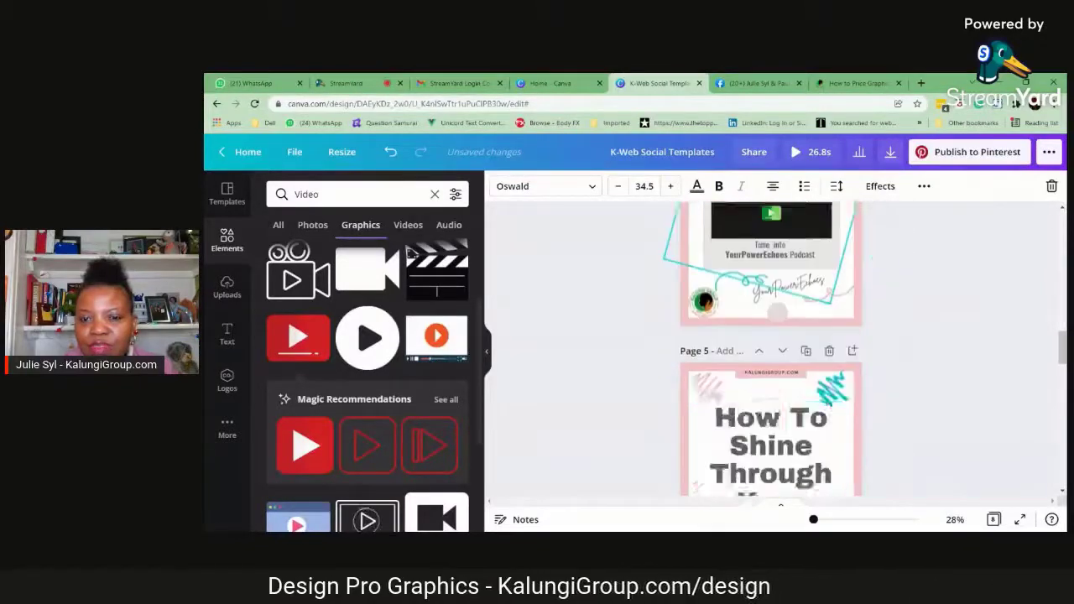
Duplicate page 3's "Tune into YourPowerEchoes Podcast" group with the speaker icon and place the copy above page 5's signature, replacing the plain text
scroll(876, 248, up, 5)
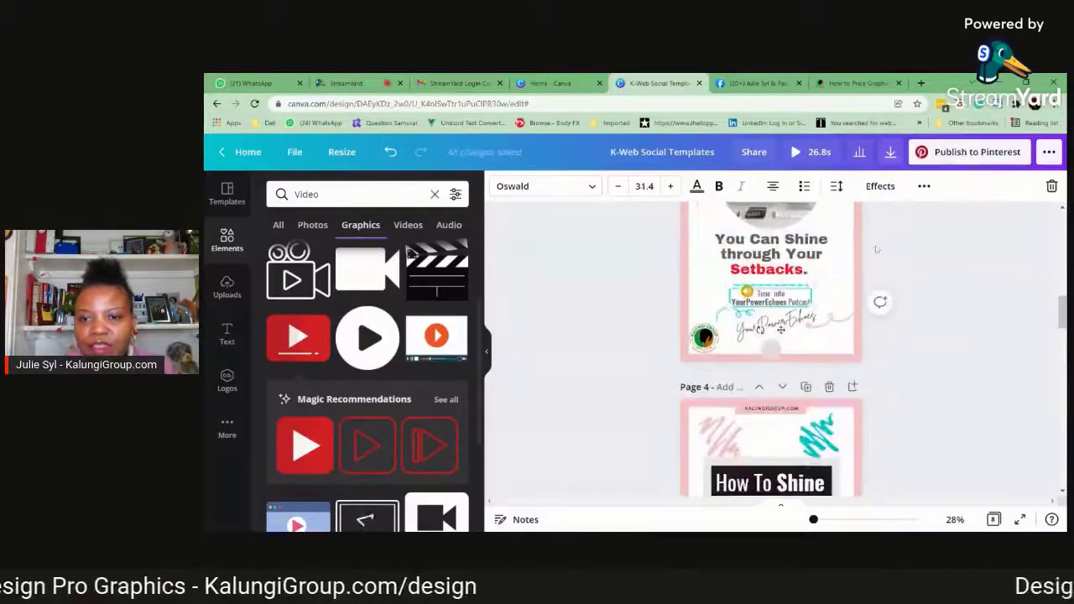
click(923, 186)
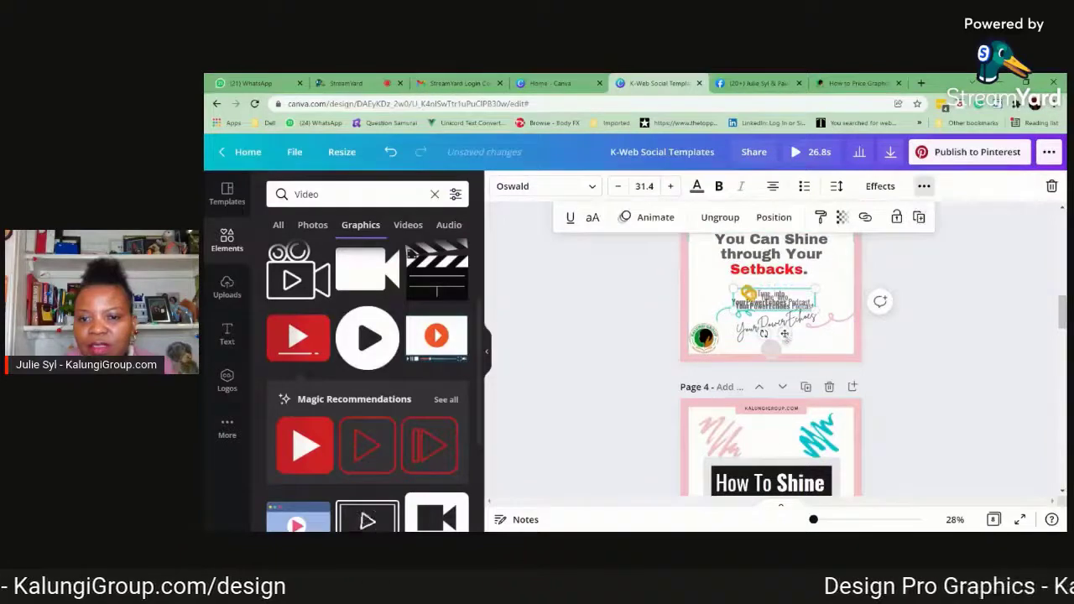
drag(785, 336, 774, 499)
scroll(774, 486, down, 3)
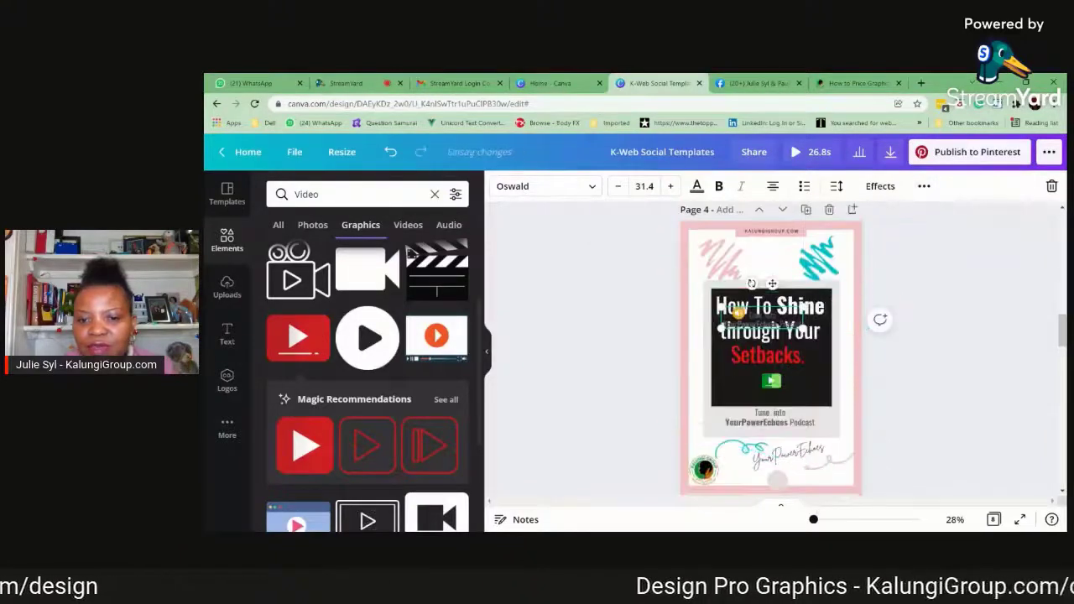
drag(781, 320, 787, 385)
scroll(787, 395, down, 4)
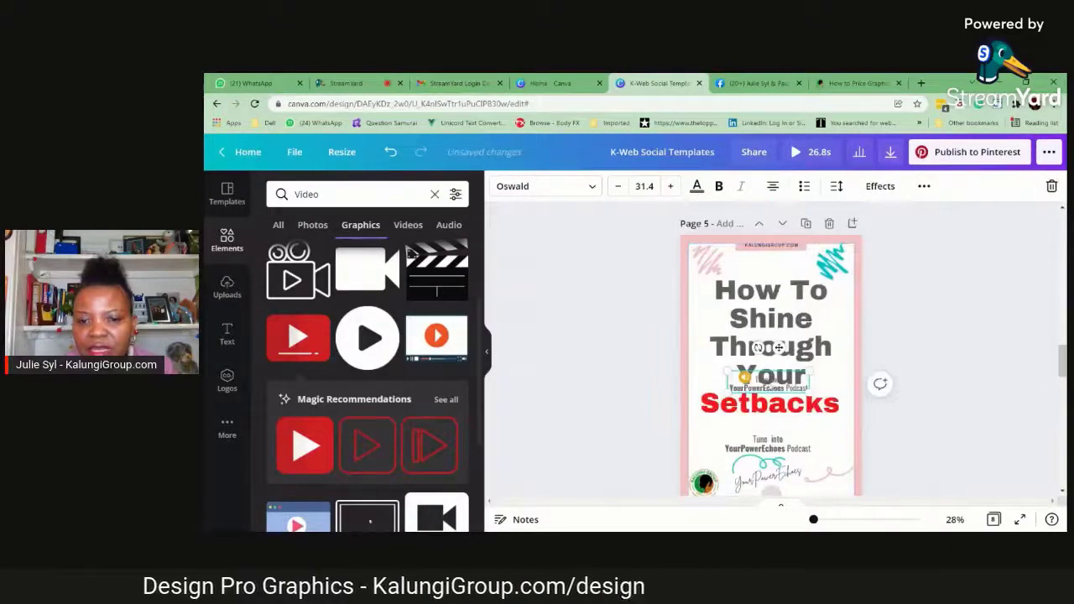
drag(778, 346, 788, 444)
click(908, 445)
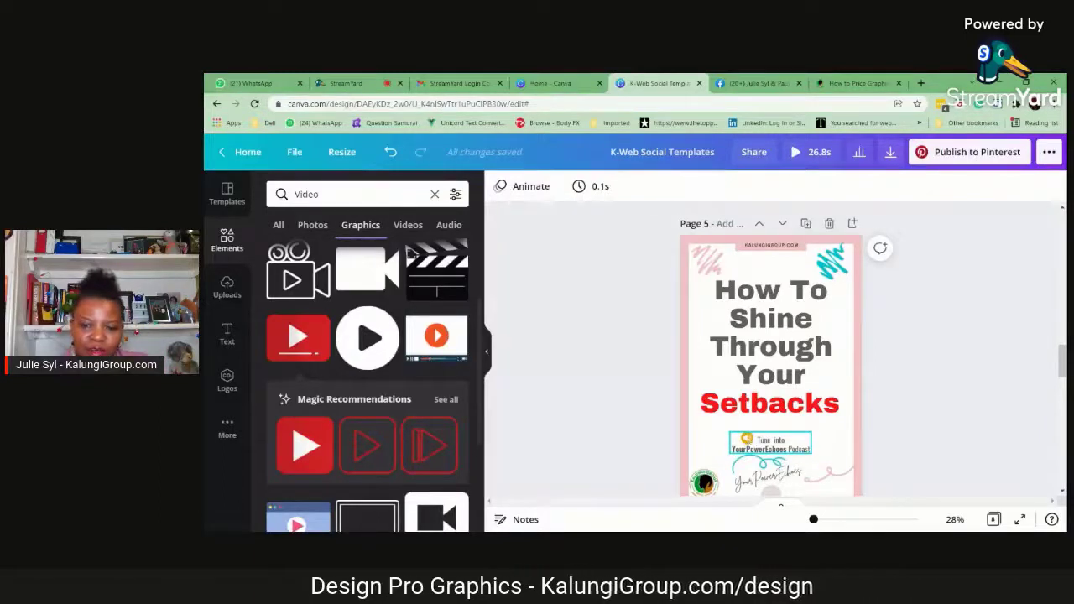
Replace the pale circle at the bottom of page 5 with the shrunken round logo and shift the signature with its teal swirl leftward
scroll(1007, 390, down, 1)
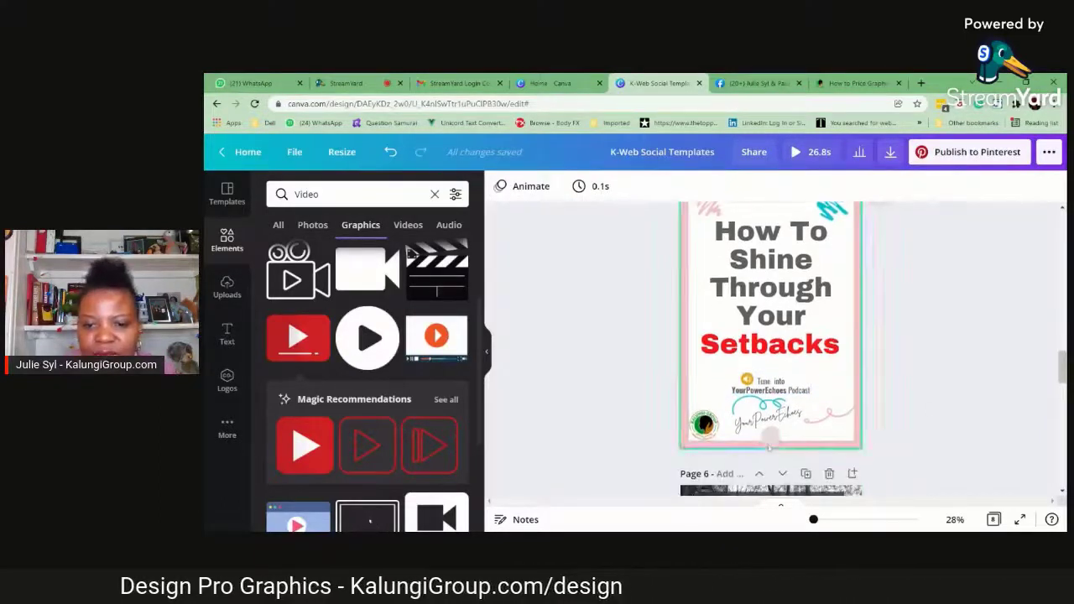
click(770, 436)
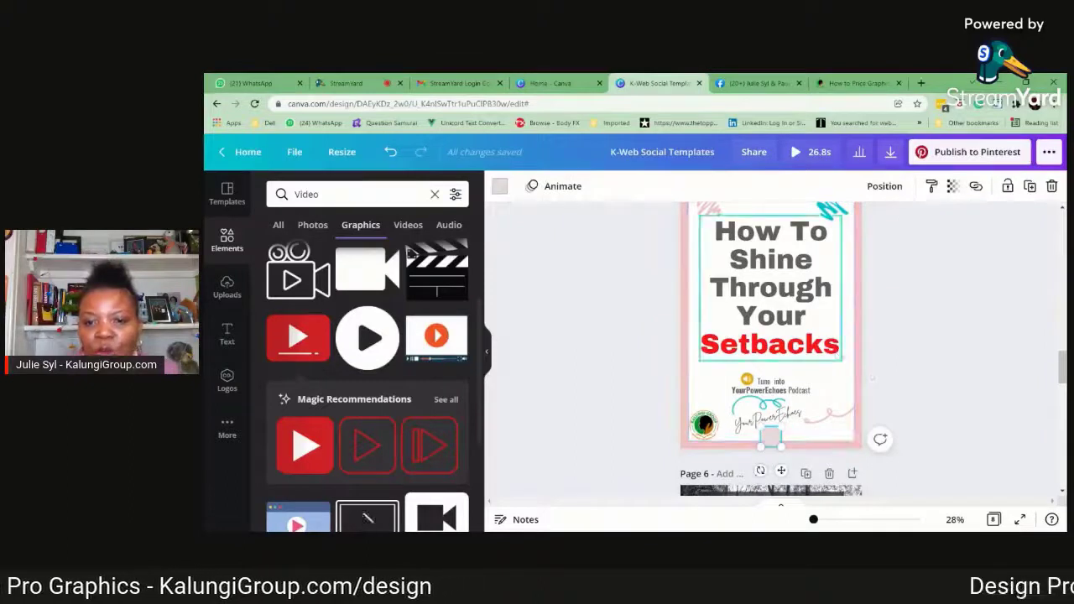
click(1052, 186)
drag(704, 423, 771, 430)
click(998, 450)
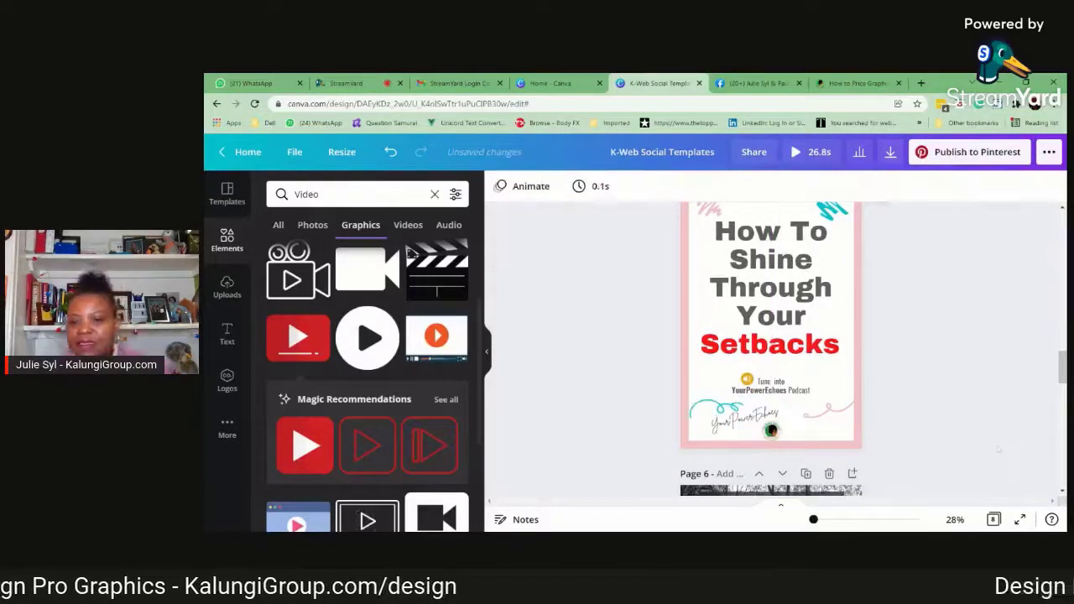
Try green, red and light grey for page 5's border, and set it back to pink
scroll(955, 417, up, 2)
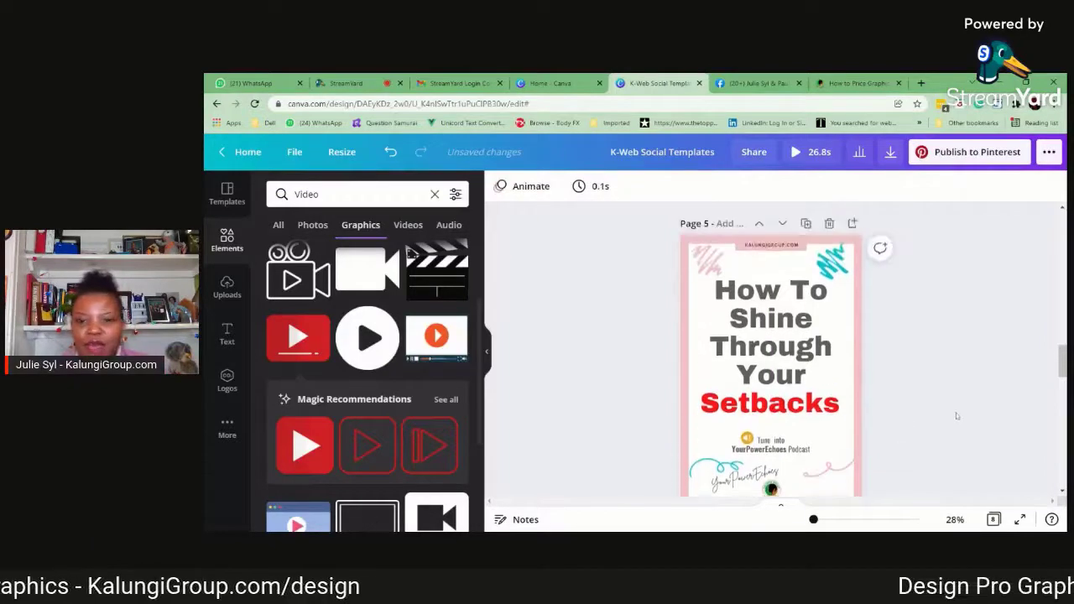
click(858, 367)
click(500, 185)
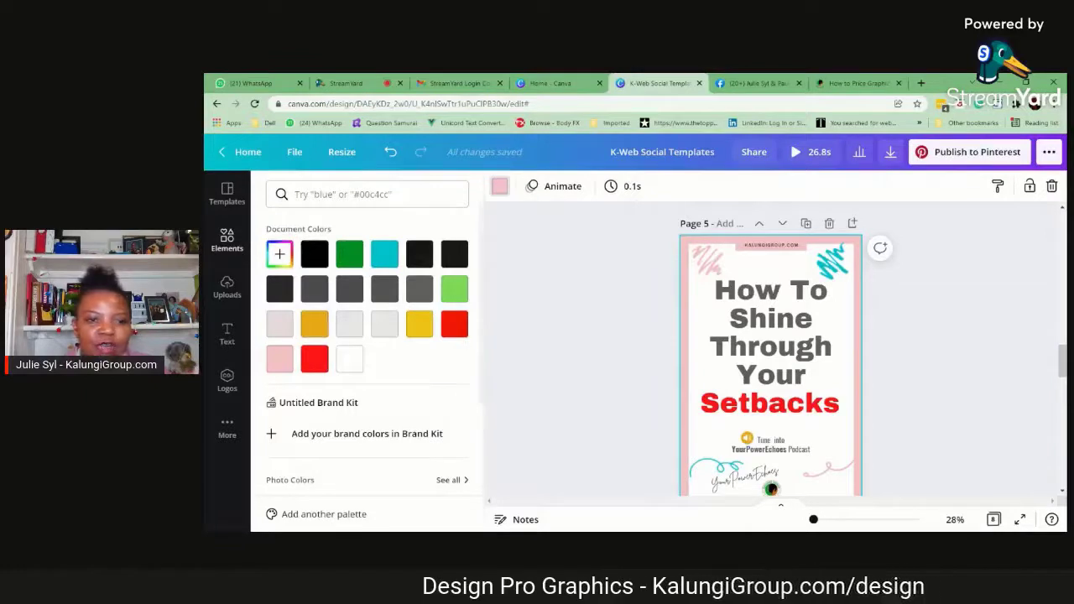
click(350, 253)
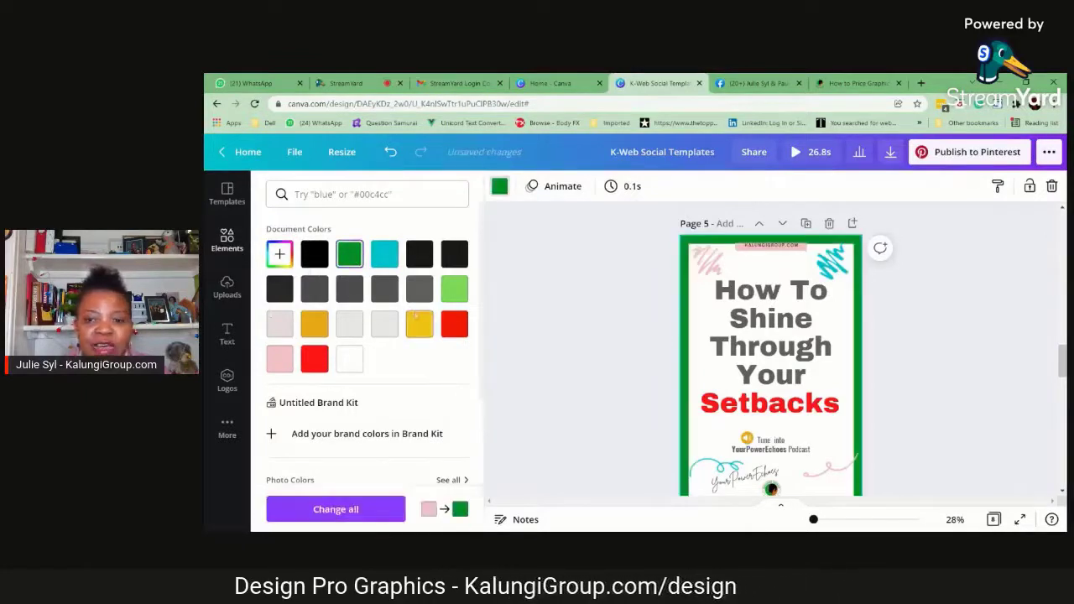
click(315, 369)
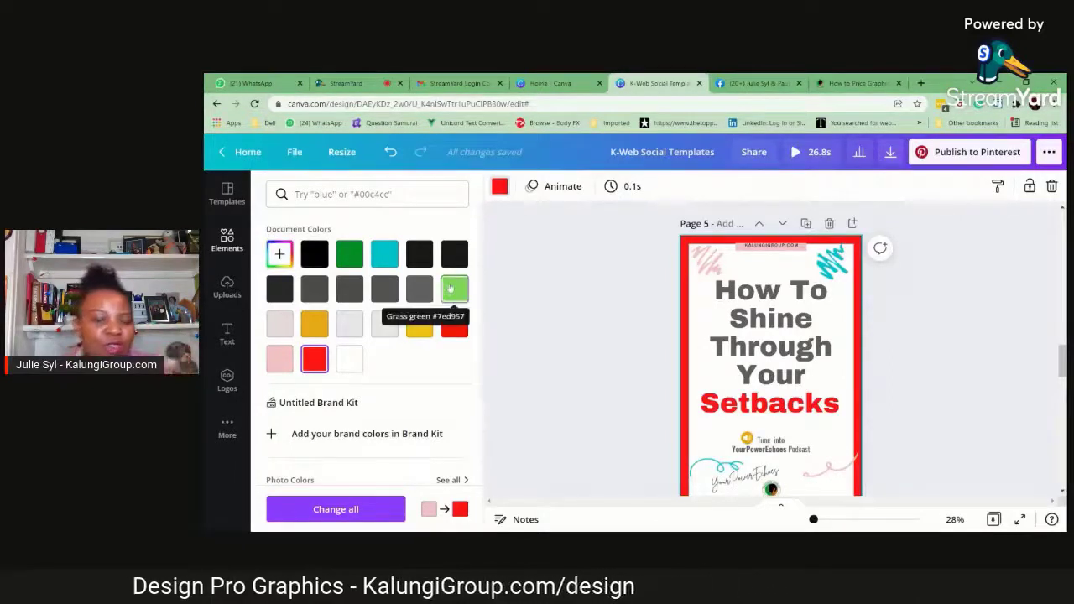
click(351, 329)
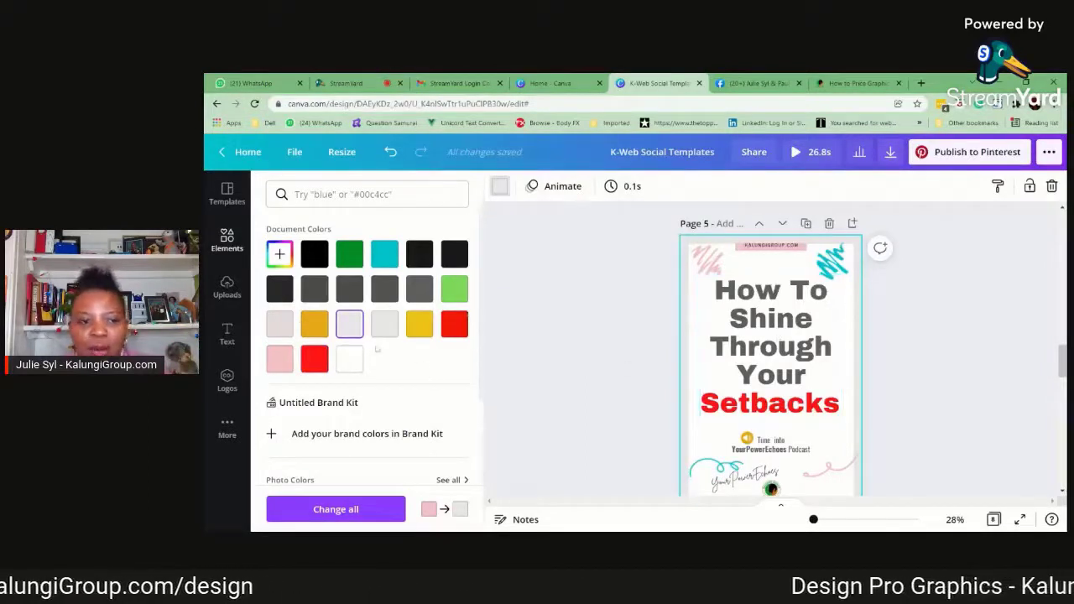
click(280, 358)
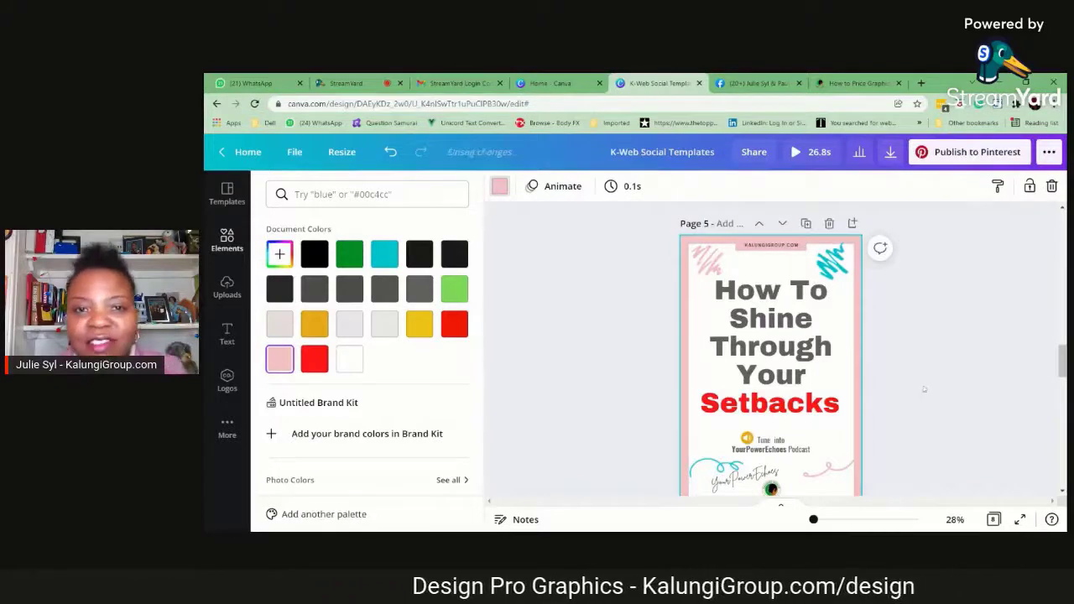
scroll(924, 388, down, 1)
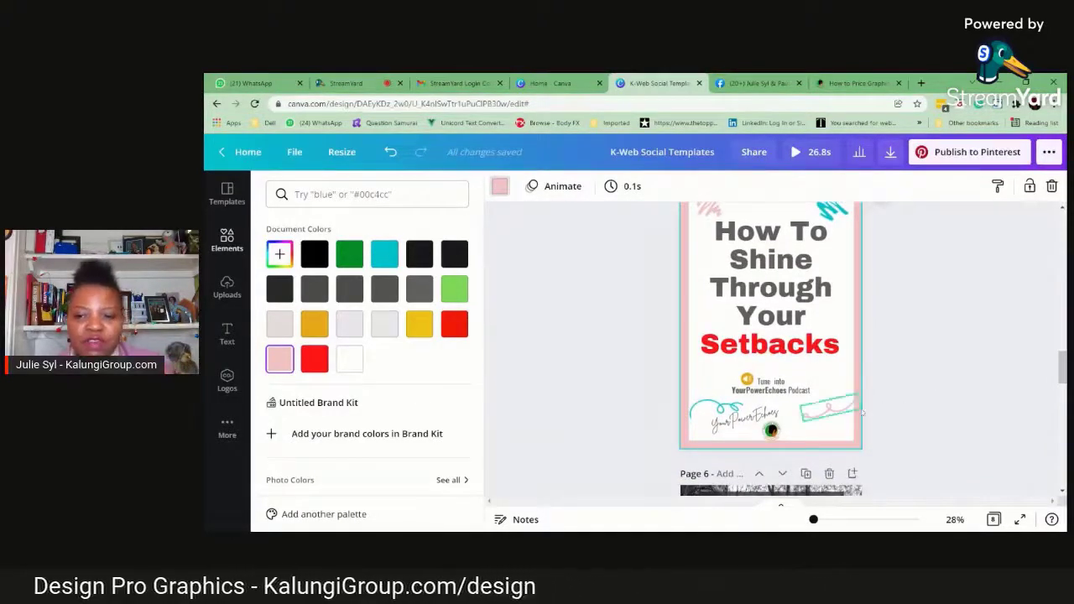
scroll(887, 408, up, 1)
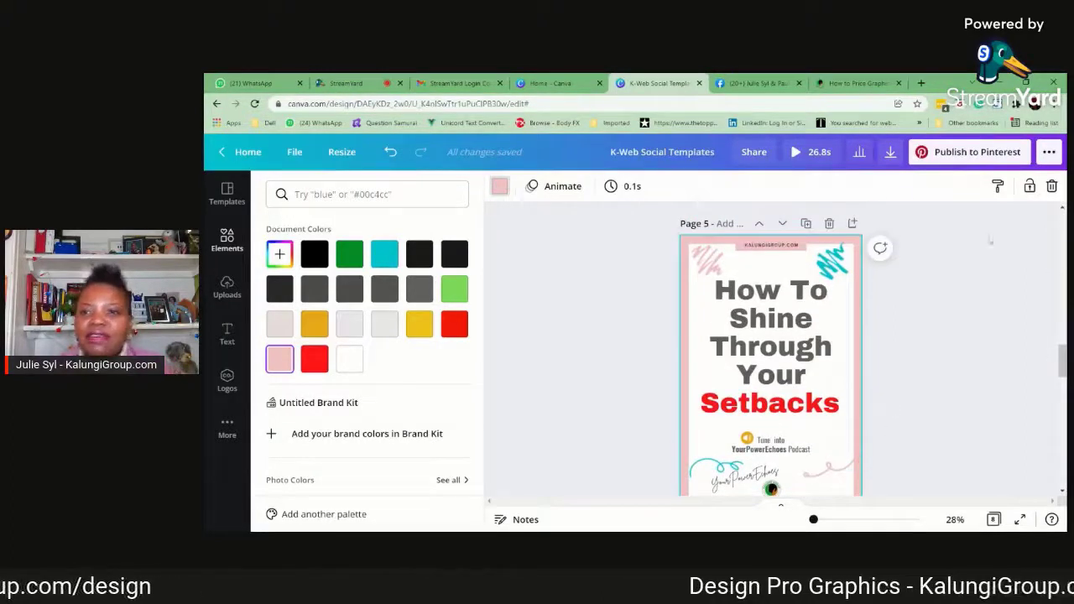
Examine the design's scheduling calendar and the options for publishing to Pinterest, and close both without publishing
click(1049, 153)
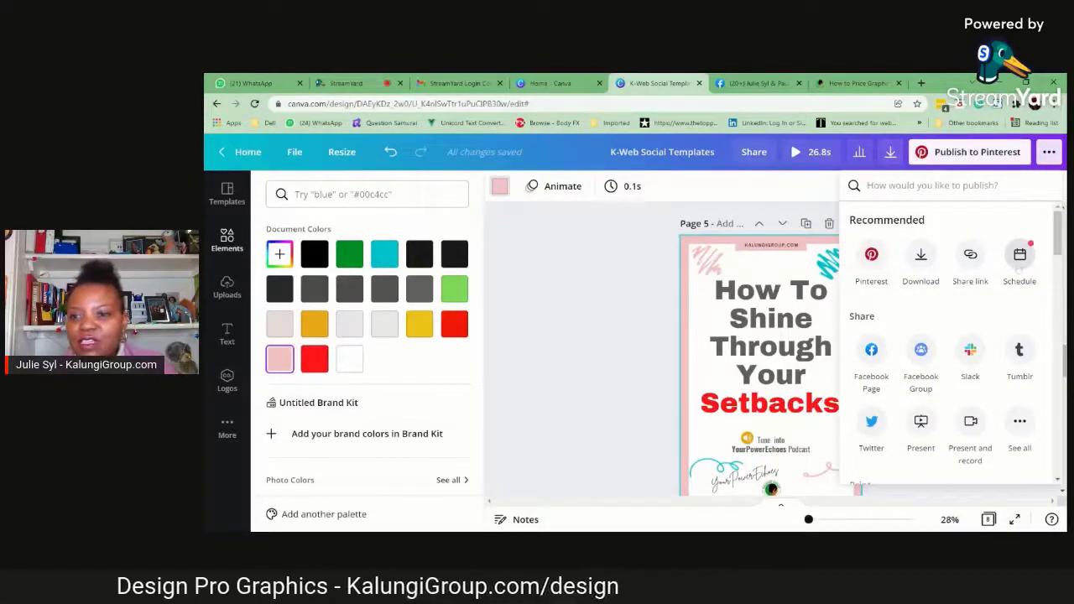
click(1019, 261)
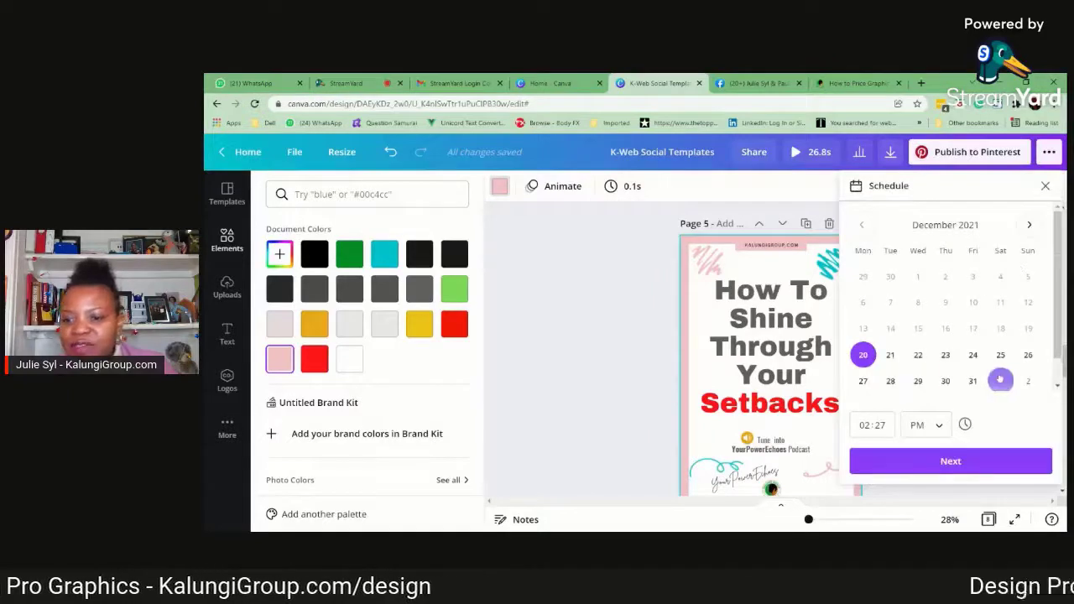
scroll(1025, 361, down, 1)
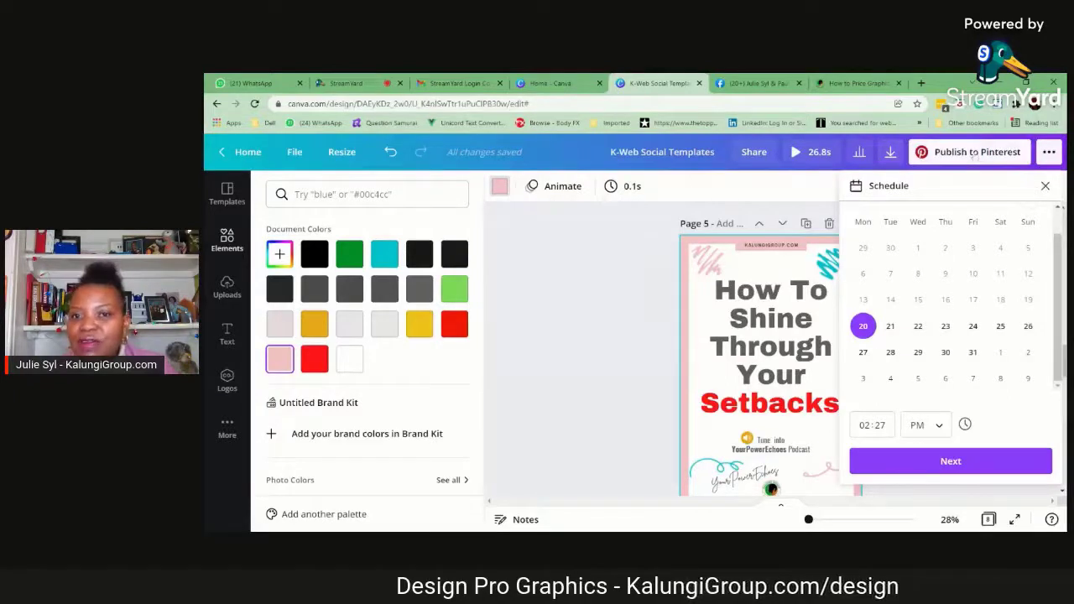
click(1045, 186)
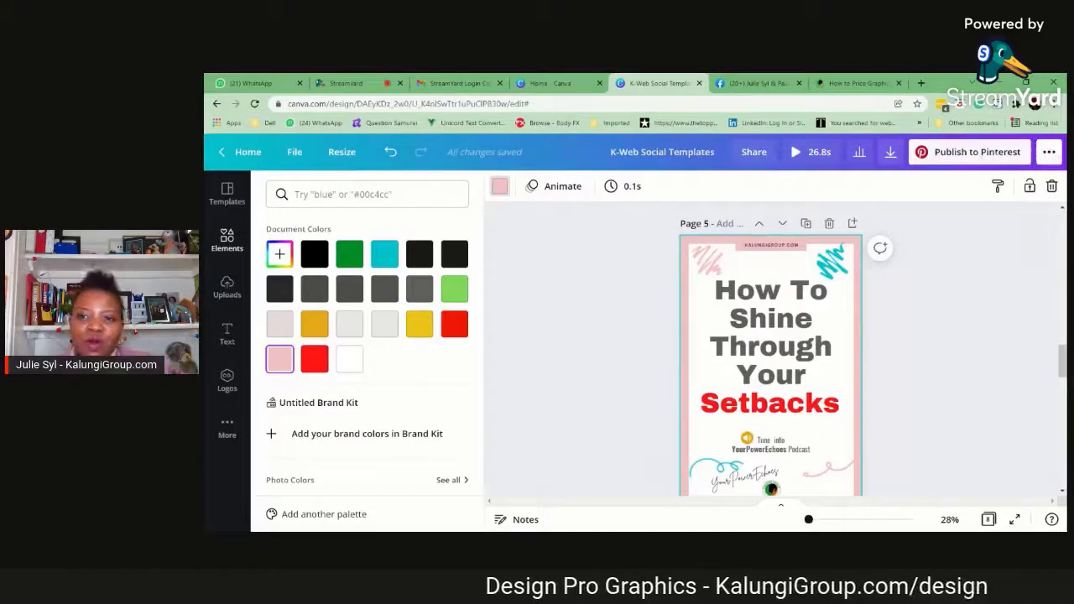
click(978, 153)
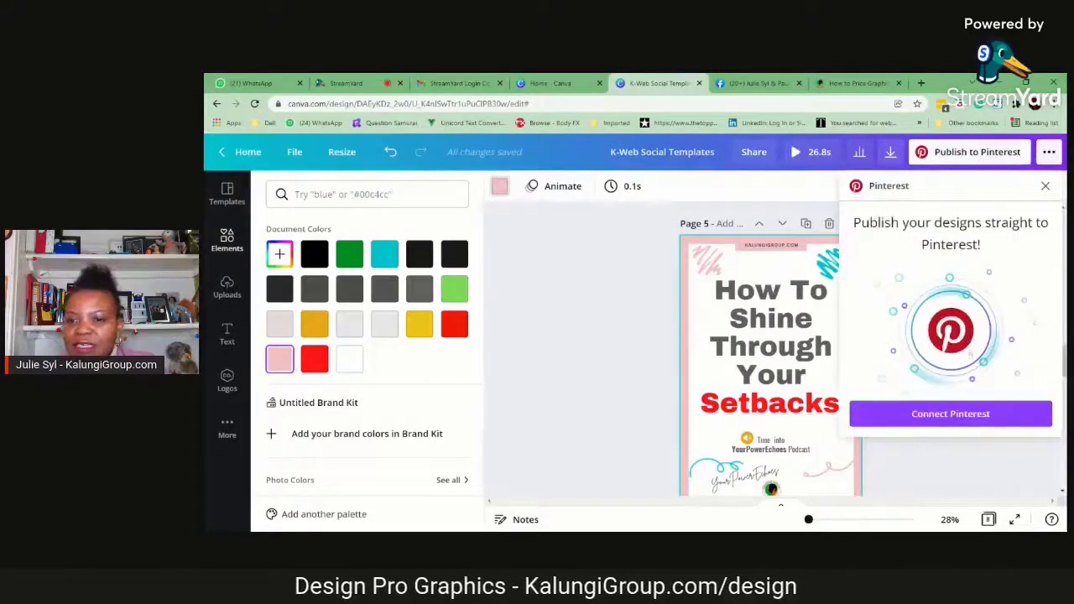
click(978, 416)
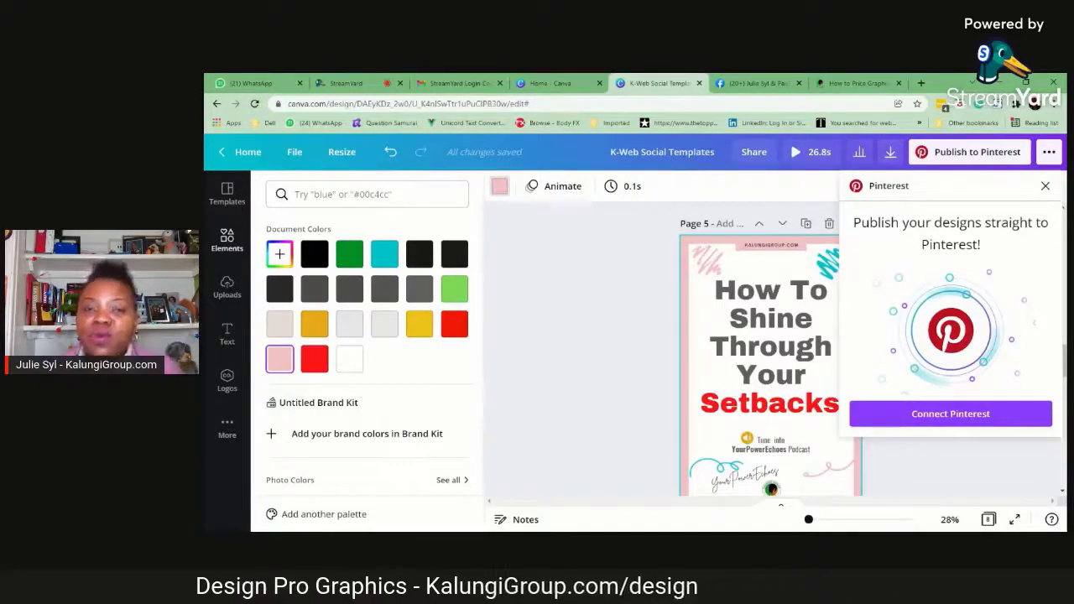
click(1046, 186)
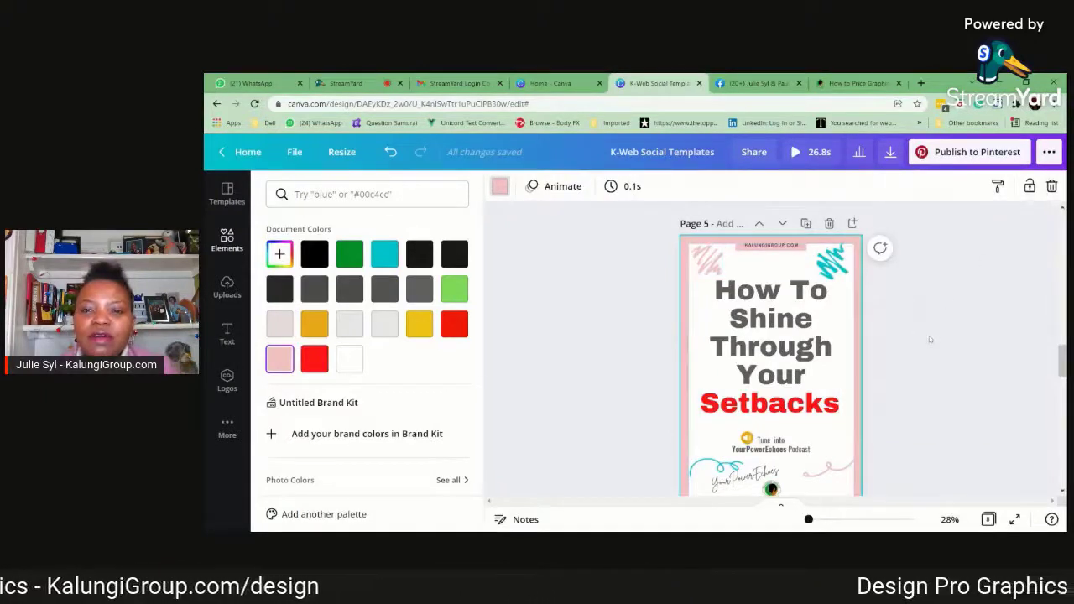
Look over the page 2 pin and its source article "How Much Does It Cost – How to Price Graphic Designs?" on kalungigroup.com, and return to Canva
scroll(930, 336, up, 3)
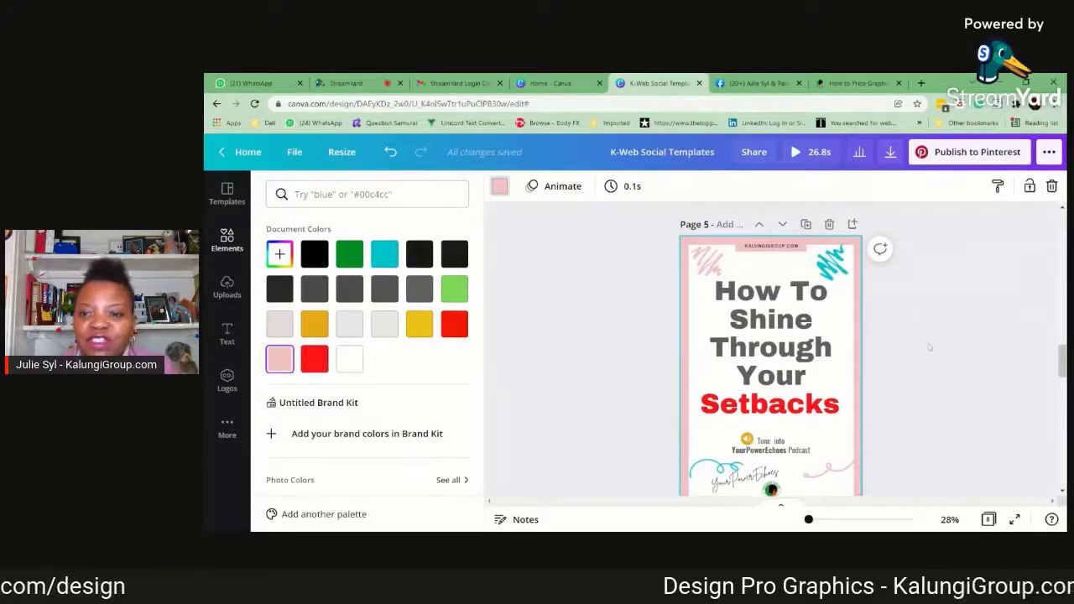
scroll(930, 336, up, 6)
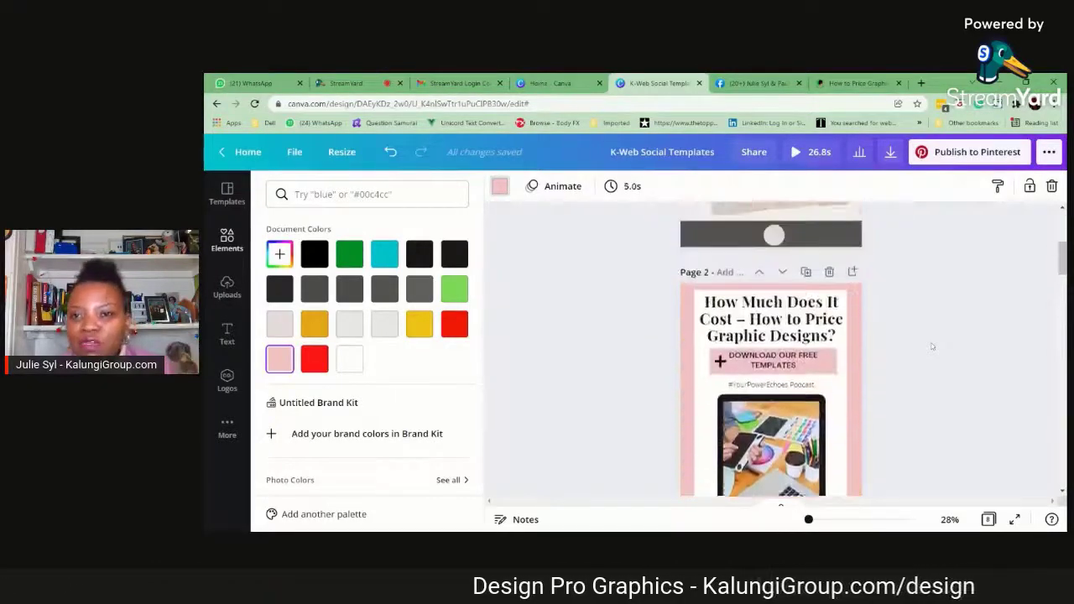
click(857, 83)
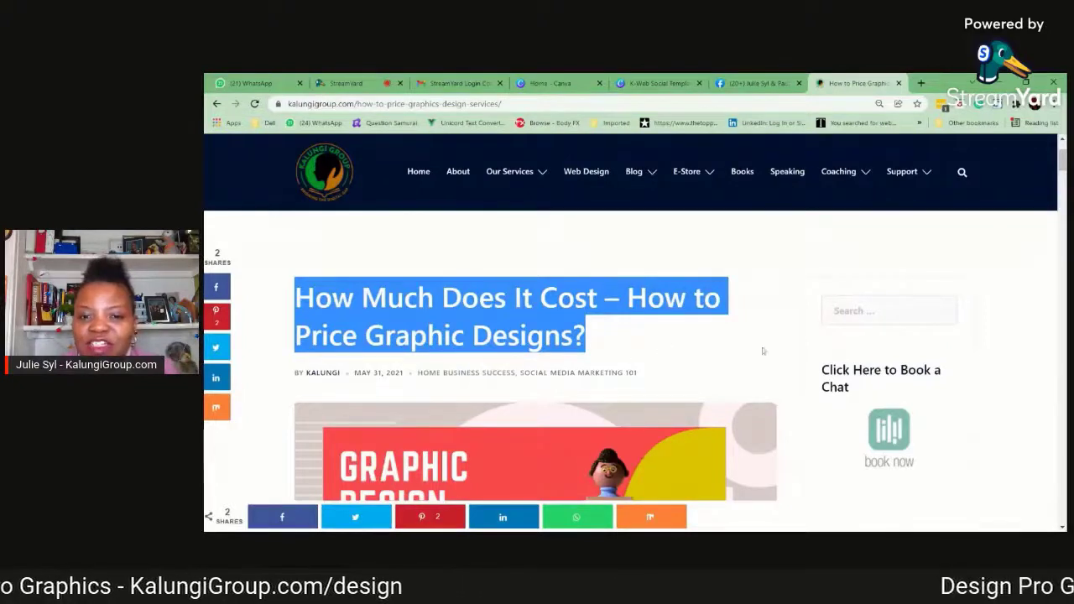
click(781, 297)
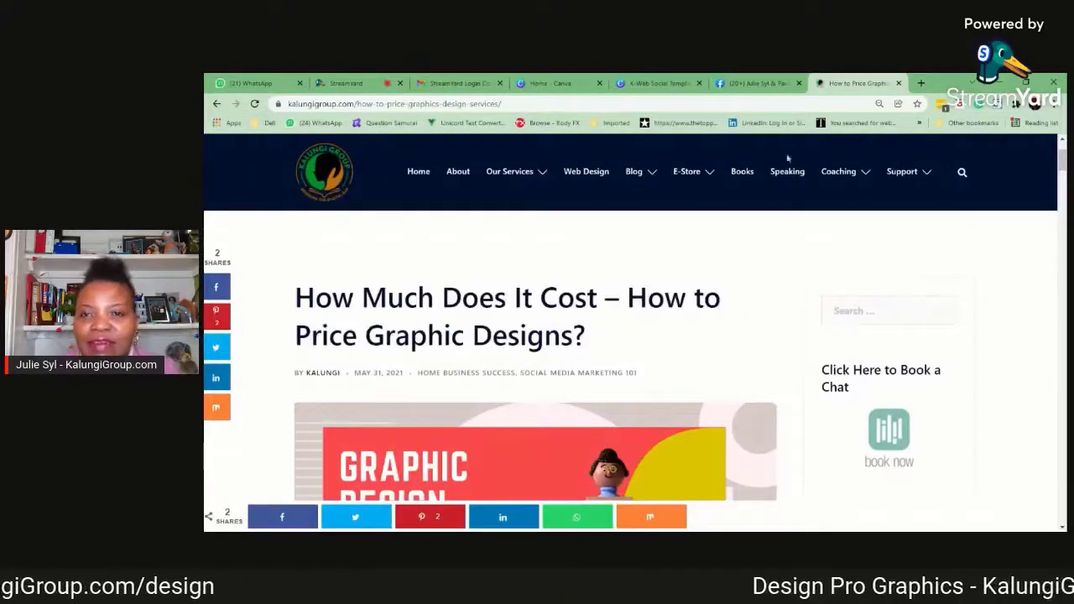
click(658, 83)
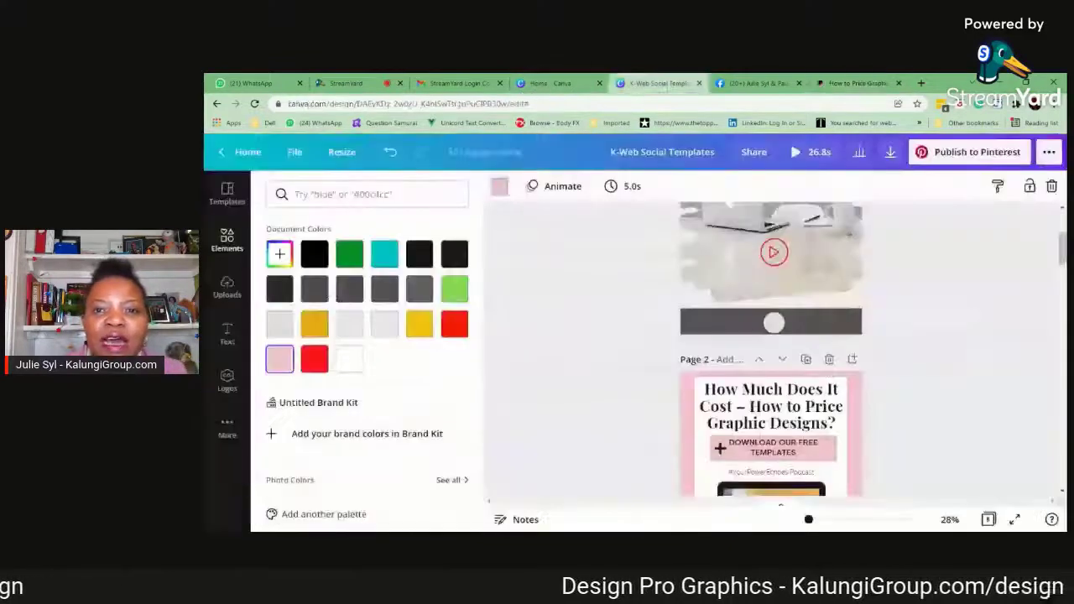